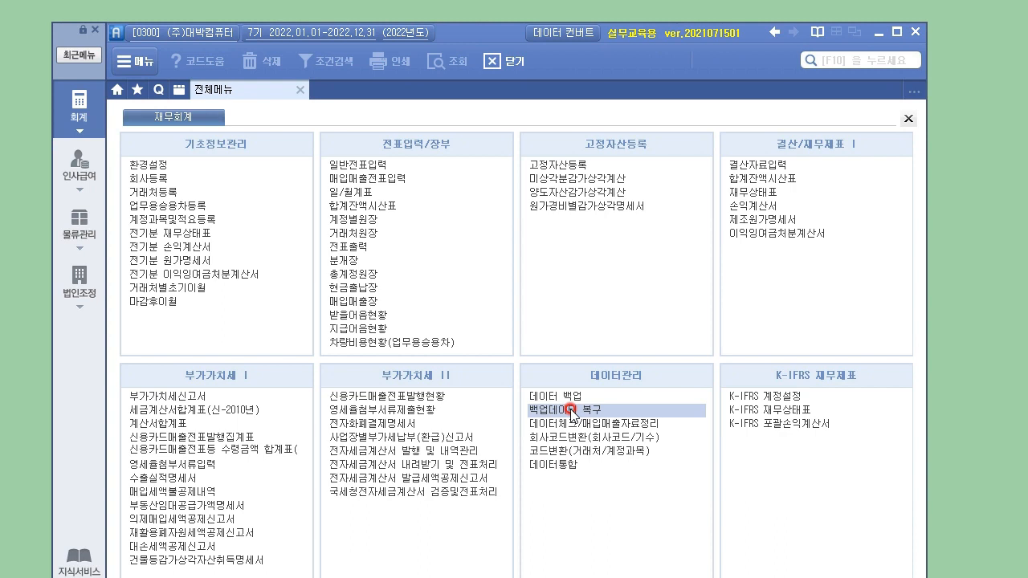
# Step: Restore company 9031 리빙퍼니처(주) from the desktop backup, overwriting the existing code 9031
pyautogui.click(570, 410)
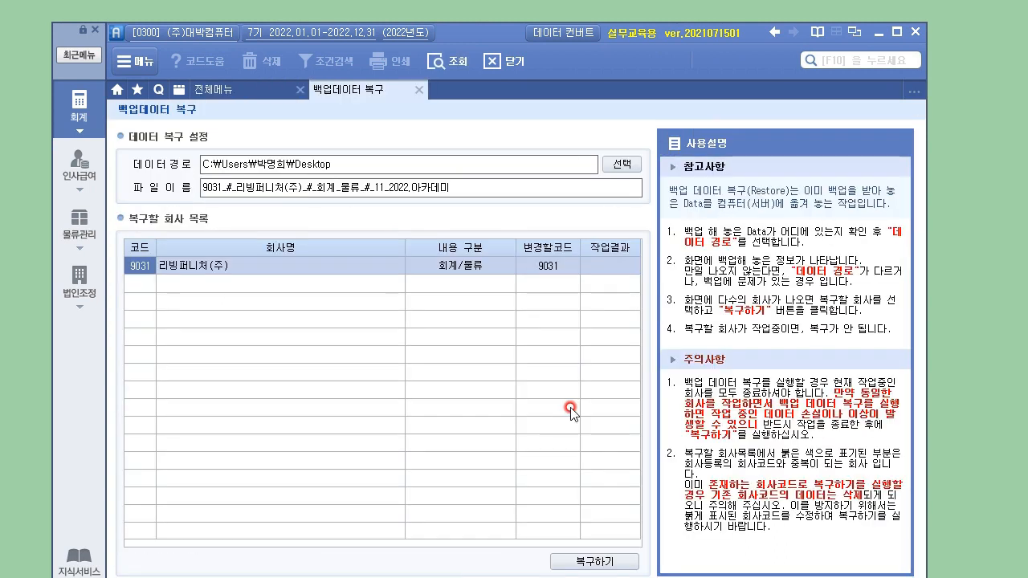
pyautogui.click(624, 166)
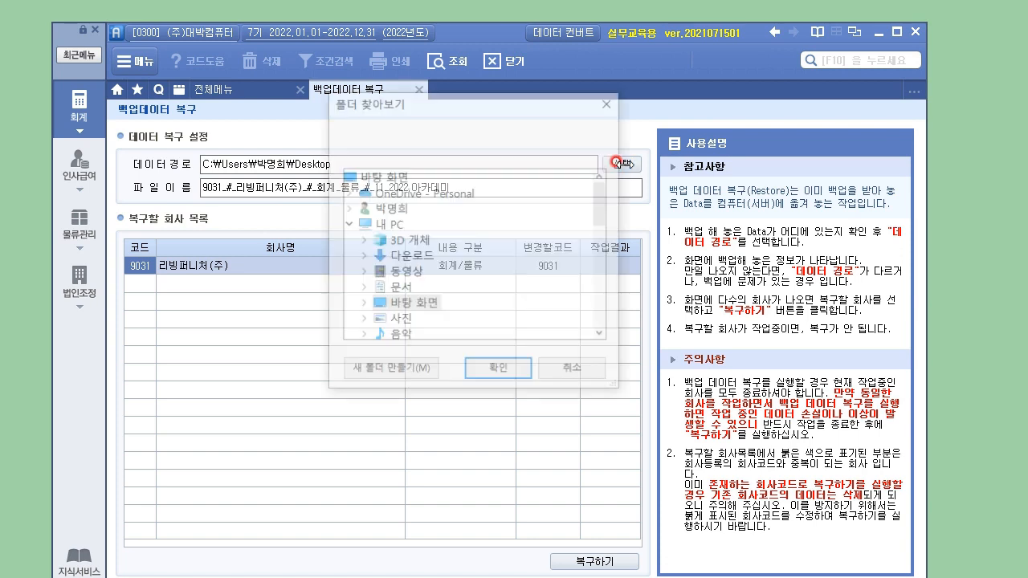
pyautogui.click(410, 176)
pyautogui.click(505, 371)
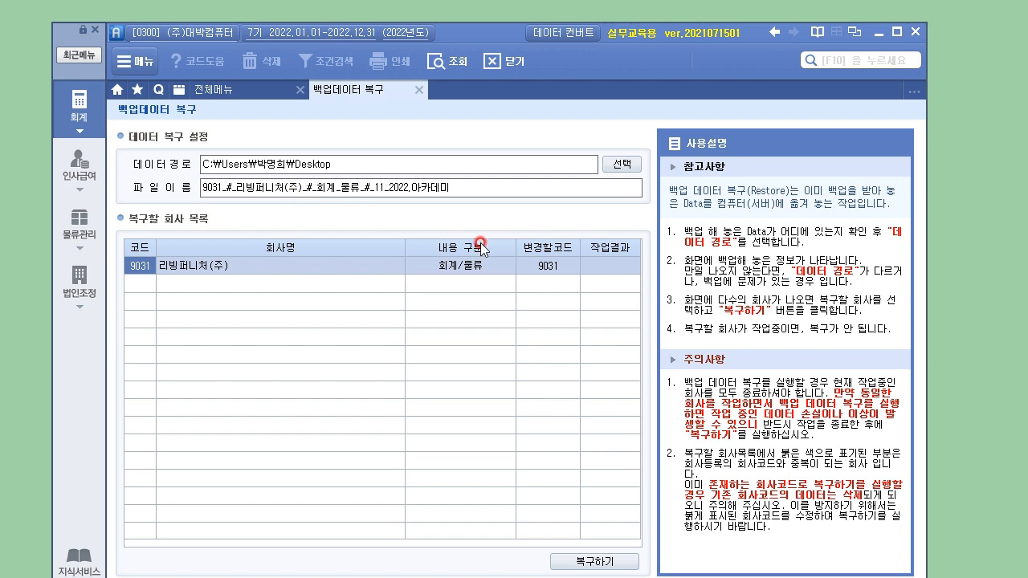
pyautogui.click(598, 561)
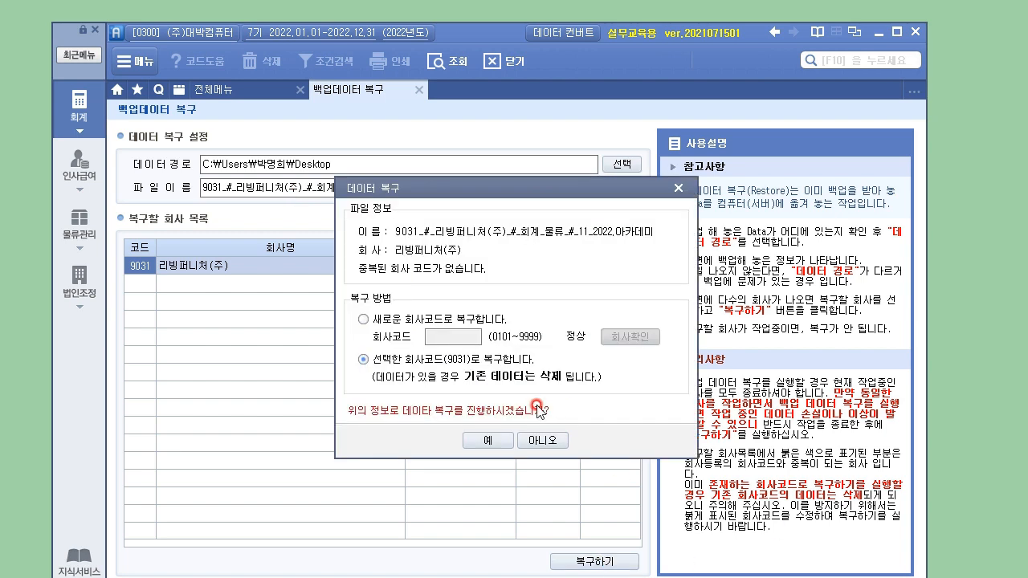
pyautogui.click(487, 440)
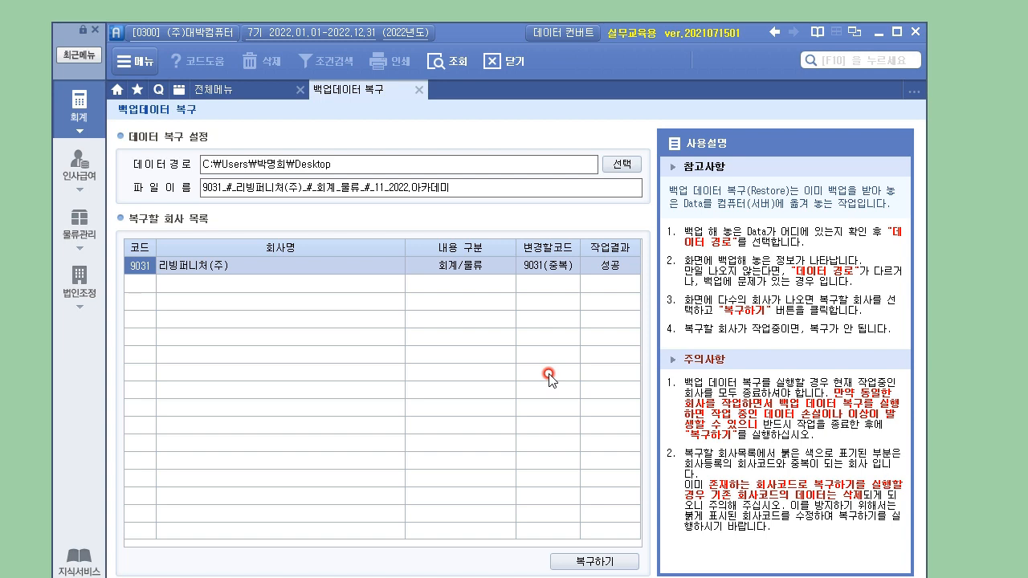
# Step: Log into company 9031 리빙퍼니처(주) from the company code list and show 전체메뉴
pyautogui.click(606, 265)
pyautogui.click(188, 43)
pyautogui.click(423, 232)
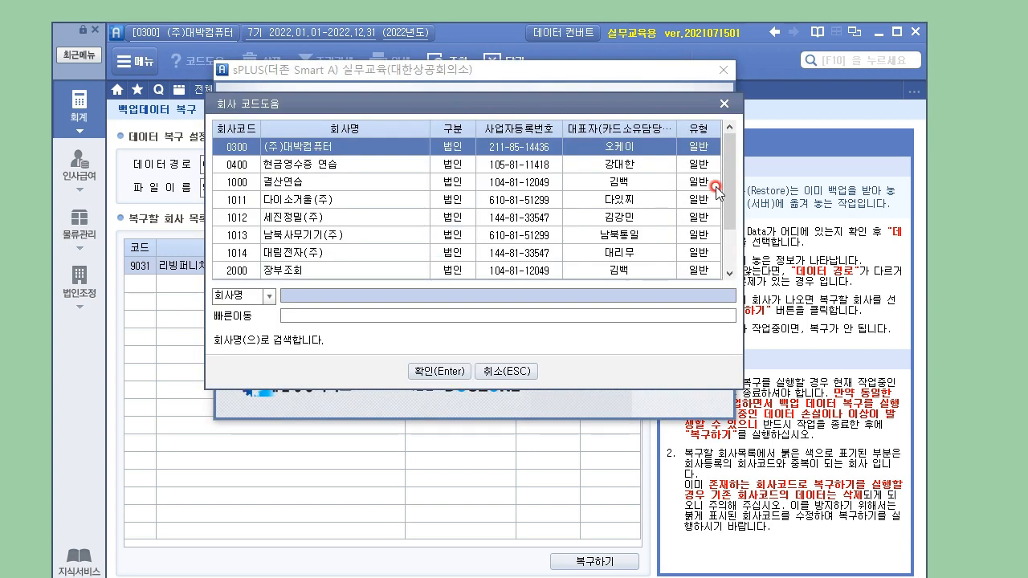
pyautogui.moveTo(725, 144); pyautogui.dragTo(730, 241)
pyautogui.click(334, 271)
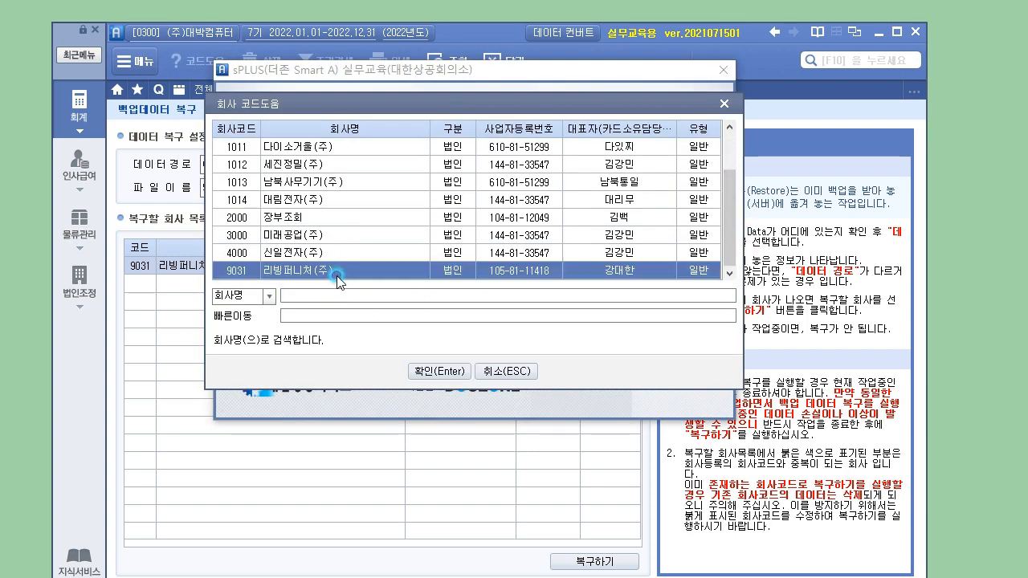
pyautogui.click(434, 371)
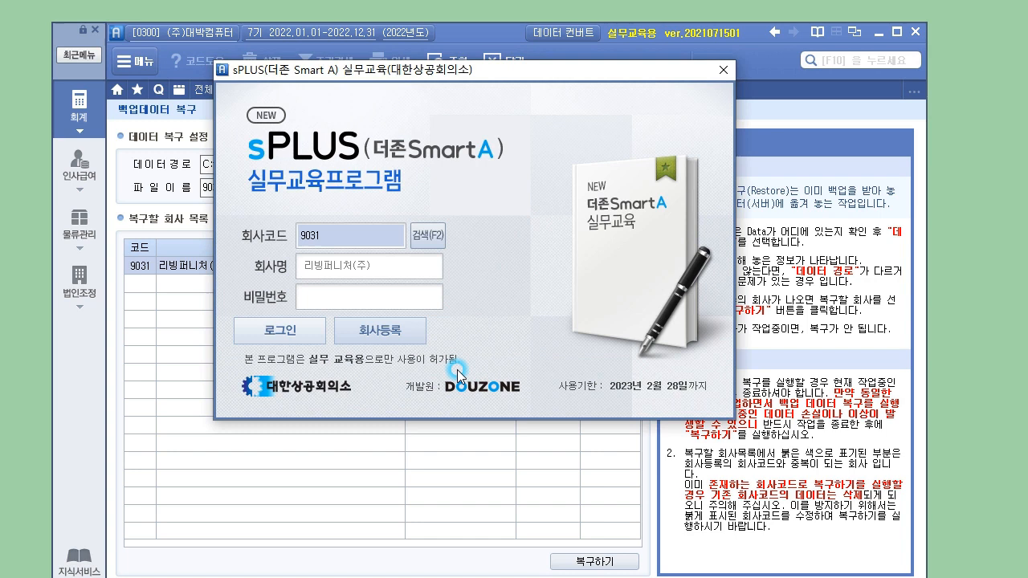
pyautogui.click(283, 347)
pyautogui.click(422, 299)
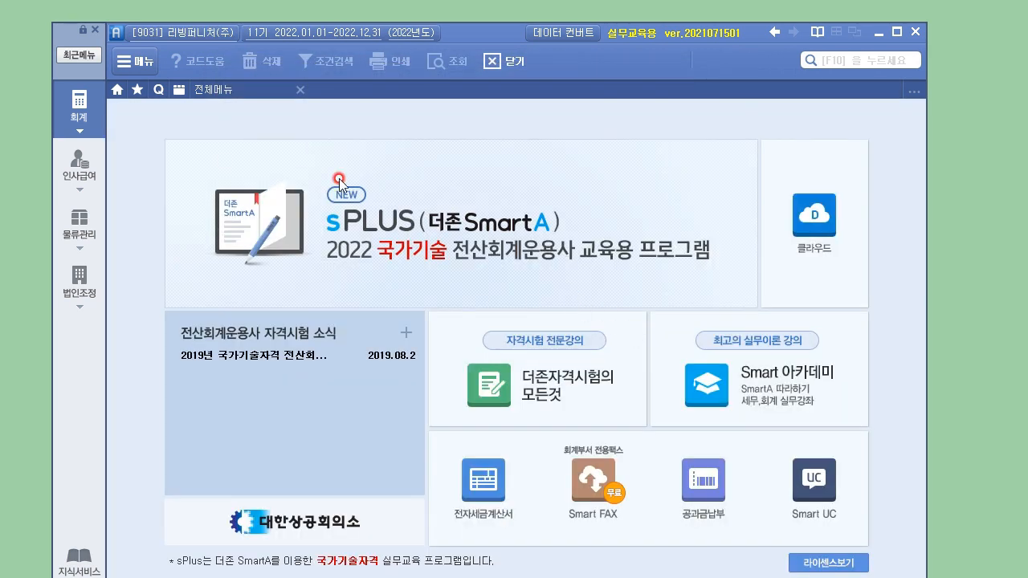
pyautogui.click(79, 112)
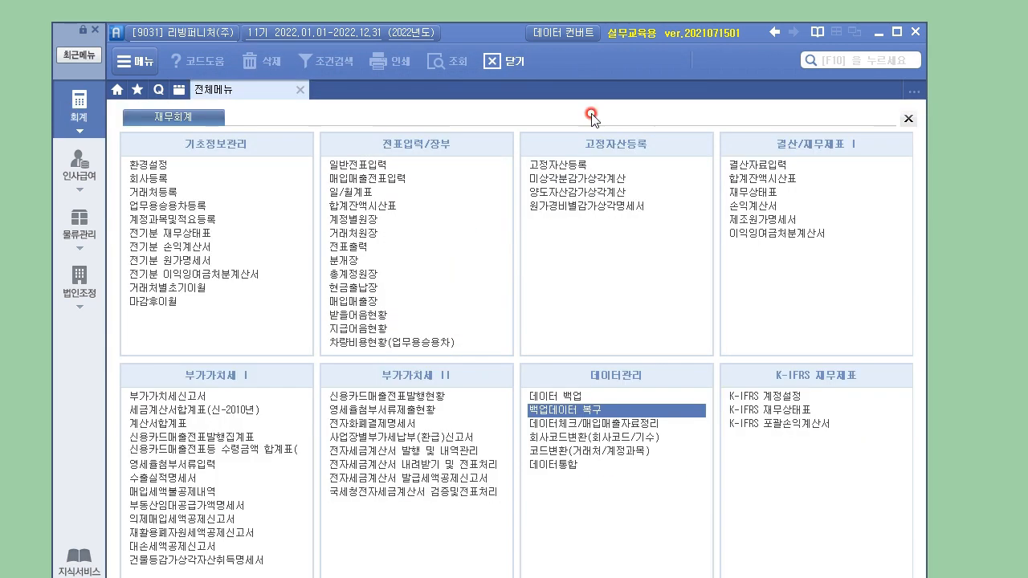
pyautogui.moveTo(483, 32); pyautogui.dragTo(575, 32)
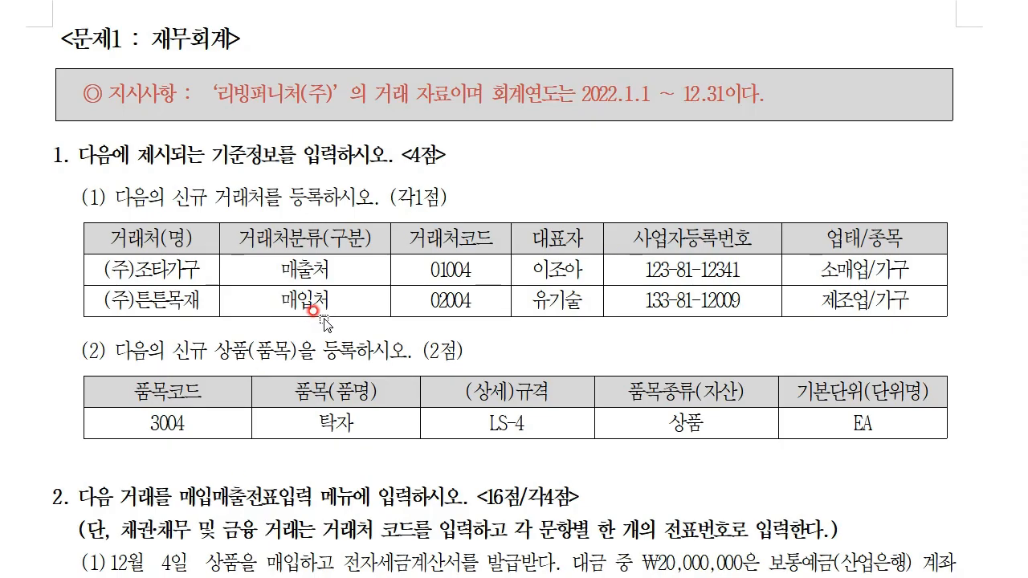
# Step: Highlight 신규 거래처 and 상품(품목) in the exam tasks, then clear the highlights
pyautogui.scroll(-1, 314, 197)
pyautogui.moveTo(172, 108); pyautogui.dragTo(262, 120)
pyautogui.click(265, 207)
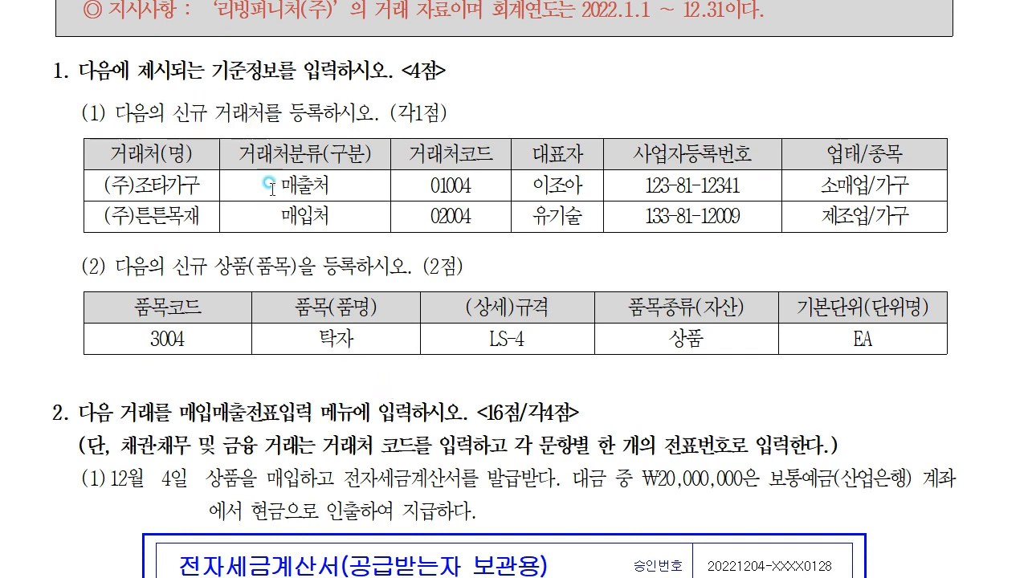
pyautogui.moveTo(215, 265); pyautogui.dragTo(297, 267)
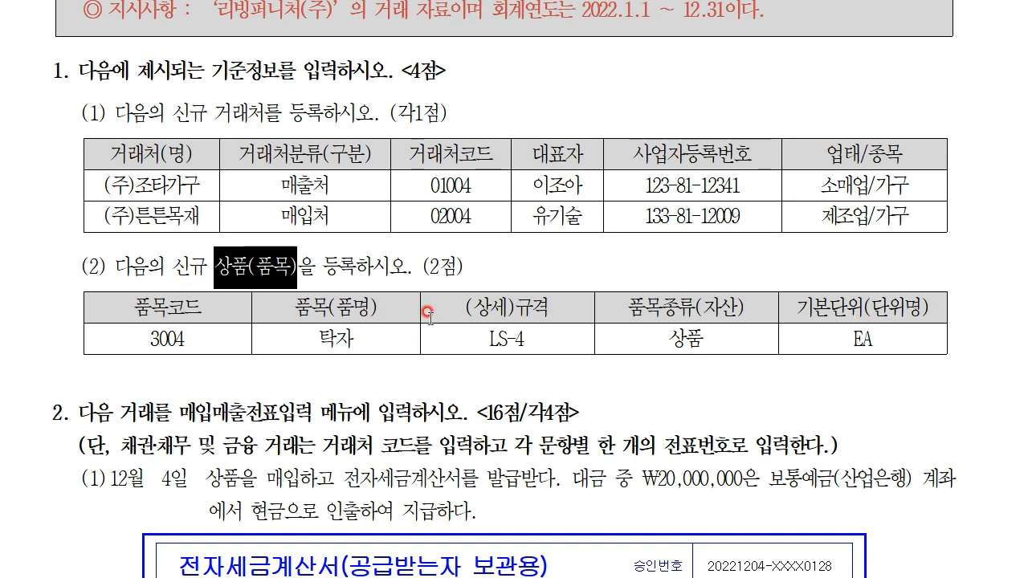
pyautogui.click(506, 263)
pyautogui.scroll(2, 539, 333)
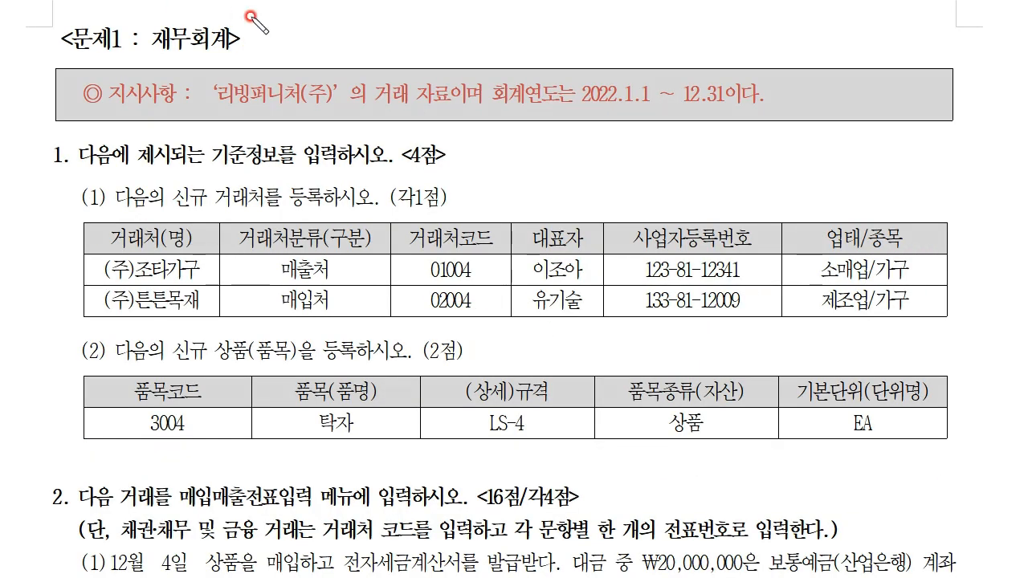
# Step: Mark 기준정보를 and tasks (1) and (2) in red, erase the marks, and return to sPLUS
pyautogui.moveTo(205, 157); pyautogui.dragTo(290, 166)
pyautogui.moveTo(62, 191); pyautogui.dragTo(86, 186)
pyautogui.moveTo(58, 340); pyautogui.dragTo(84, 337)
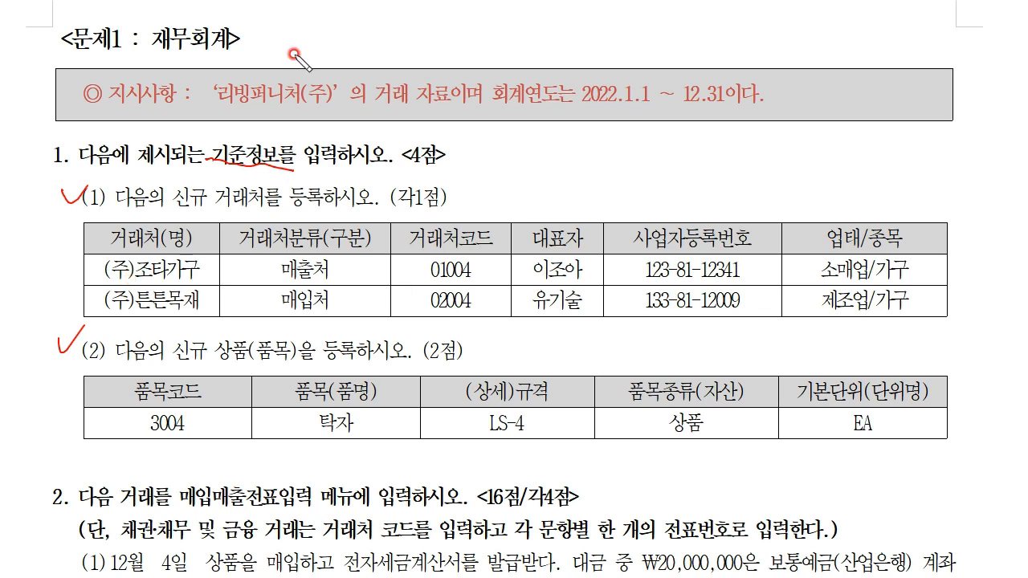
pyautogui.press('Escape')
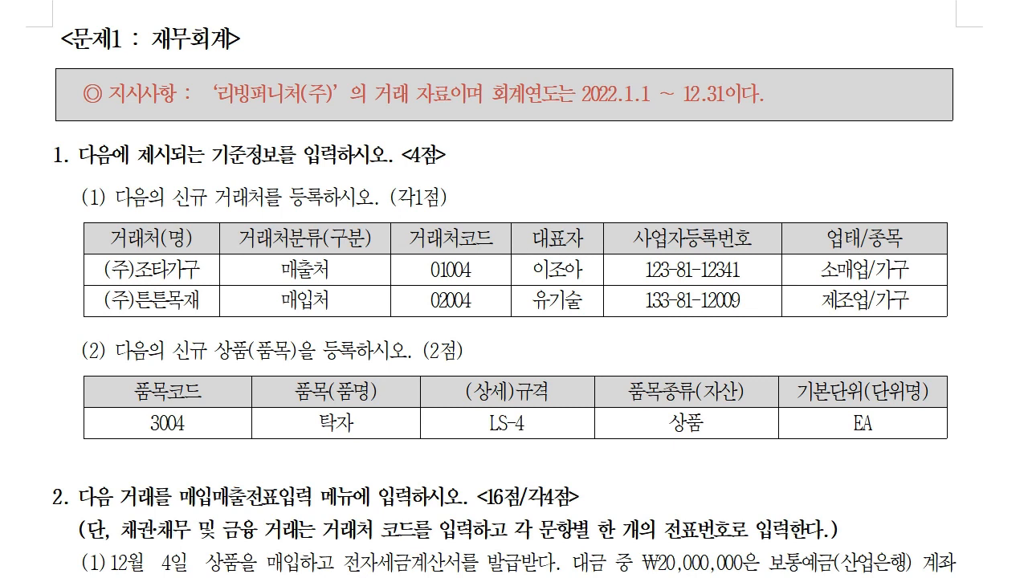
pyautogui.scroll(-1, 600, 475)
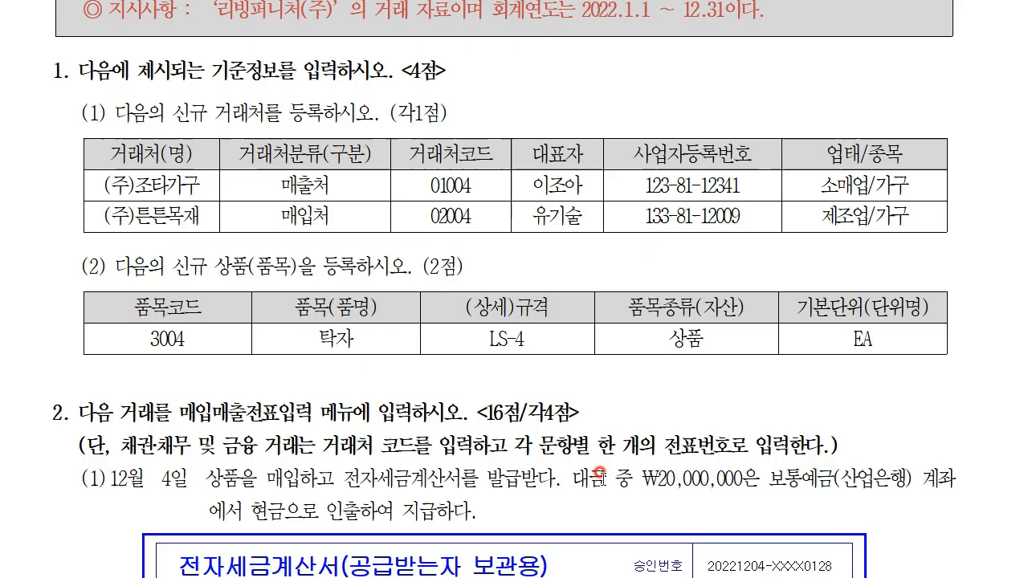
pyautogui.scroll(-1, 601, 475)
pyautogui.hotkey('alt', 'Tab')
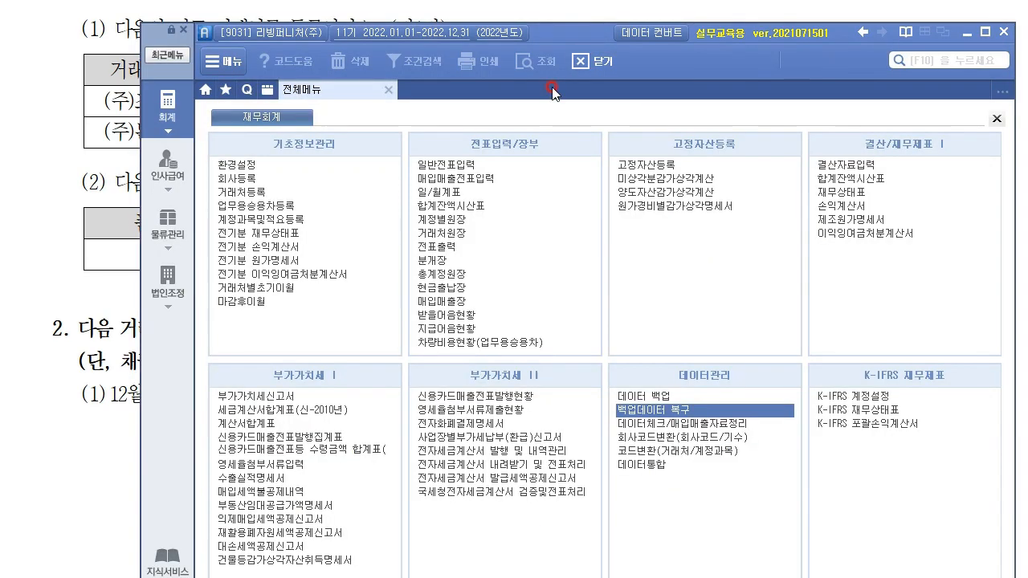
# Step: In 거래처등록, add customer code 01004 named (주)조타가구
pyautogui.moveTo(578, 47); pyautogui.dragTo(486, 168)
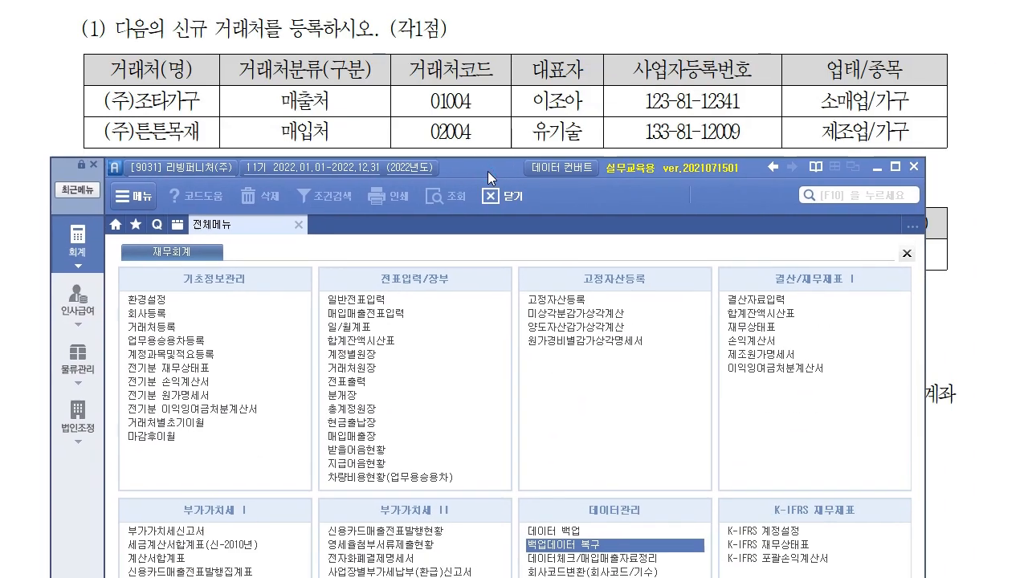
pyautogui.click(149, 328)
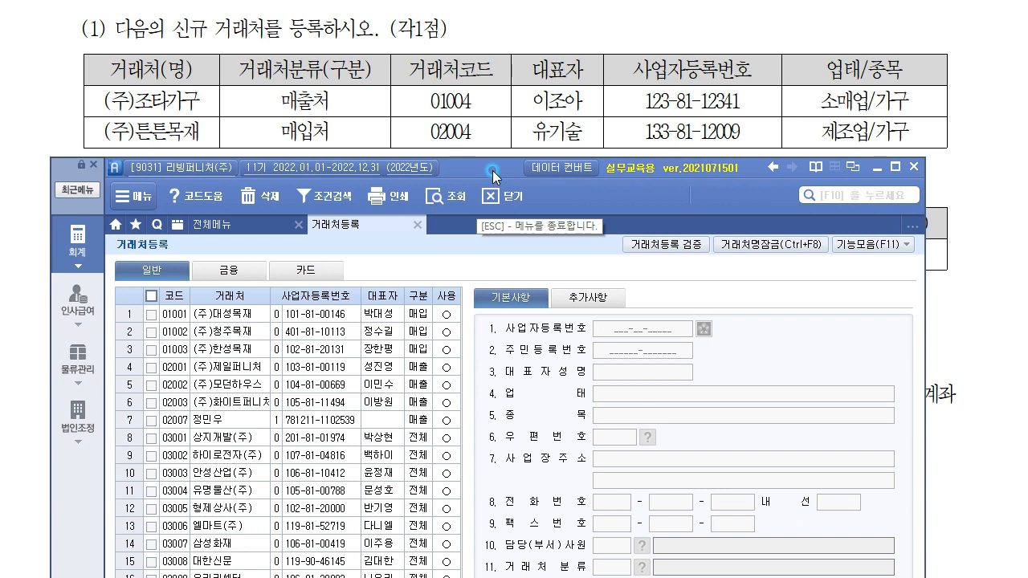
pyautogui.moveTo(493, 175); pyautogui.dragTo(496, 143)
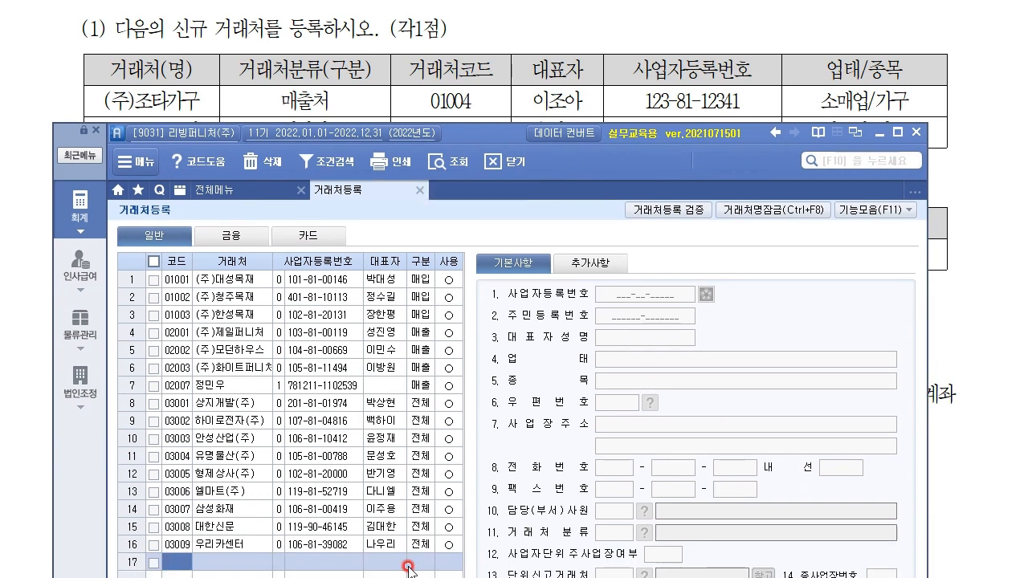
pyautogui.write('01004')
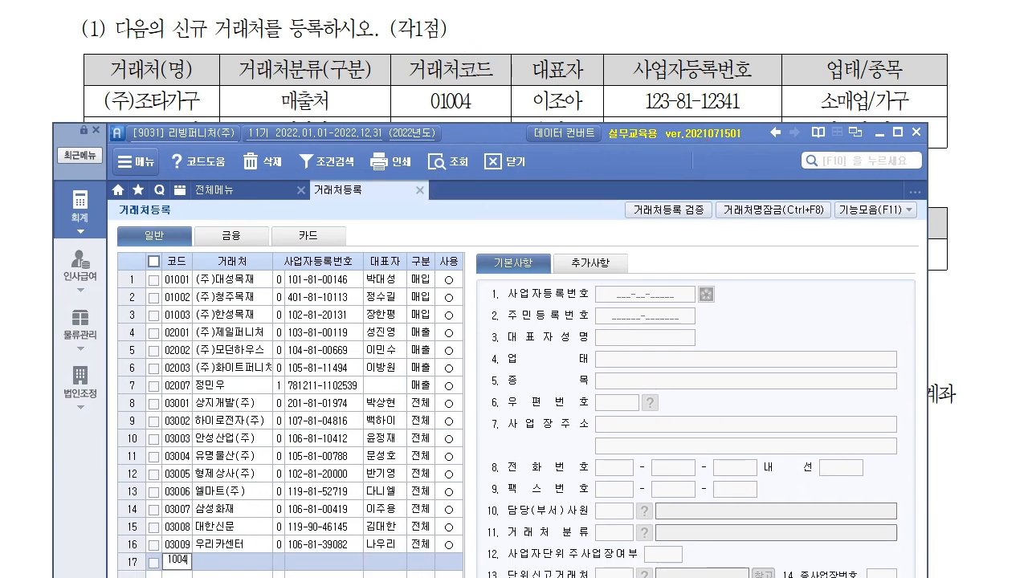
pyautogui.press('Return')
pyautogui.write('(ㅈ')
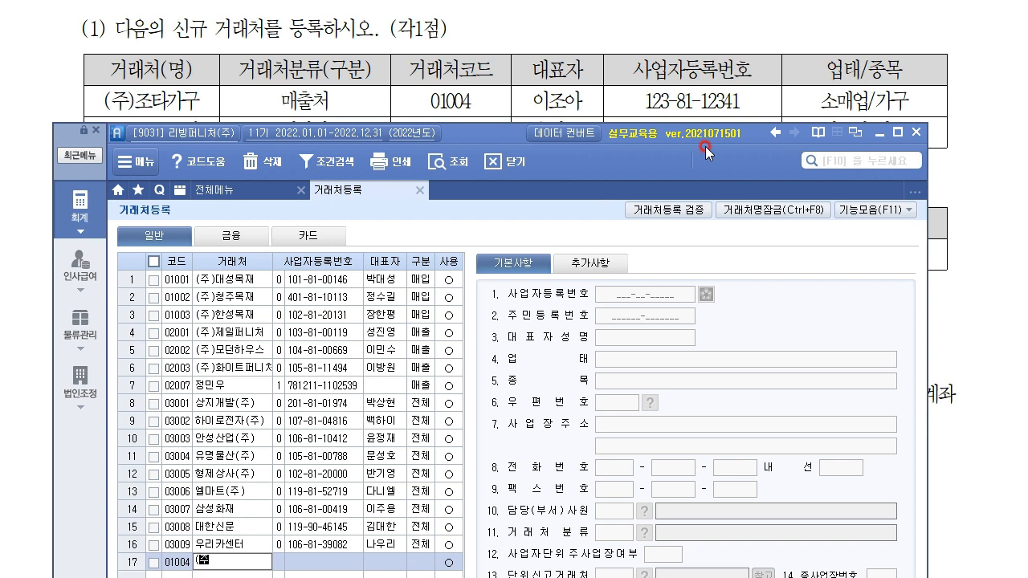
pyautogui.write('ㅜ)조타가구')
pyautogui.press('Return')
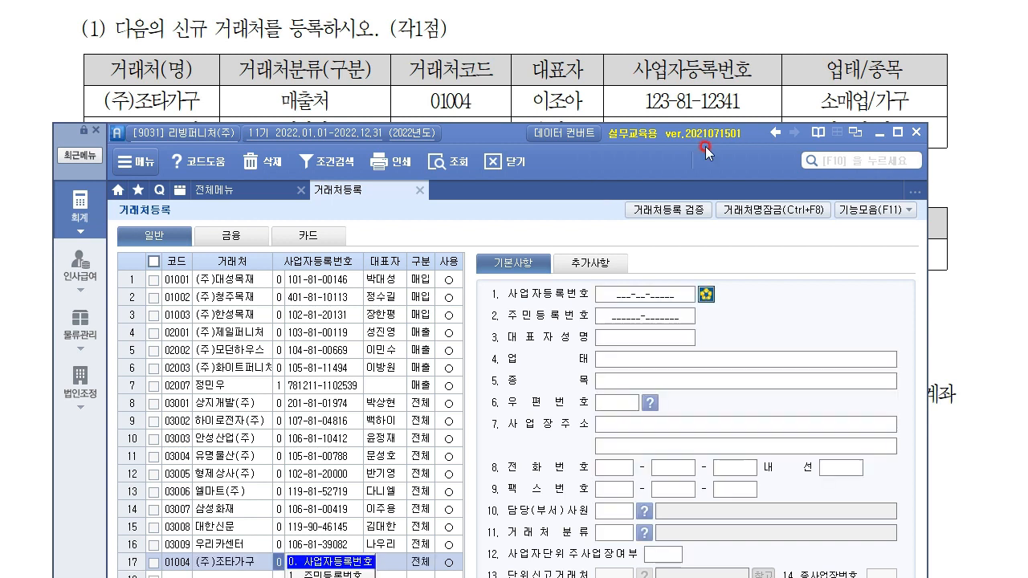
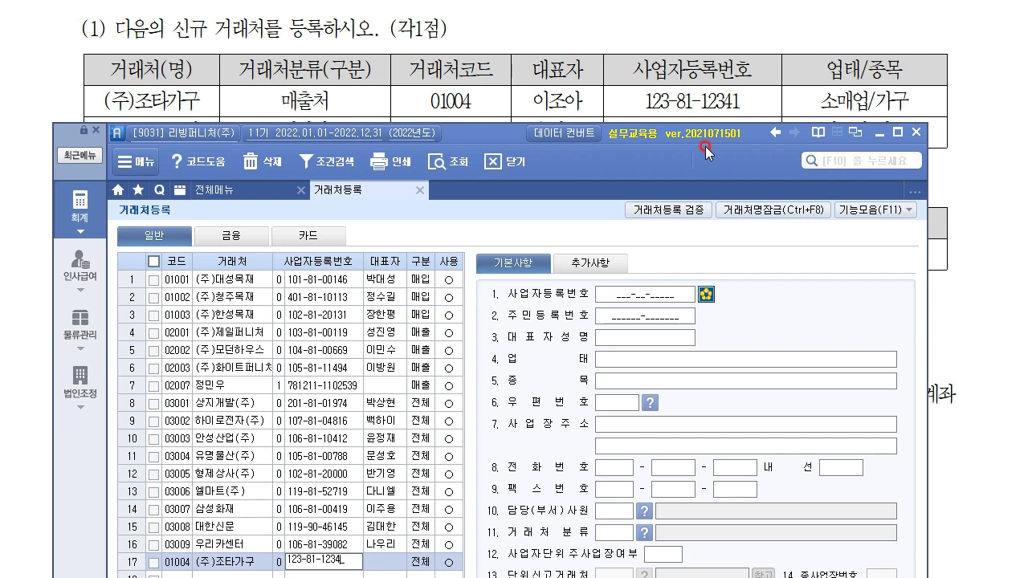
# Step: Enter (주)조타가구's business registration number and representative's name, with type 매출 and in use
pyautogui.press('Return')
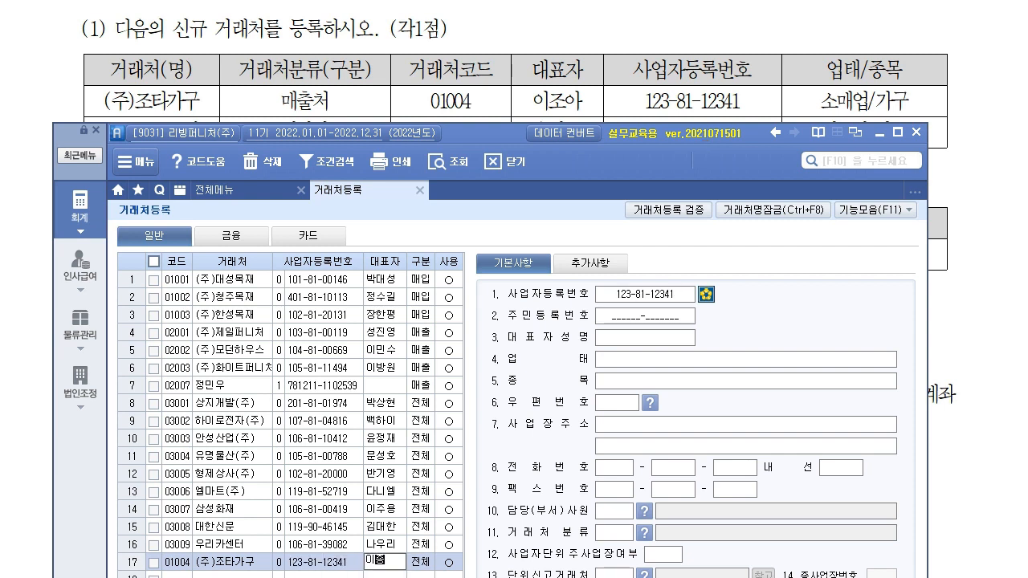
pyautogui.press('Return')
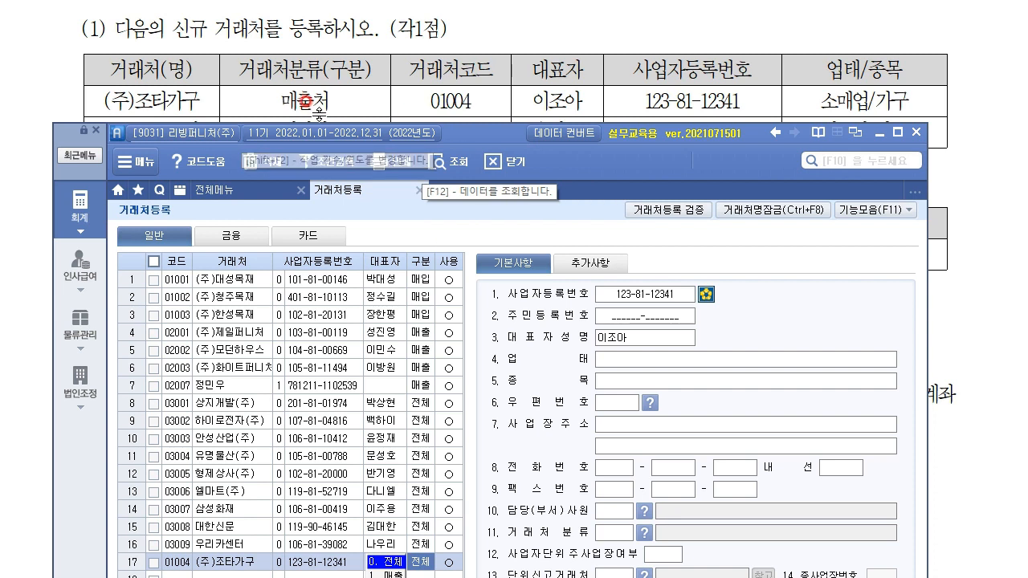
pyautogui.moveTo(480, 131)
pyautogui.mouseDown()
pyautogui.moveTo(612, 80)
pyautogui.moveTo(492, 127)
pyautogui.mouseUp()
pyautogui.press('Return')
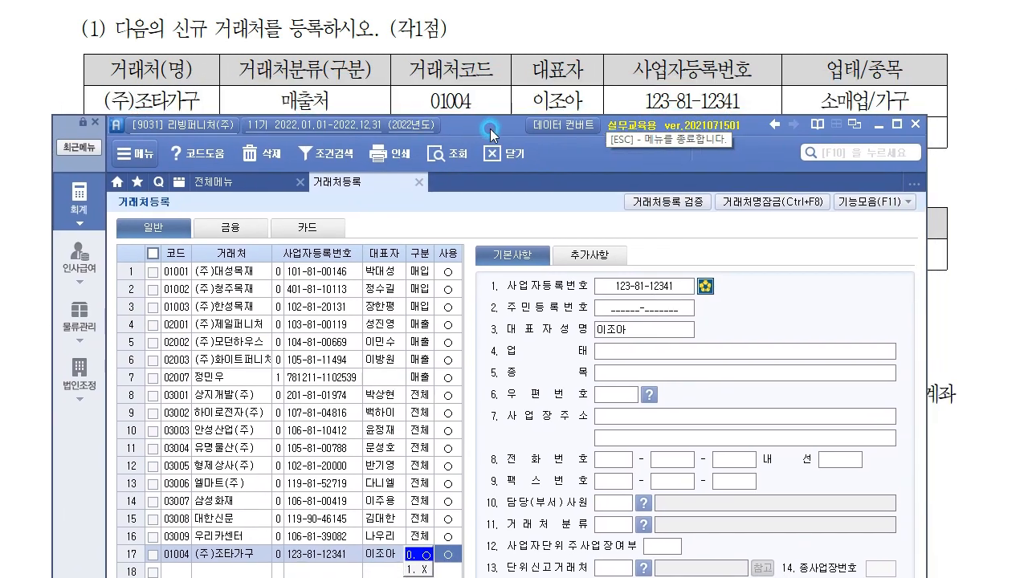
pyautogui.click(654, 351)
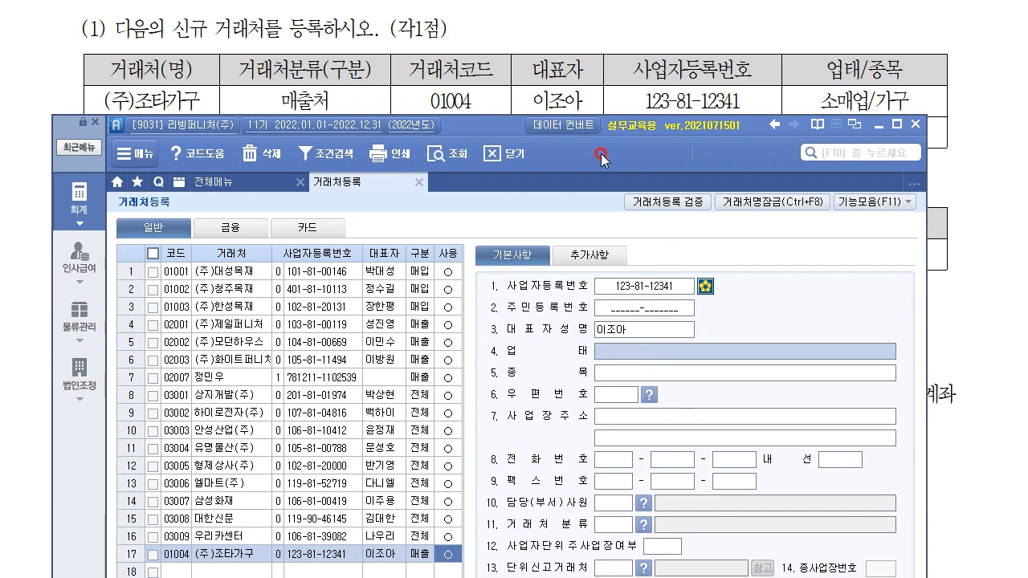
# Step: Set (주)조타가구's 업태 to 소매업 and 종목 to 가구
pyautogui.write('소')
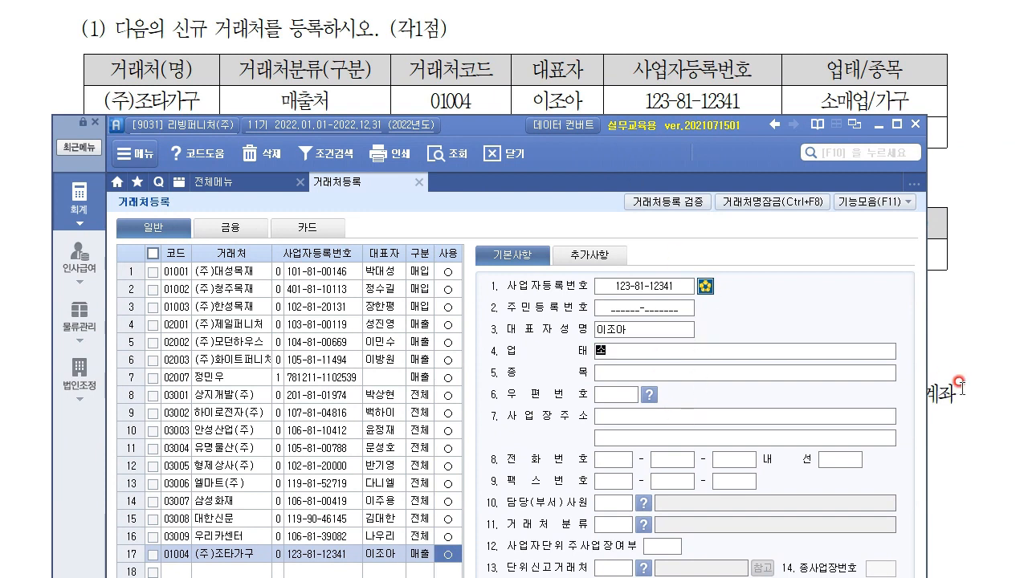
pyautogui.write('매업')
pyautogui.press('Return')
pyautogui.write('가구')
pyautogui.press('Return')
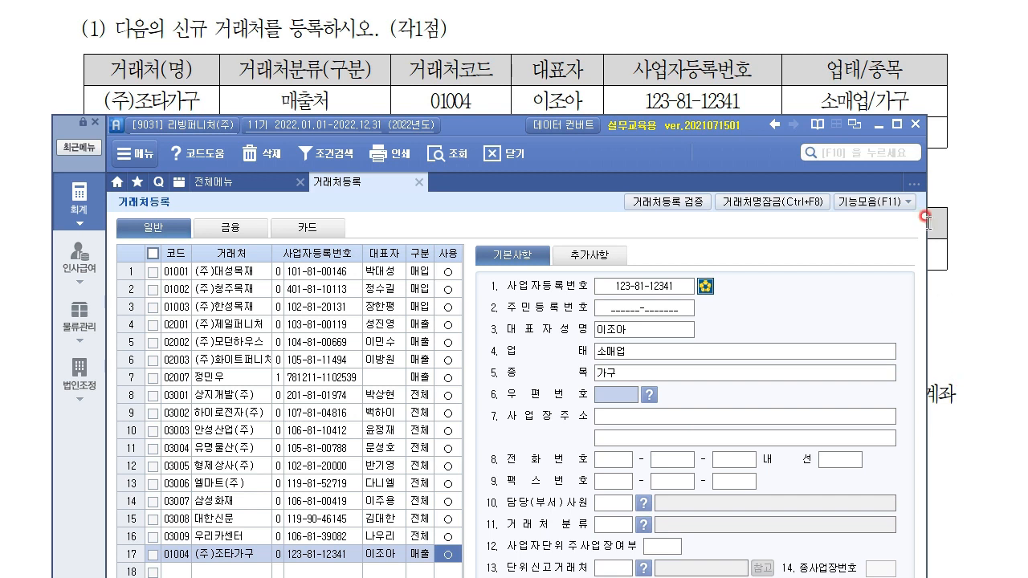
pyautogui.moveTo(492, 132); pyautogui.dragTo(491, 160)
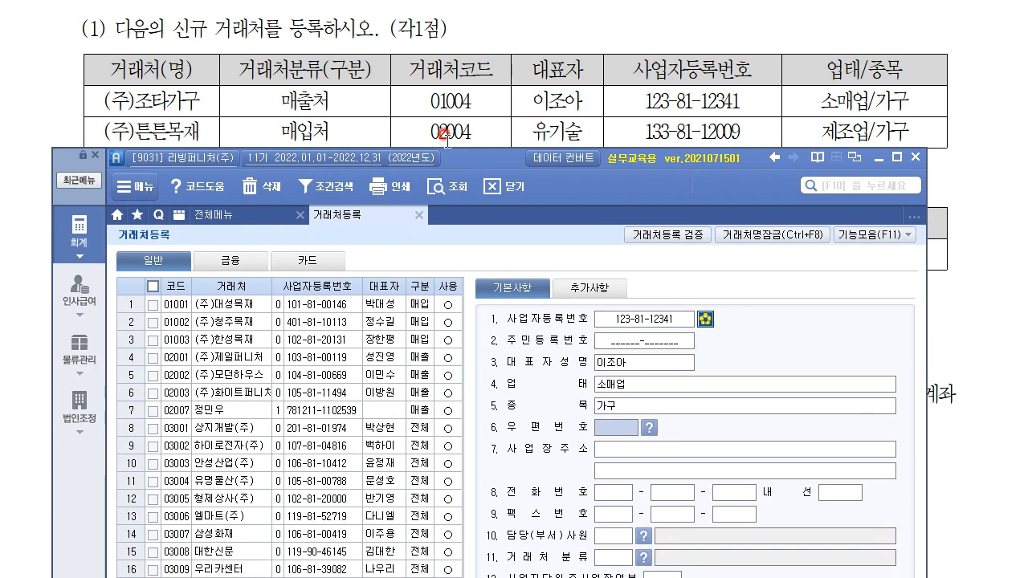
pyautogui.moveTo(488, 165); pyautogui.dragTo(500, 77)
# Step: Save (주)조타가구 and start a new customer row with code 02004, checking the exam sheet
pyautogui.click(180, 524)
pyautogui.write('2004')
pyautogui.press('Return')
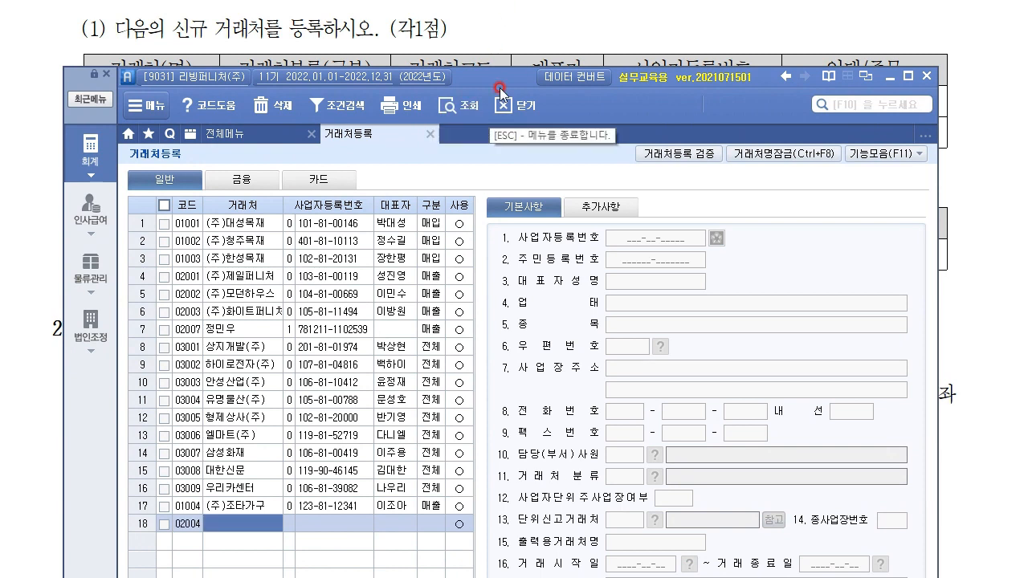
pyautogui.click(547, 27)
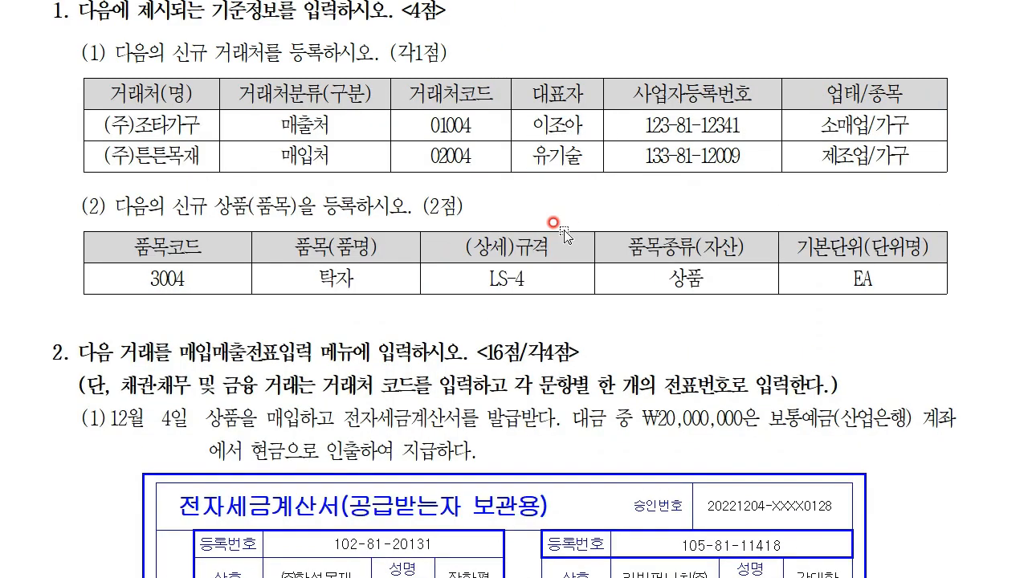
pyautogui.scroll(-1, 562, 231)
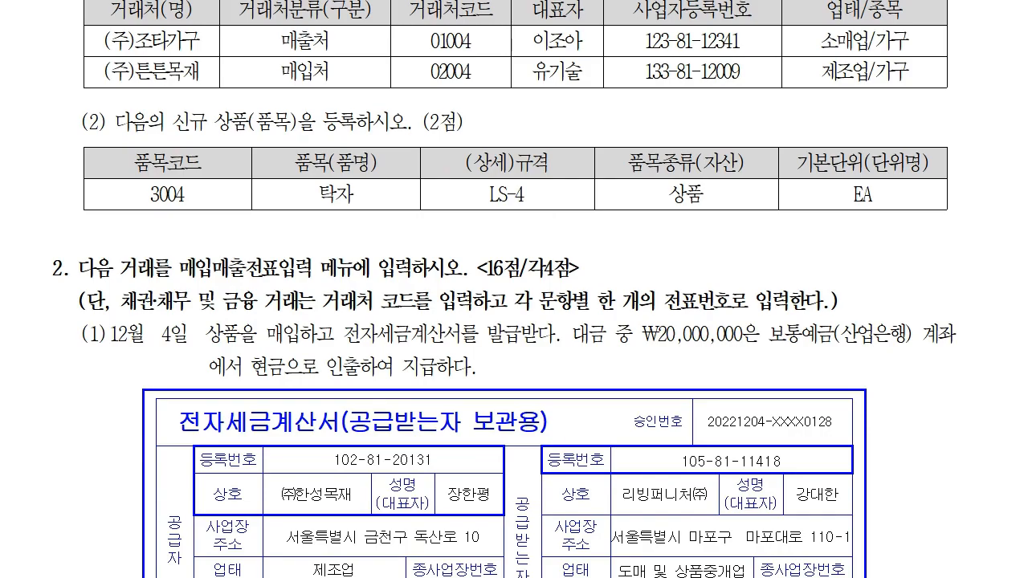
pyautogui.hotkey('alt', 'Tab')
pyautogui.moveTo(488, 77); pyautogui.dragTo(487, 99)
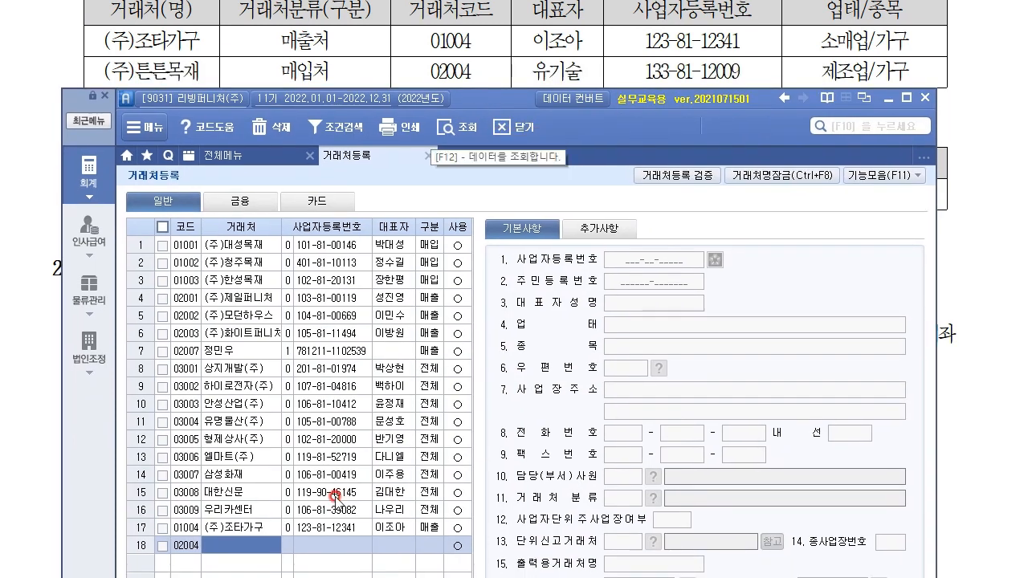
# Step: Enter name (주)튼튼목재, its business registration number, representative's name, and category 매입
pyautogui.write('(주)튼튼목재')
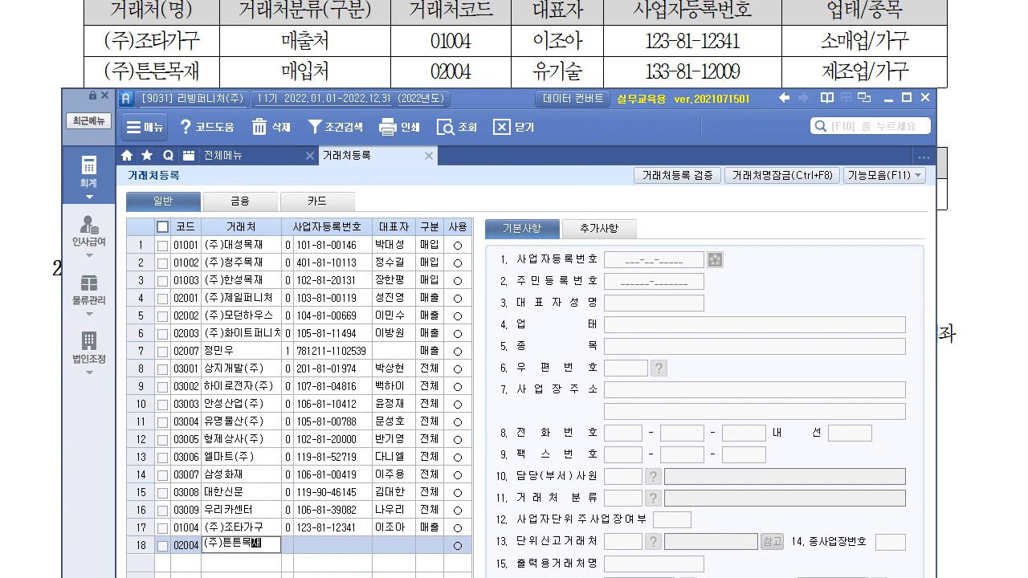
pyautogui.press('Return')
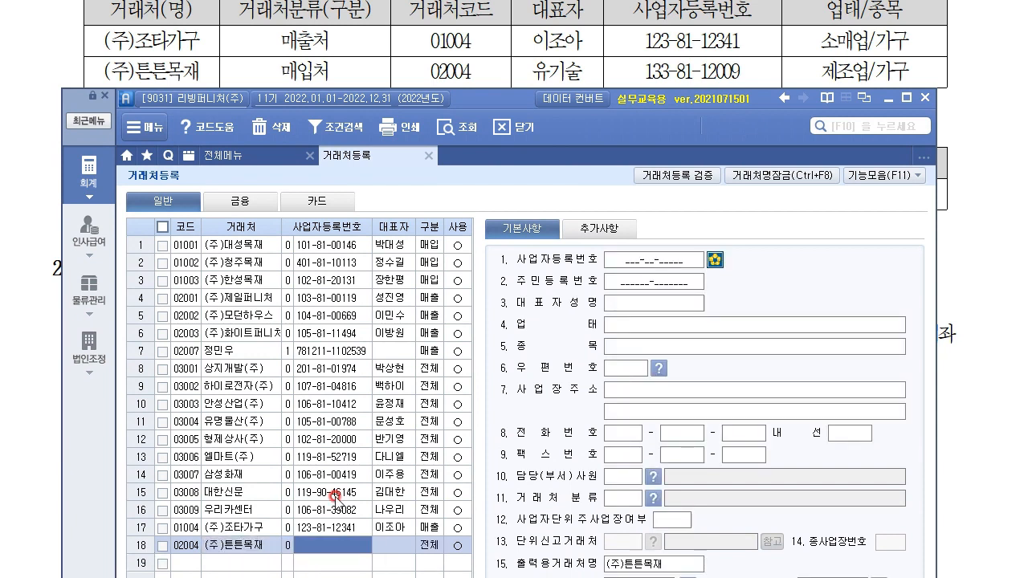
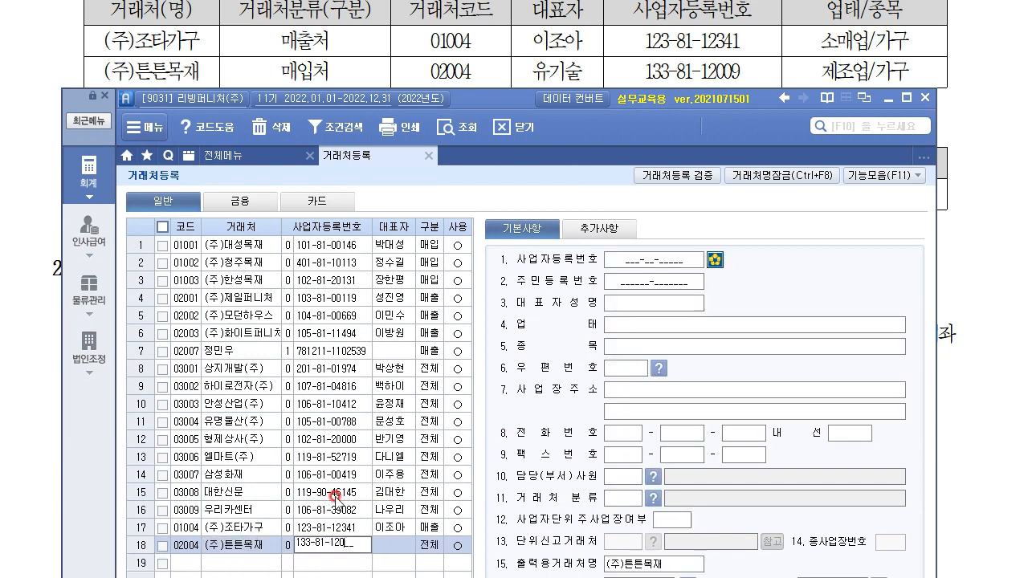
pyautogui.press('Return')
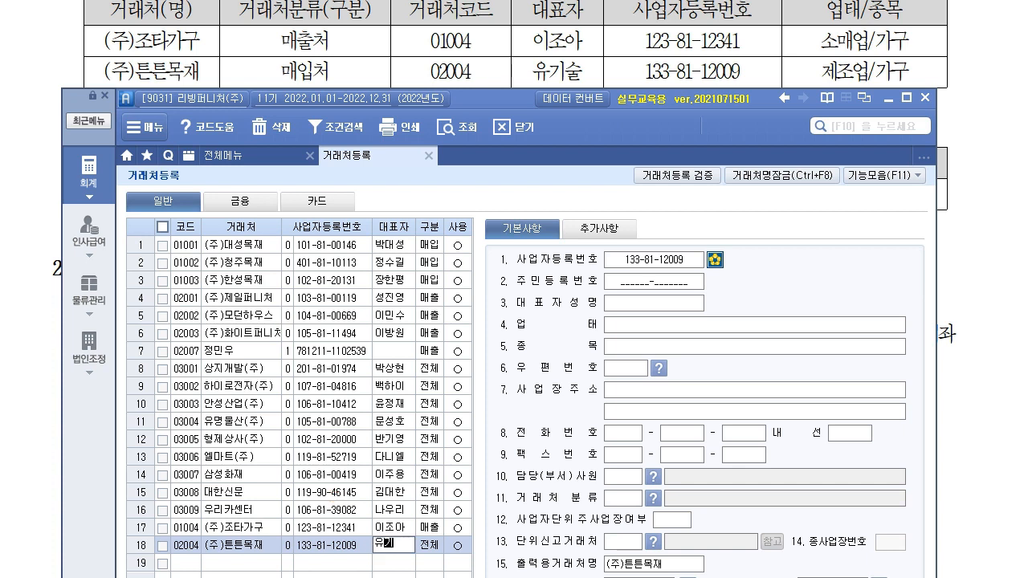
pyautogui.press('Return')
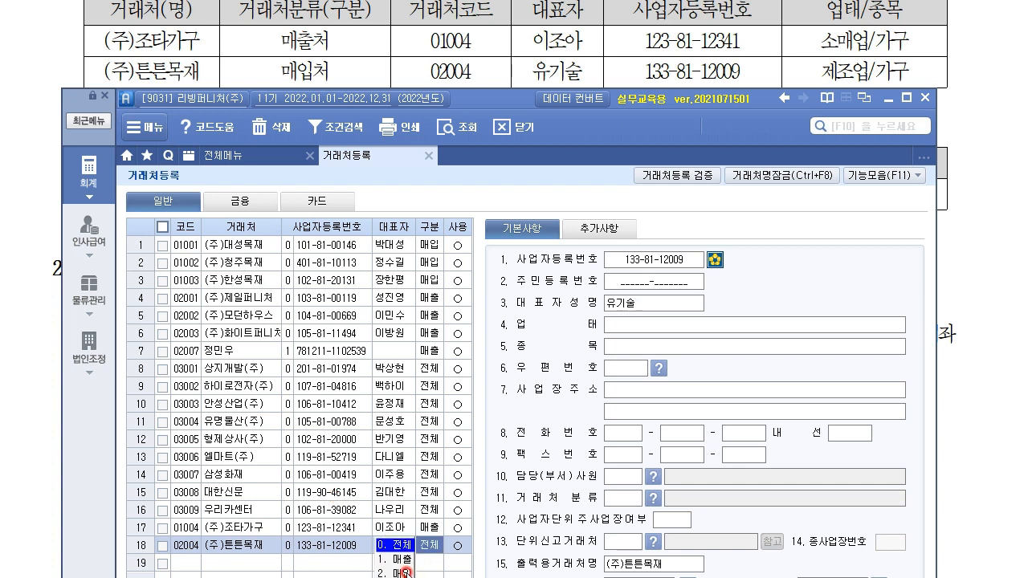
pyautogui.press('Return')
# Step: Set (주)튼튼목재's 업태 to 제조업 and 종목 to 가구, fixing a typo, and save it
pyautogui.click(653, 325)
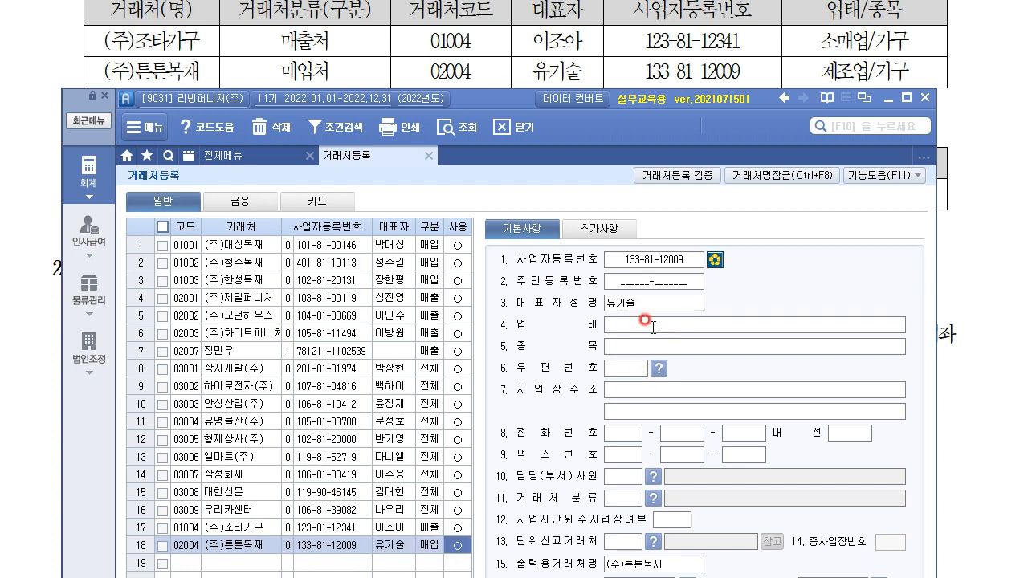
pyautogui.write('제조업')
pyautogui.press('Return')
pyautogui.write('ㄱ구')
pyautogui.press('Return')
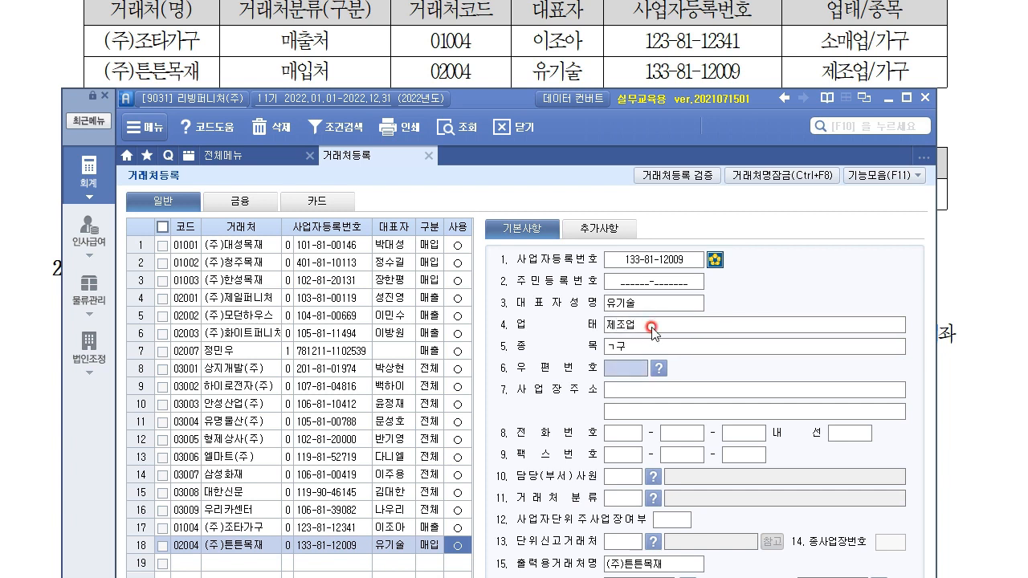
pyautogui.press('Up')
pyautogui.write('가구')
pyautogui.press('Return')
pyautogui.click(643, 350)
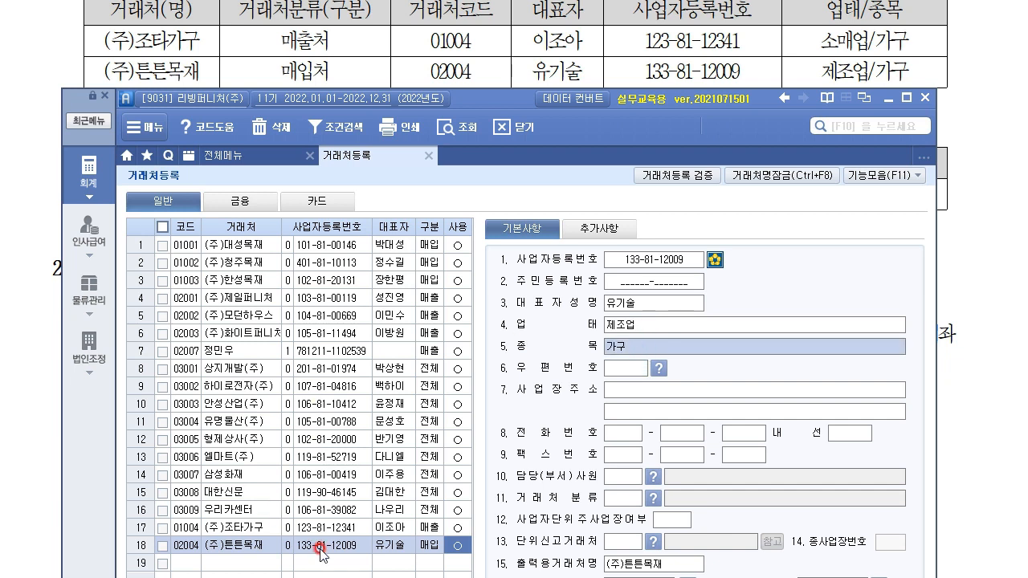
pyautogui.click(338, 561)
pyautogui.moveTo(497, 97); pyautogui.dragTo(488, 217)
pyautogui.click(90, 434)
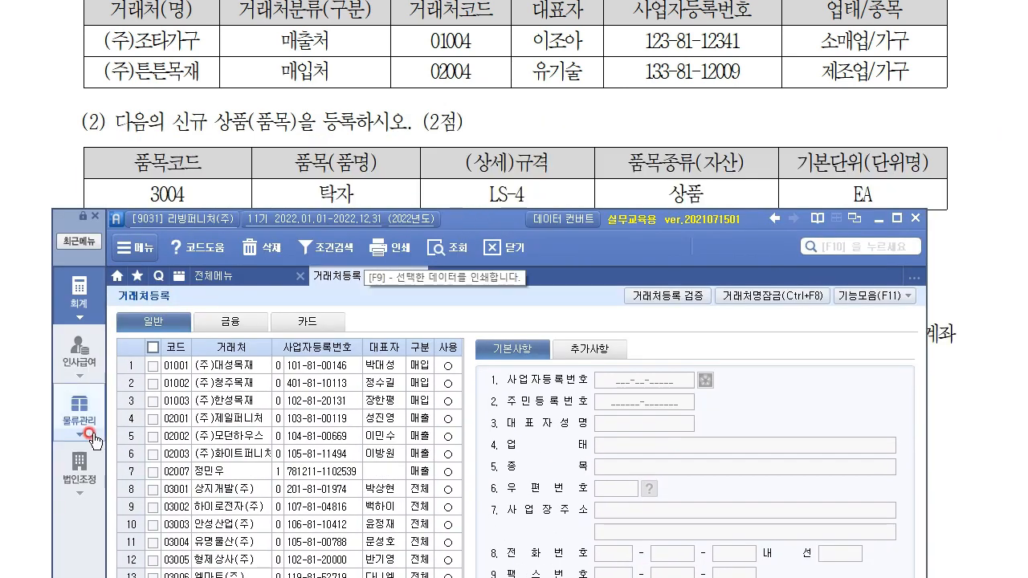
# Step: Open 품목등록 under 물류관리 from the full menu
pyautogui.click(272, 122)
pyautogui.hotkey('alt', 'Tab')
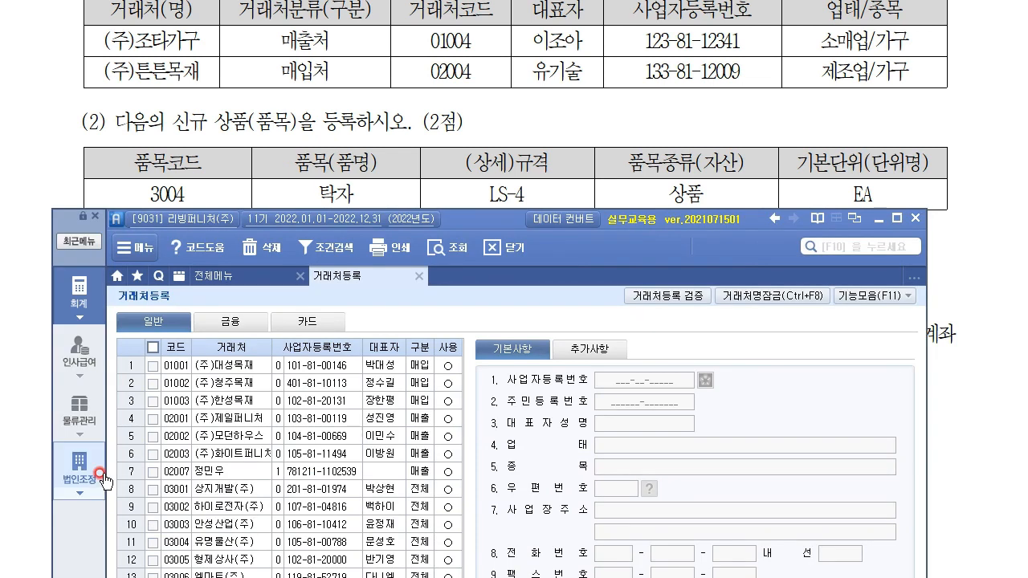
pyautogui.click(69, 302)
pyautogui.click(94, 416)
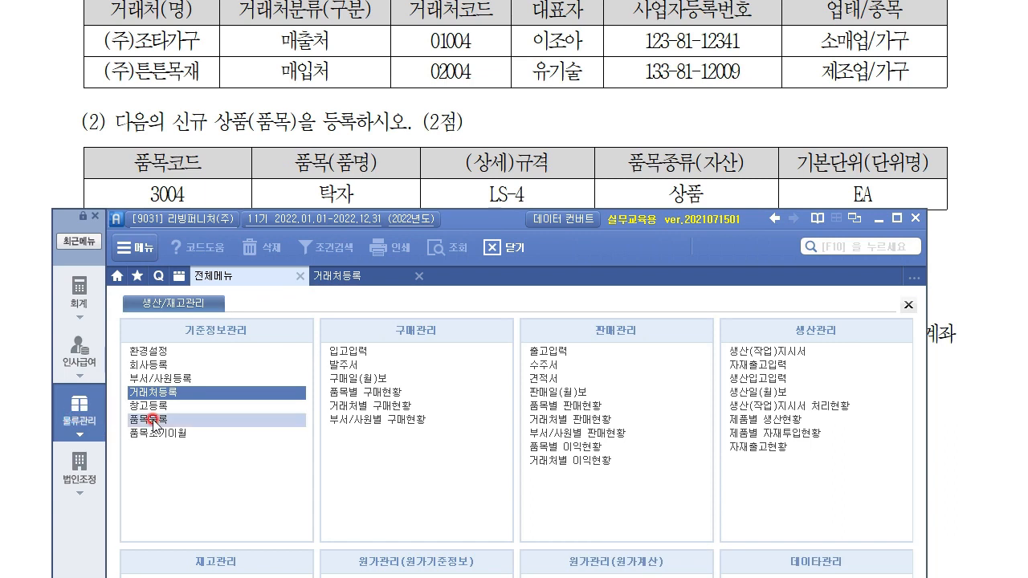
pyautogui.click(152, 419)
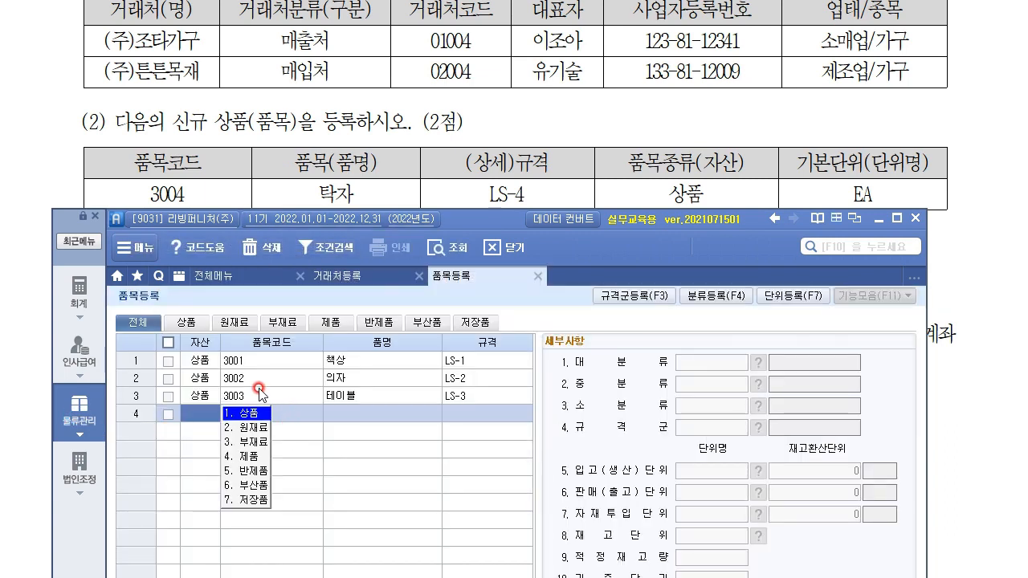
# Step: Add a 상품 item with code 3004, name 탁자 and specification LS-4
pyautogui.click(252, 414)
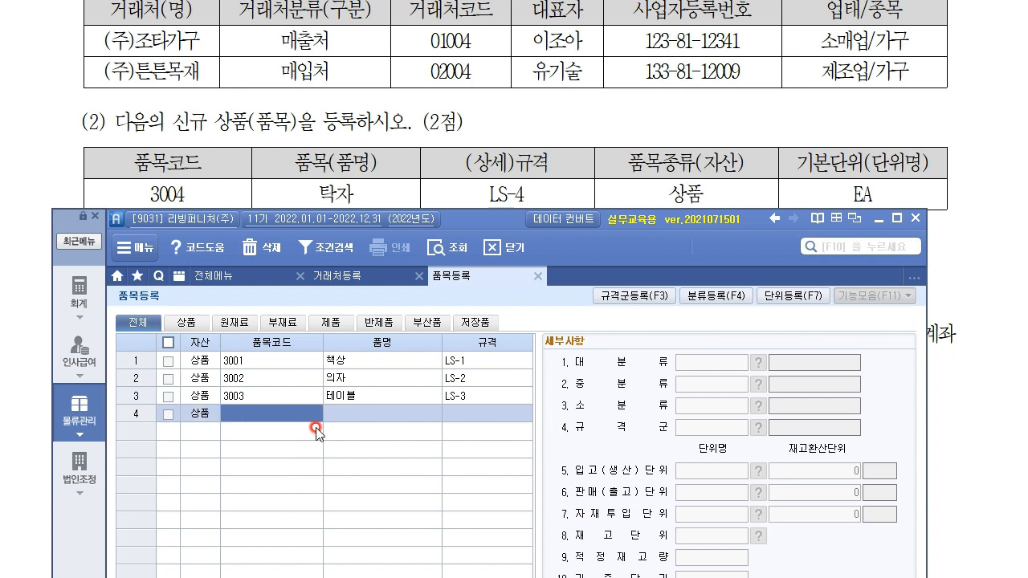
pyautogui.write('3004')
pyautogui.press('Return')
pyautogui.write('탁자')
pyautogui.press('Return')
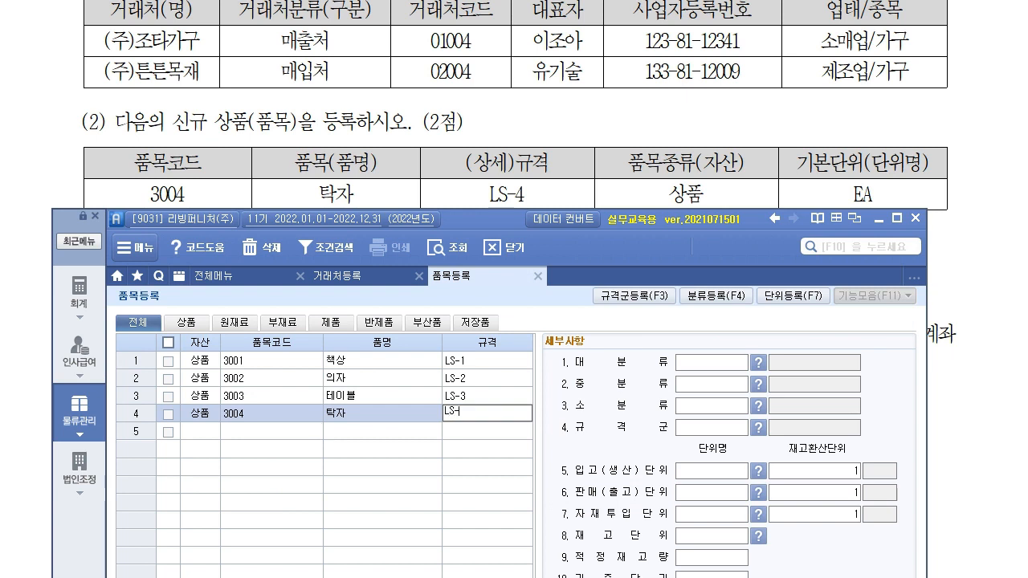
pyautogui.press('Return')
pyautogui.press('Return')
pyautogui.press('Return')
pyautogui.press('Return')
pyautogui.press('Return')
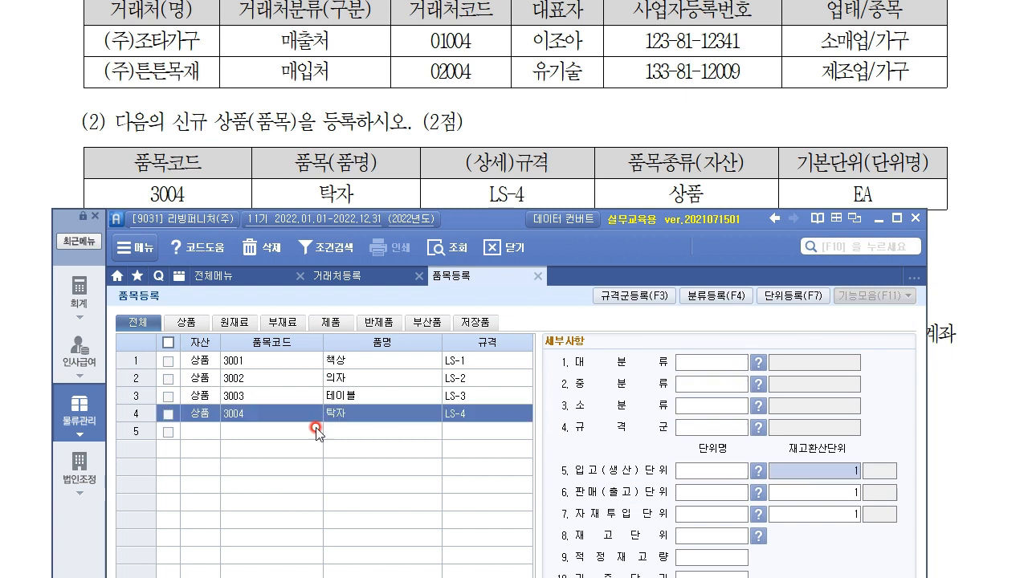
# Step: Set the receiving, sales, input and stock units of item 3004 all to EA
pyautogui.press('Left')
pyautogui.write('EA')
pyautogui.press('Return')
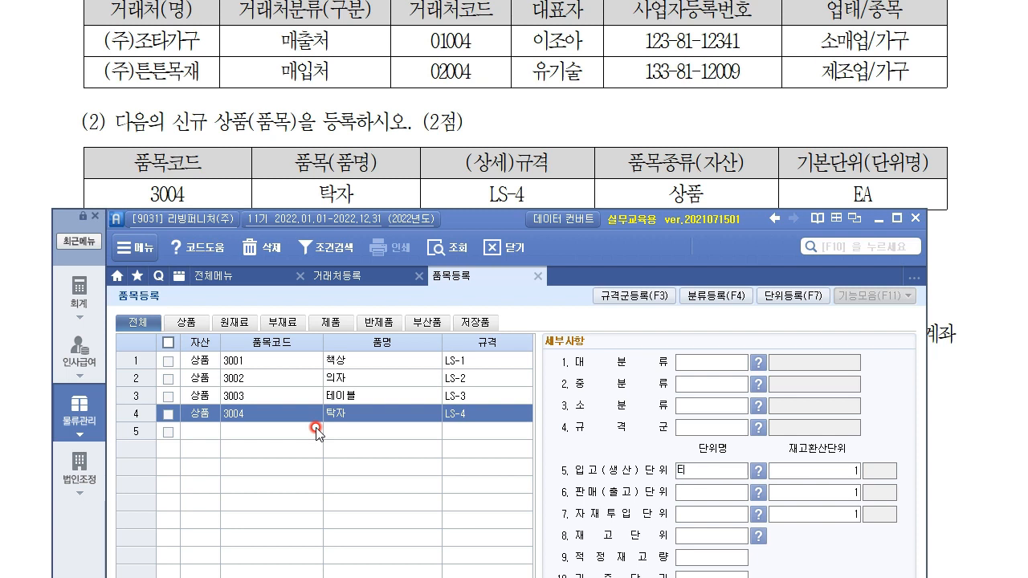
pyautogui.press('Return')
pyautogui.write('EA')
pyautogui.press('Return')
pyautogui.press('Return')
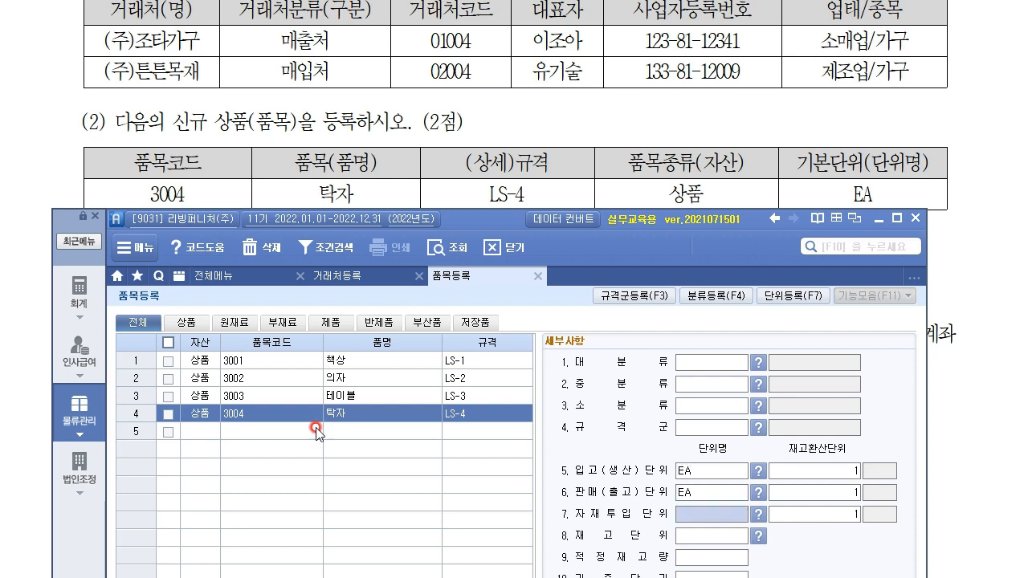
pyautogui.write('EA')
pyautogui.press('Return')
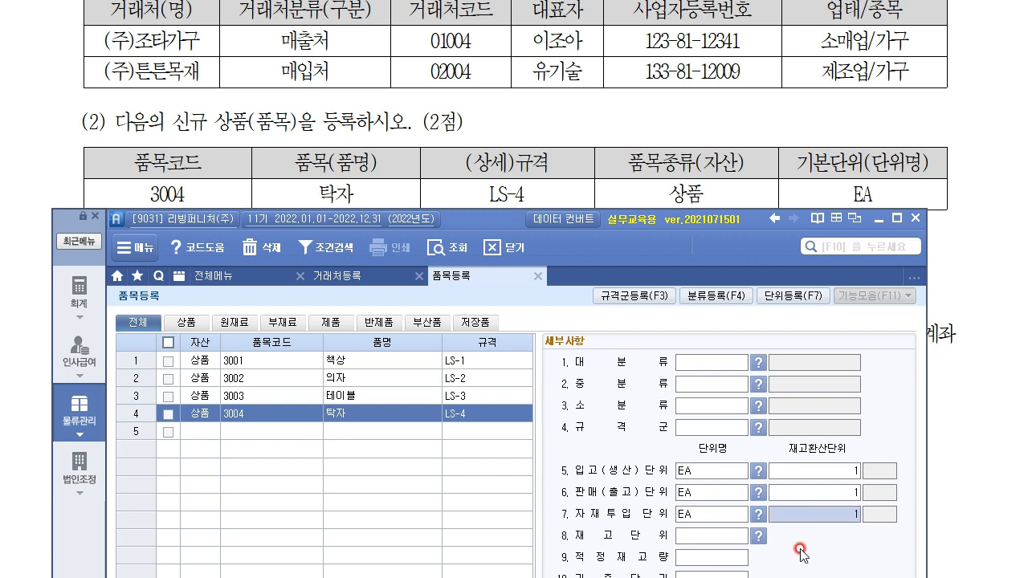
pyautogui.click(758, 535)
pyautogui.click(576, 379)
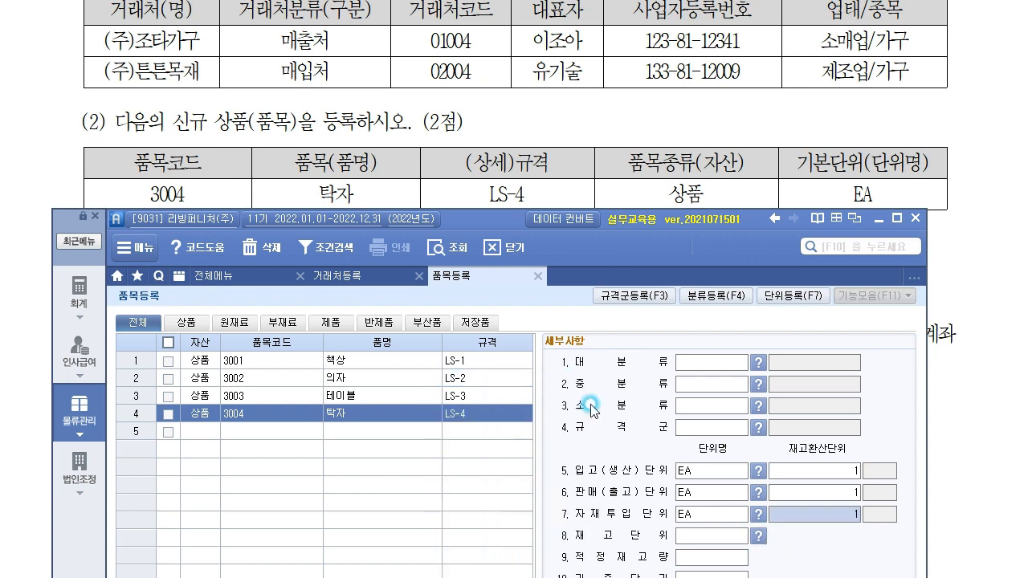
pyautogui.click(720, 535)
pyautogui.write('EA')
pyautogui.press('Return')
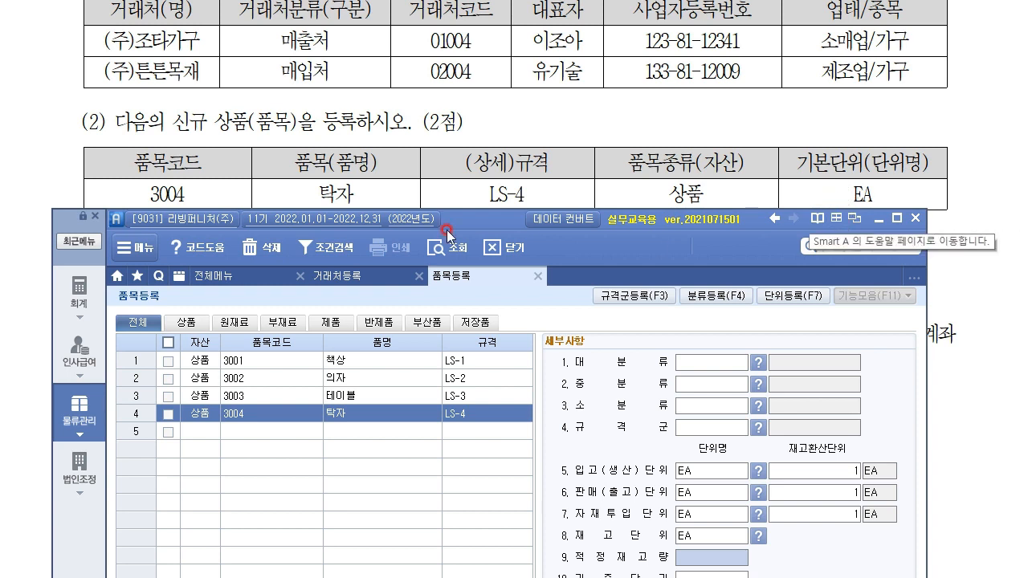
# Step: Close the 품목등록 and 거래처등록 tabs and scroll the exam sheet back up
pyautogui.click(536, 275)
pyautogui.click(415, 277)
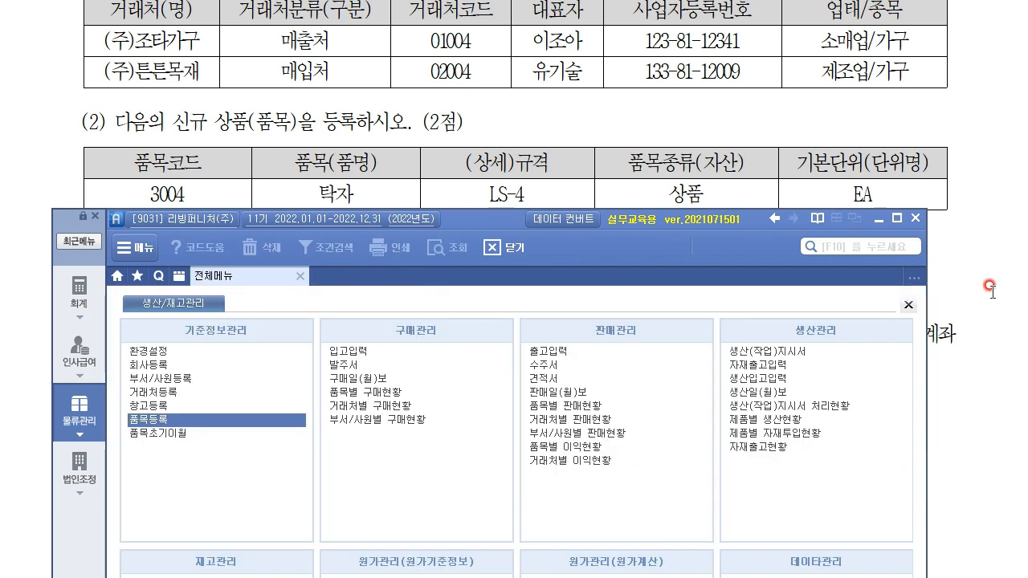
pyautogui.click(1004, 357)
pyautogui.scroll(2, 987, 346)
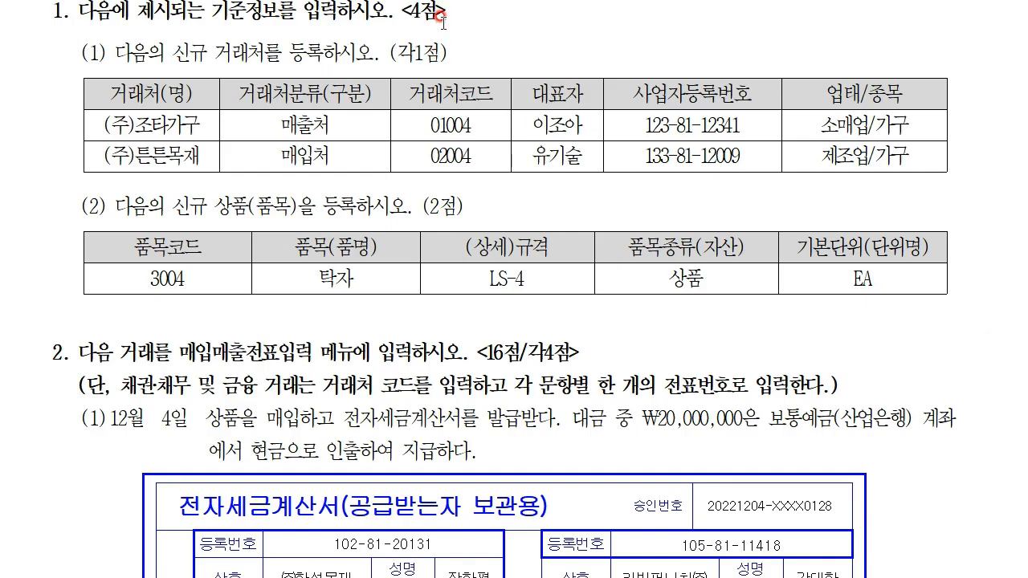
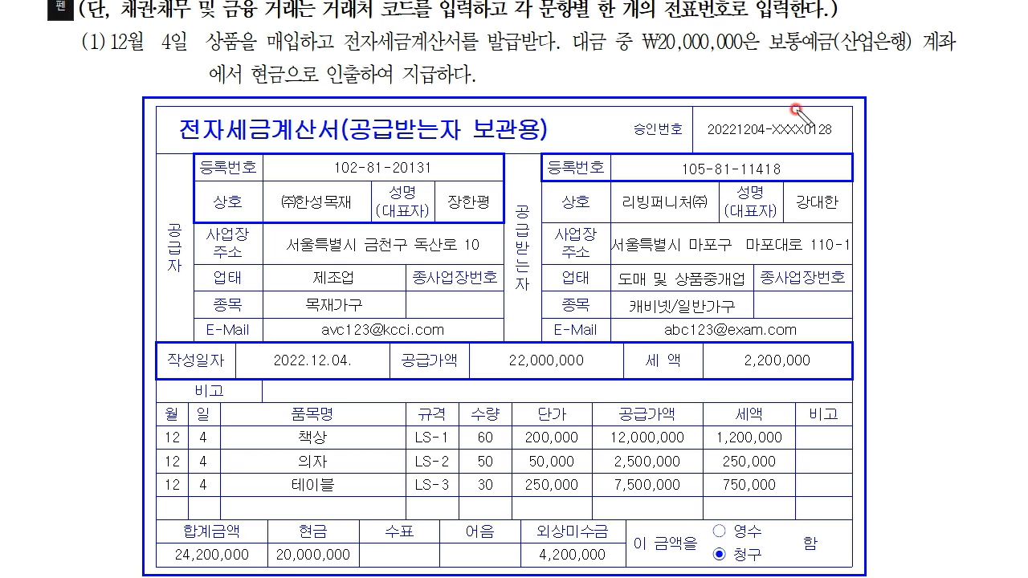
pyautogui.moveTo(640, 53); pyautogui.dragTo(728, 58)
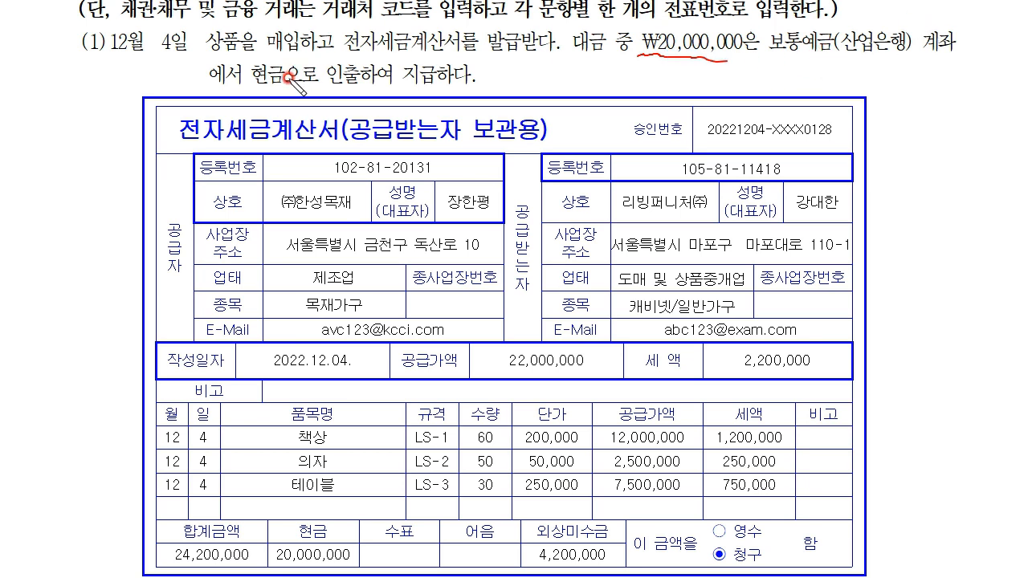
pyautogui.moveTo(315, 55); pyautogui.dragTo(239, 90)
pyautogui.moveTo(247, 55); pyautogui.dragTo(321, 103)
pyautogui.moveTo(874, 54)
pyautogui.mouseDown()
pyautogui.moveTo(874, 71)
pyautogui.moveTo(944, 80)
pyautogui.moveTo(930, 111)
pyautogui.mouseUp()
pyautogui.moveTo(991, 70); pyautogui.dragTo(992, 82)
pyautogui.moveTo(984, 85); pyautogui.dragTo(974, 105)
pyautogui.moveTo(981, 93)
pyautogui.mouseDown()
pyautogui.moveTo(981, 111)
pyautogui.moveTo(1002, 112)
pyautogui.mouseUp()
pyautogui.moveTo(992, 58)
pyautogui.mouseDown()
pyautogui.moveTo(1008, 80)
pyautogui.moveTo(989, 58)
pyautogui.mouseUp()
pyautogui.moveTo(928, 137); pyautogui.dragTo(940, 145)
pyautogui.moveTo(939, 133); pyautogui.dragTo(954, 139)
pyautogui.moveTo(959, 135)
pyautogui.mouseDown()
pyautogui.moveTo(970, 152)
pyautogui.moveTo(993, 157)
pyautogui.moveTo(993, 125)
pyautogui.moveTo(1001, 132)
pyautogui.mouseUp()
pyautogui.moveTo(896, 124)
pyautogui.mouseDown()
pyautogui.moveTo(991, 128)
pyautogui.moveTo(914, 206)
pyautogui.moveTo(969, 203)
pyautogui.mouseUp()
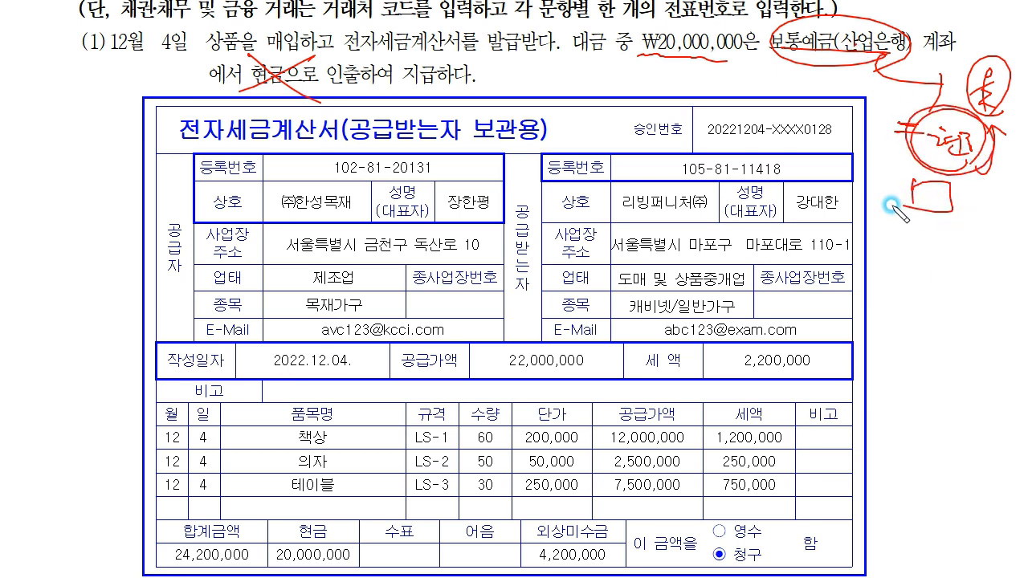
pyautogui.moveTo(768, 67); pyautogui.dragTo(769, 87)
pyautogui.moveTo(768, 67)
pyautogui.mouseDown()
pyautogui.moveTo(806, 61)
pyautogui.moveTo(811, 78)
pyautogui.moveTo(783, 78)
pyautogui.moveTo(813, 79)
pyautogui.mouseUp()
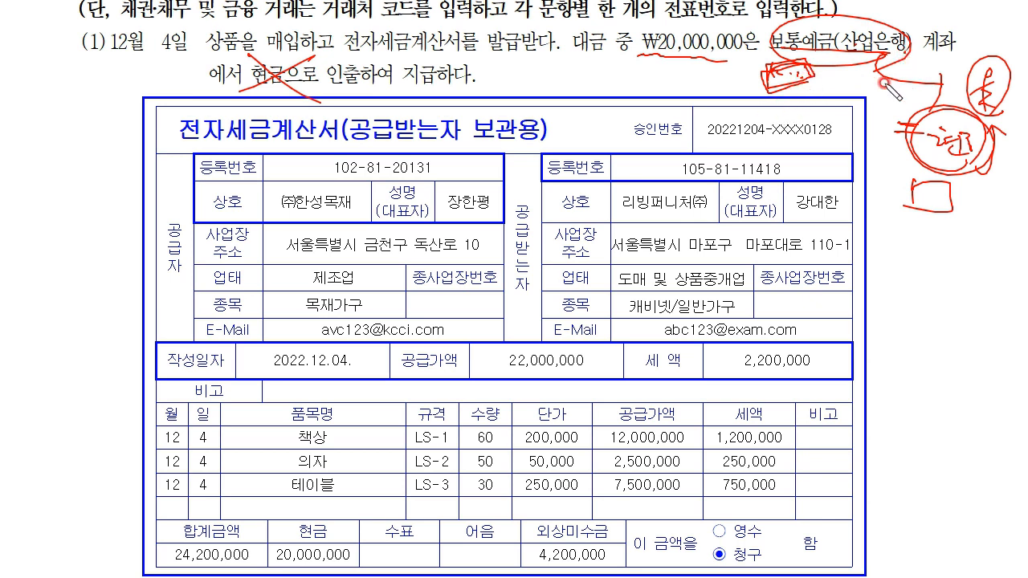
pyautogui.moveTo(889, 51)
pyautogui.mouseDown()
pyautogui.moveTo(936, 88)
pyautogui.moveTo(952, 76)
pyautogui.moveTo(975, 84)
pyautogui.mouseUp()
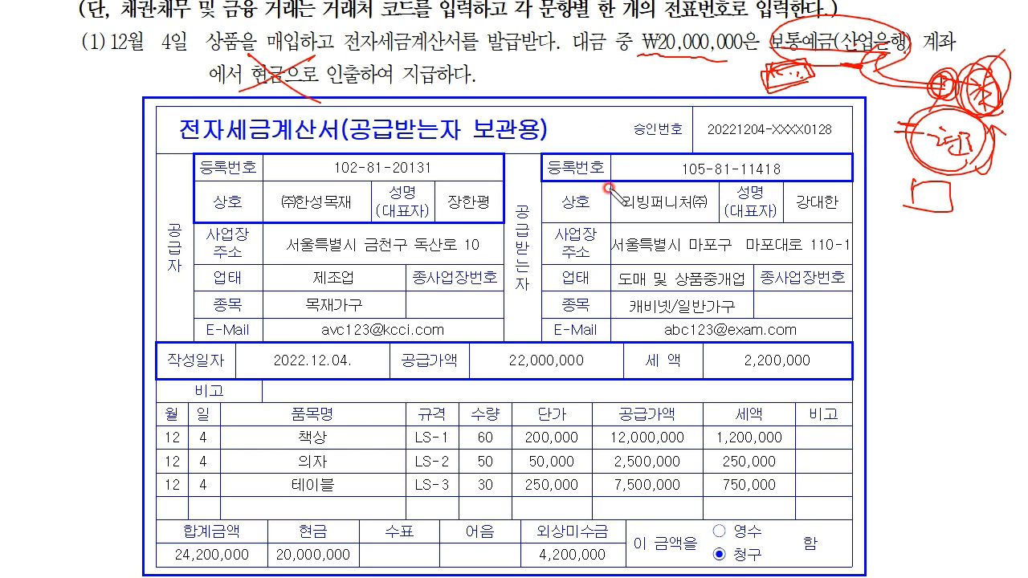
pyautogui.moveTo(328, 527); pyautogui.dragTo(342, 518)
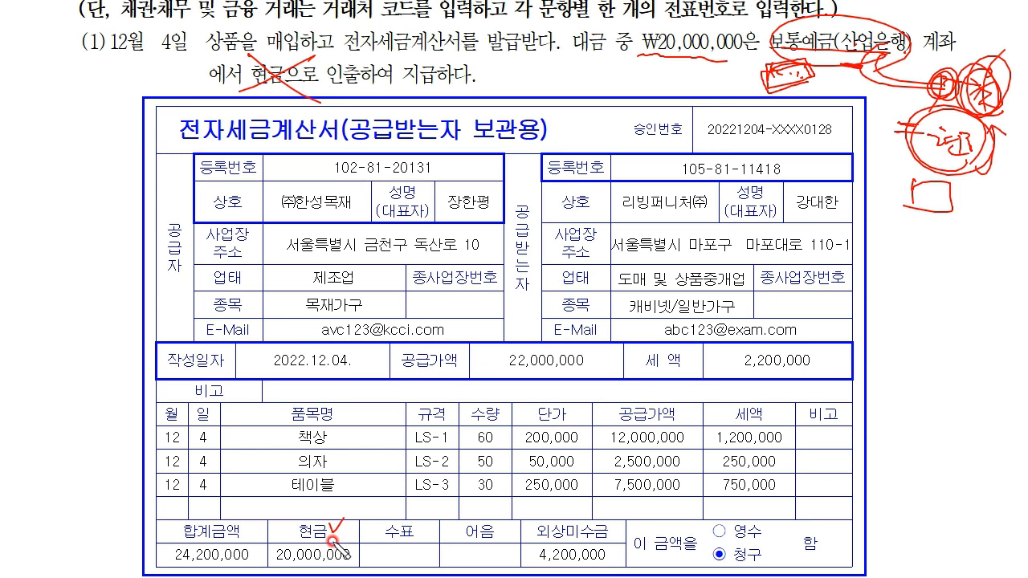
pyautogui.click(347, 531)
pyautogui.click(414, 536)
pyautogui.moveTo(336, 514); pyautogui.dragTo(338, 536)
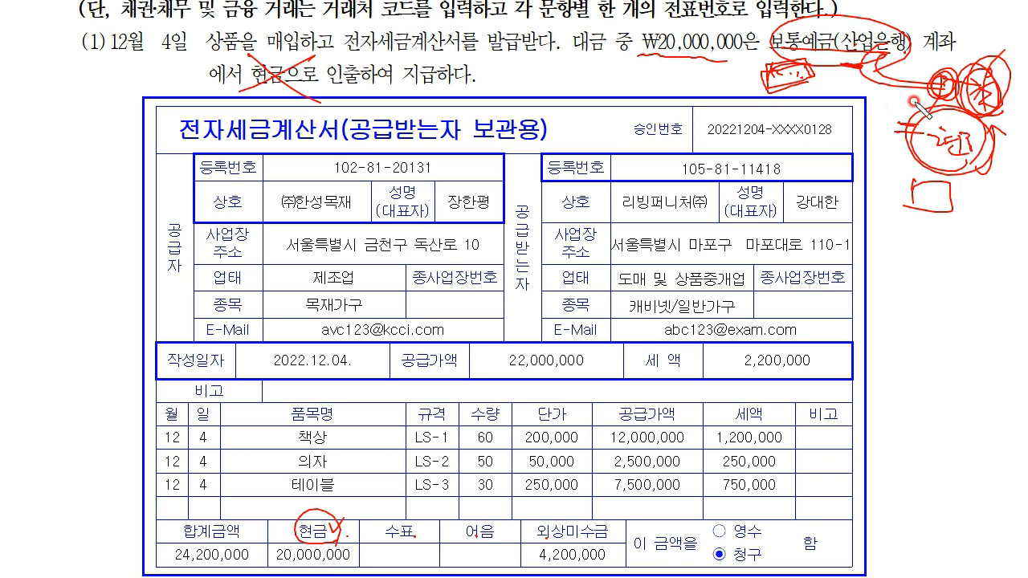
pyautogui.moveTo(832, 64)
pyautogui.mouseDown()
pyautogui.moveTo(843, 66)
pyautogui.moveTo(842, 81)
pyautogui.mouseUp()
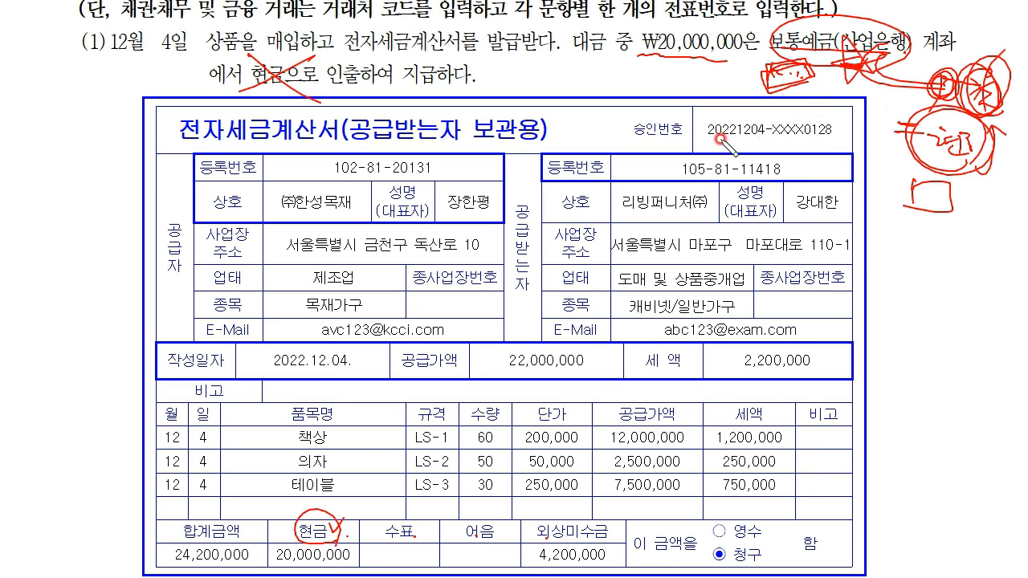
pyautogui.moveTo(199, 62); pyautogui.dragTo(307, 59)
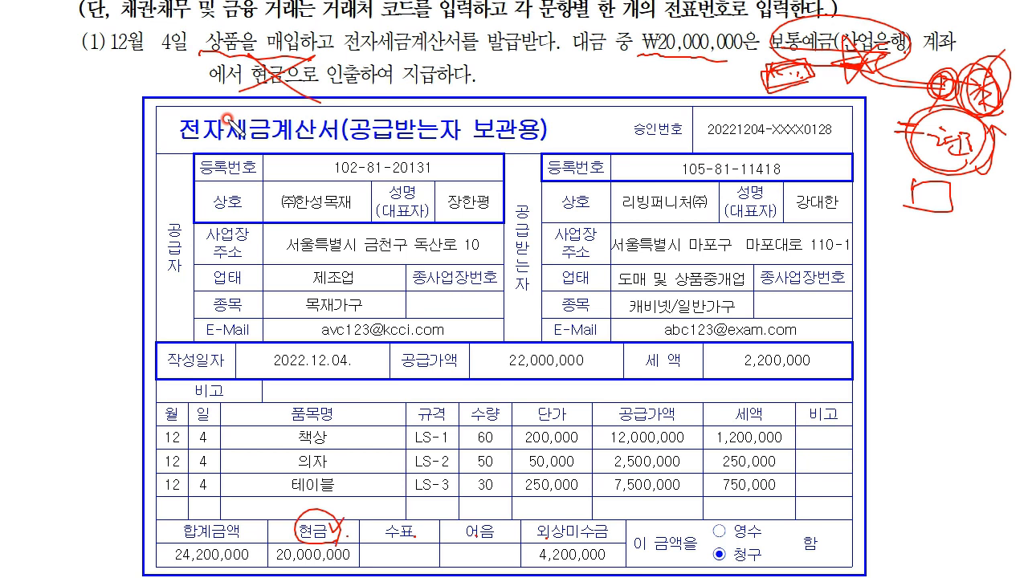
pyautogui.press('Escape')
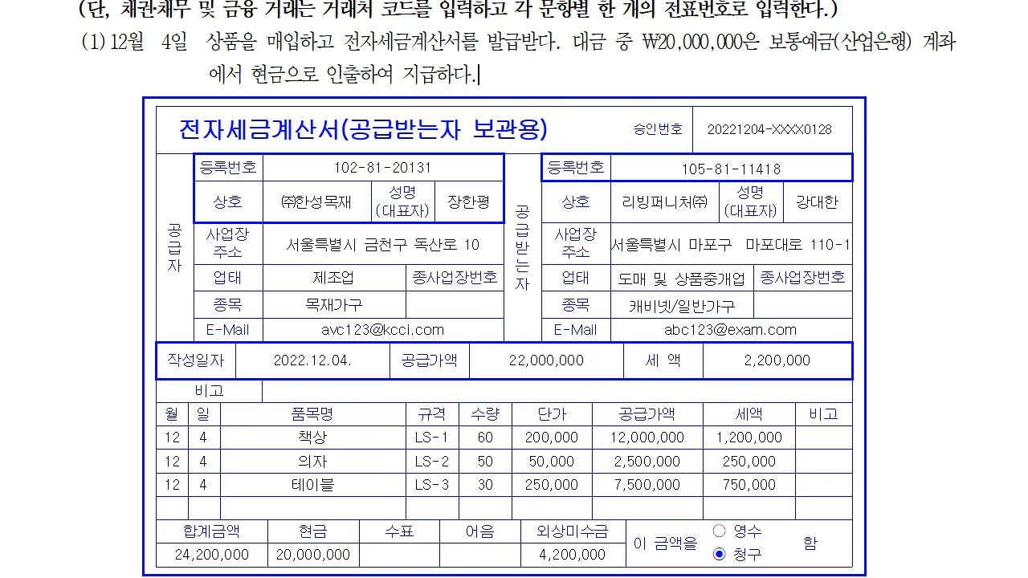
# Step: Start a 입고입력 entry dated 12월 4일 with processing type 1 건별과세
pyautogui.hotkey('alt', 'Tab')
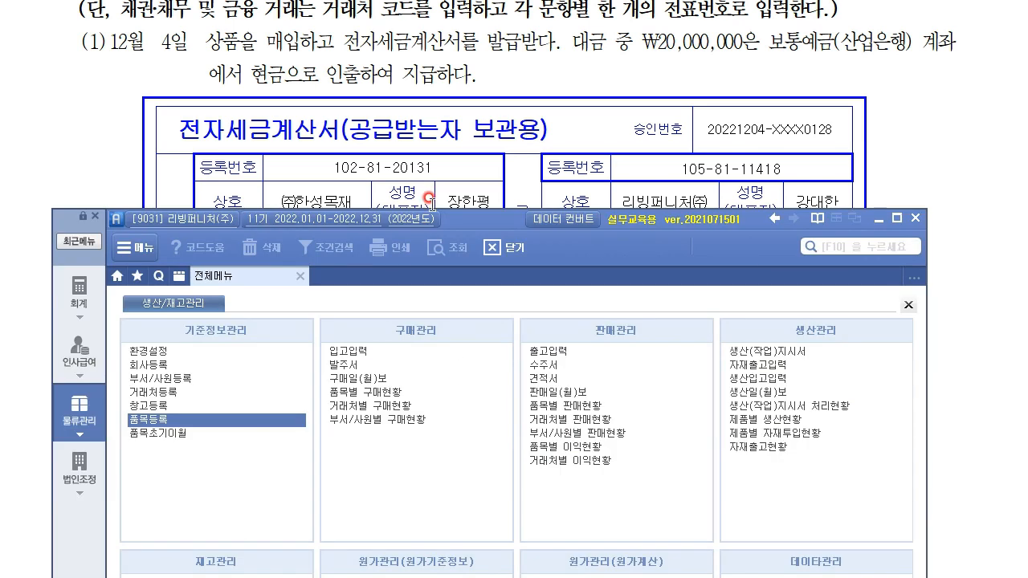
pyautogui.moveTo(483, 228); pyautogui.dragTo(533, 268)
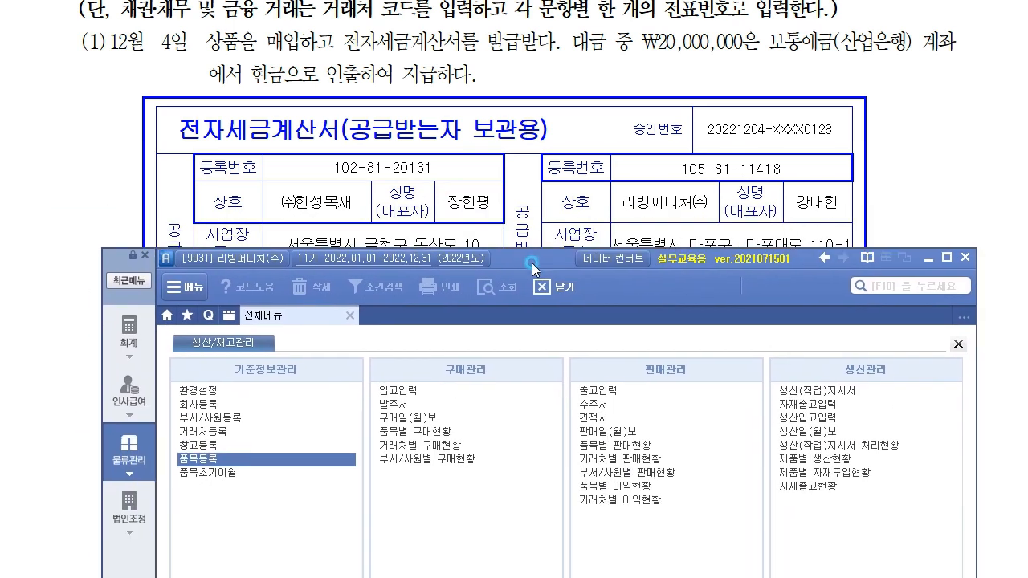
pyautogui.click(405, 393)
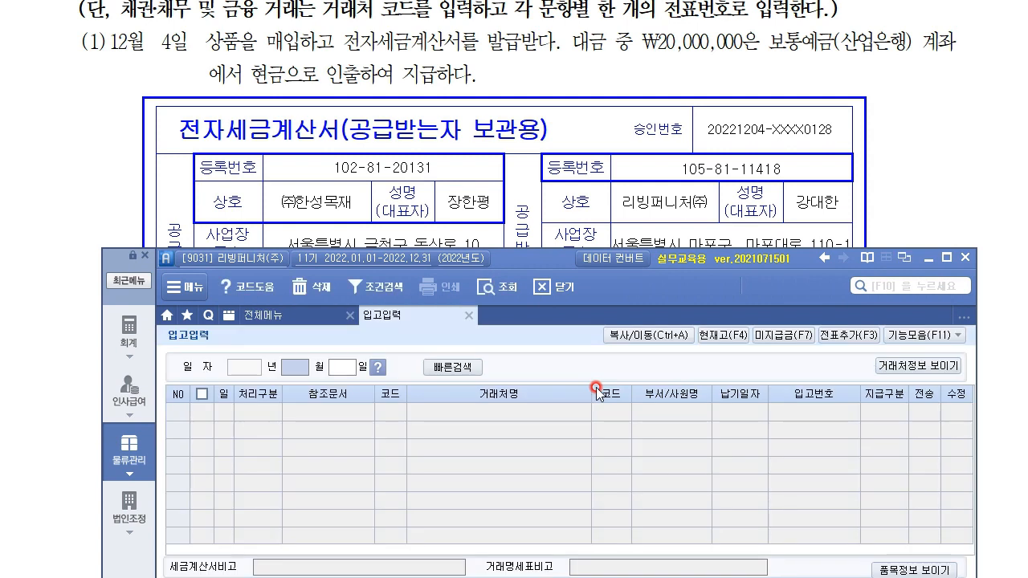
pyautogui.write('04')
pyautogui.press('Return')
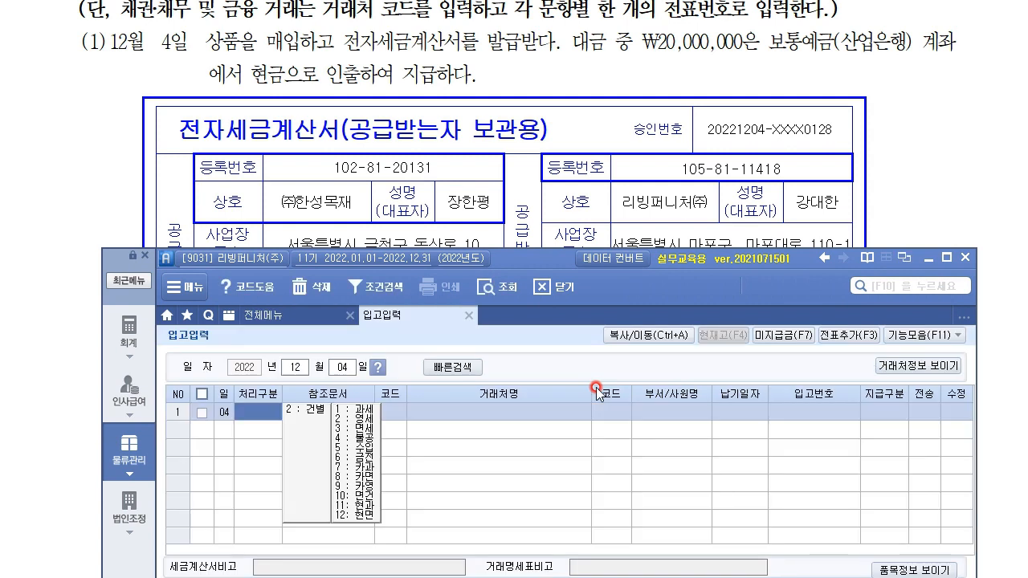
pyautogui.write('1')
pyautogui.press('Return')
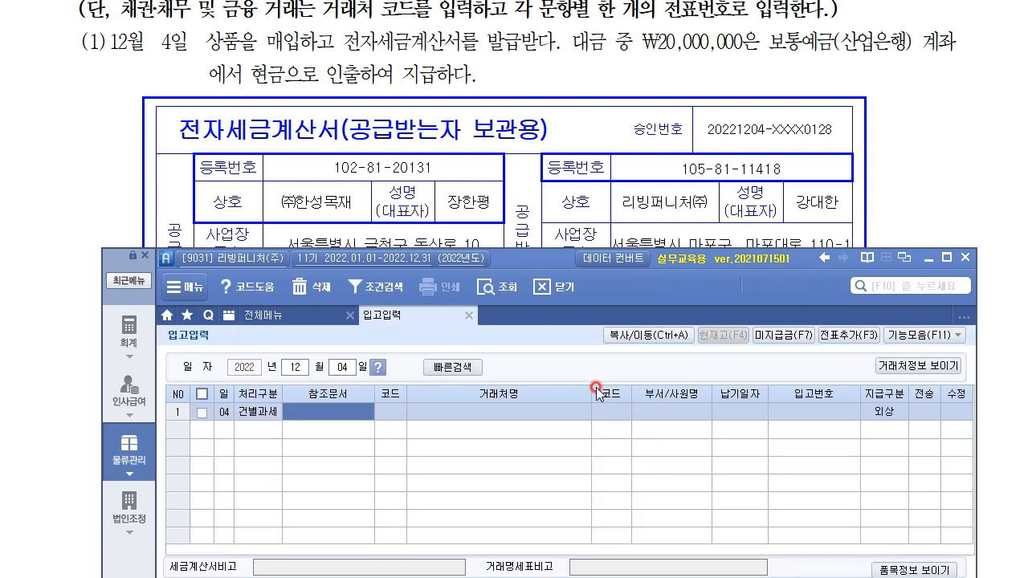
# Step: Choose (주)한성목재 as the supplier via a 한성 search and set 지급구분 to 혼합
pyautogui.press('Return')
pyautogui.press('F2')
pyautogui.write('한성')
pyautogui.press('Return')
pyautogui.press('Return')
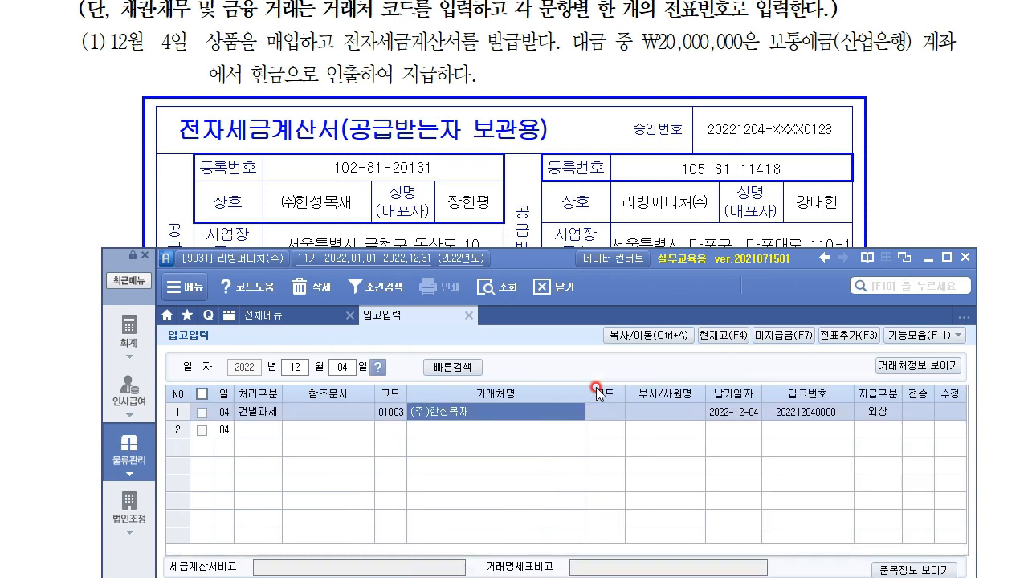
pyautogui.press('Return')
pyautogui.press('Return')
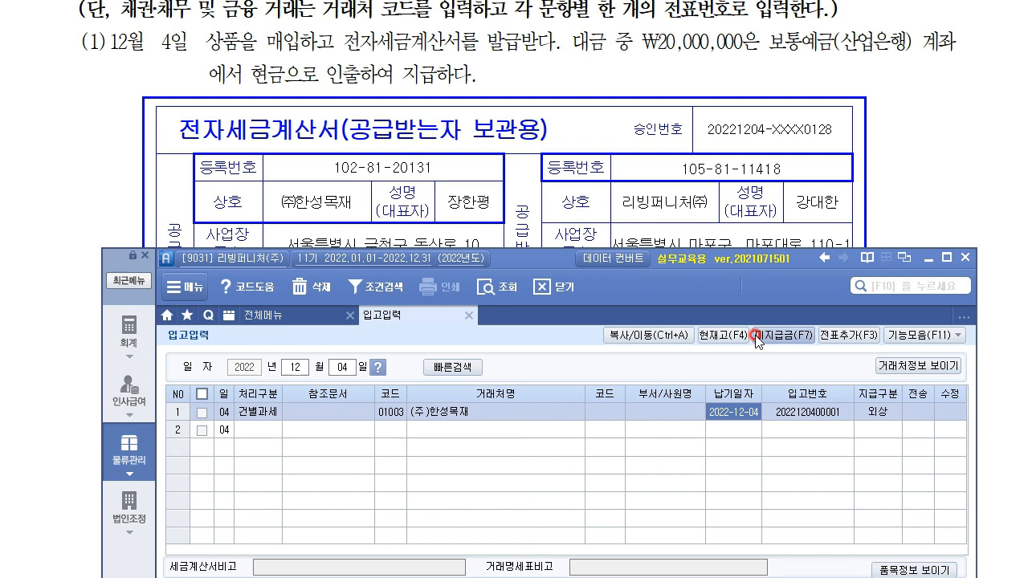
pyautogui.click(879, 412)
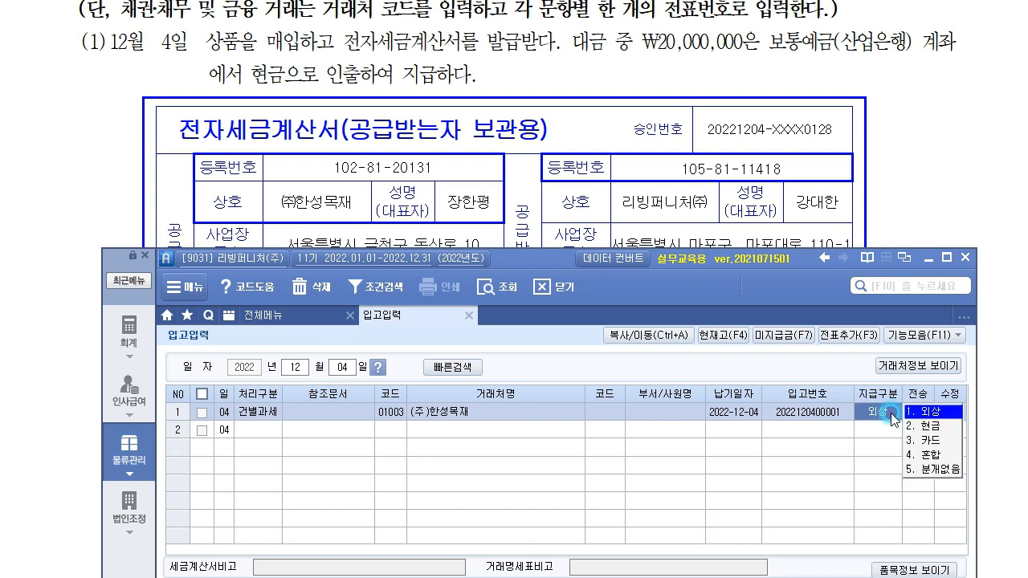
pyautogui.click(936, 456)
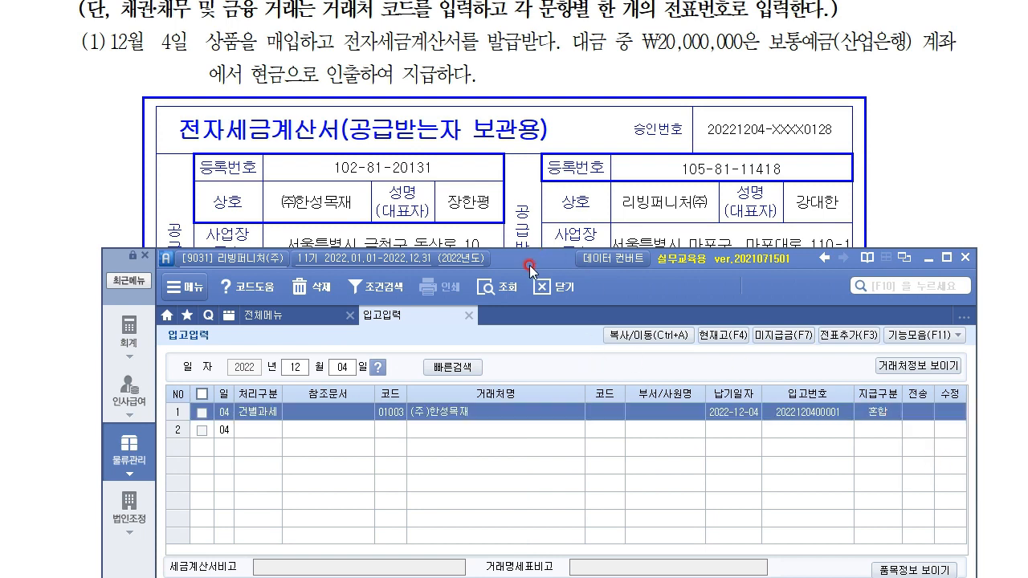
pyautogui.click(486, 180)
pyautogui.scroll(2, 488, 241)
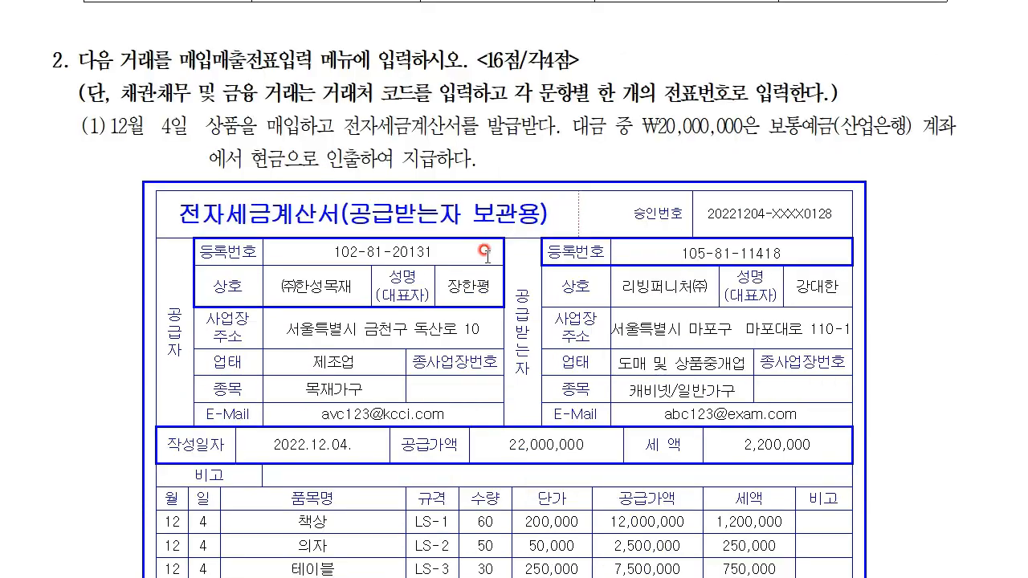
# Step: Add 책상 as the first 상품 receipt line with quantity 60
pyautogui.hotkey('alt', 'Tab')
pyautogui.moveTo(528, 265); pyautogui.dragTo(485, 0)
pyautogui.click(254, 311)
pyautogui.click(233, 225)
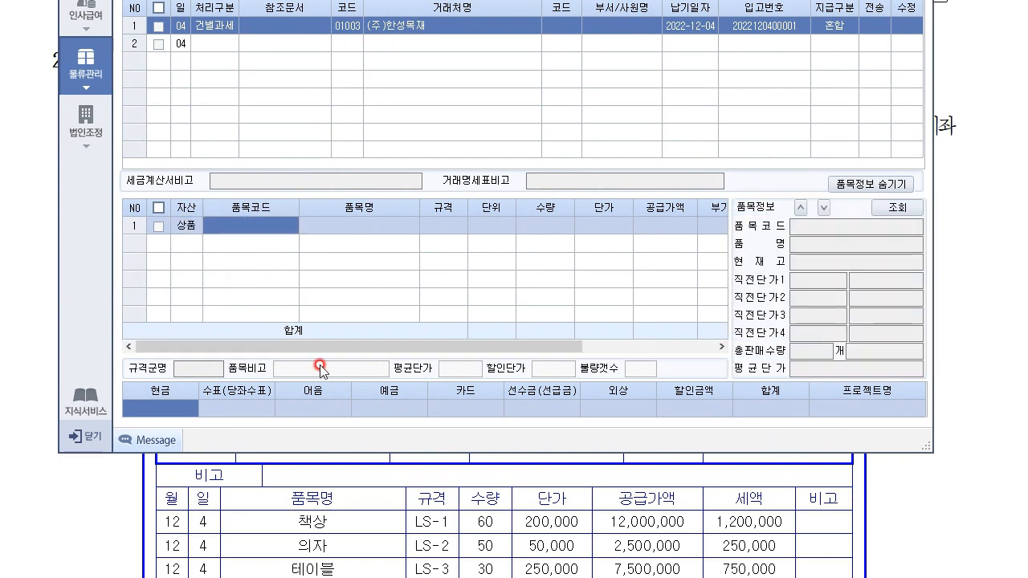
pyautogui.press('F2')
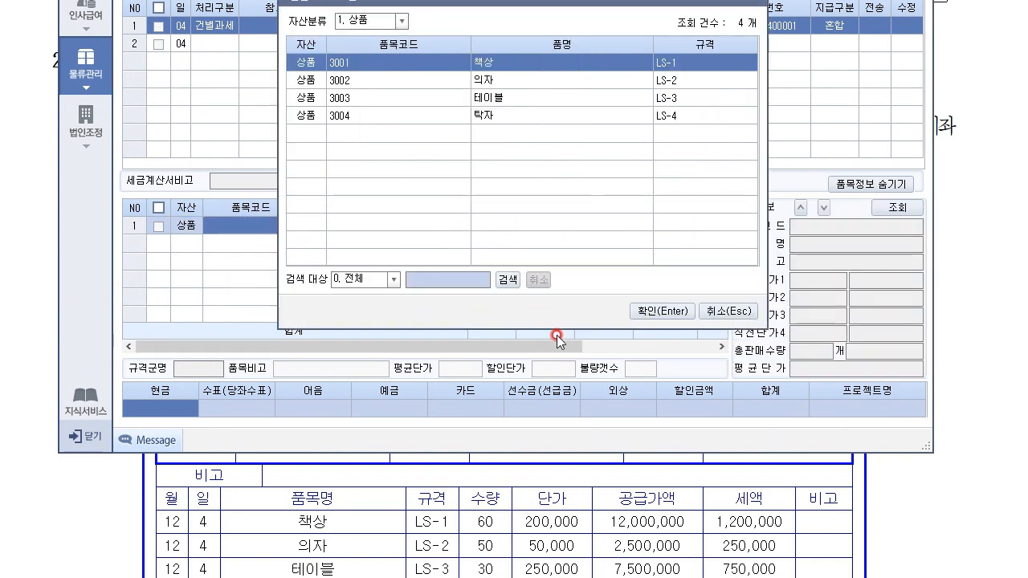
pyautogui.click(660, 311)
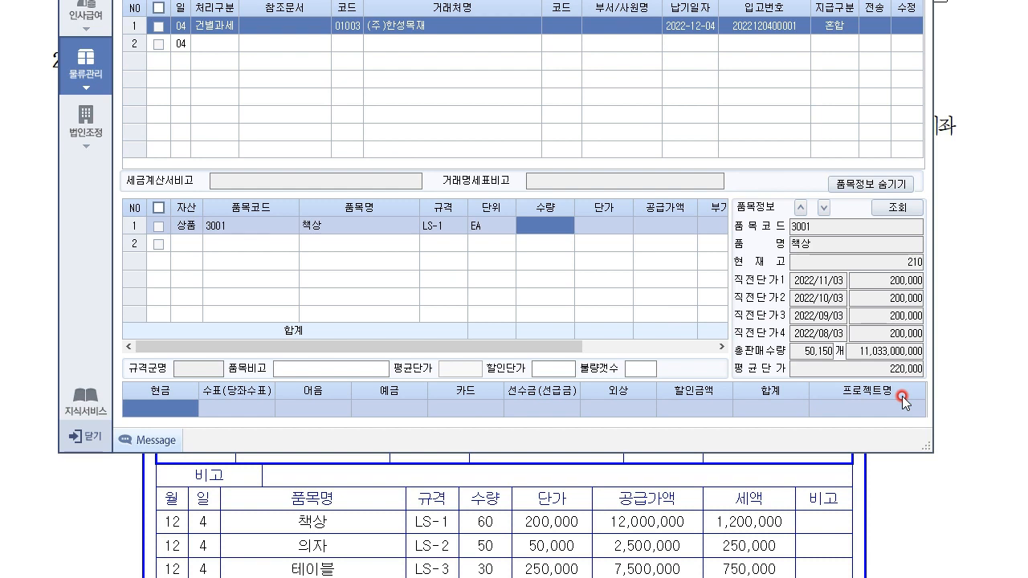
pyautogui.write('60')
pyautogui.press('Return')
pyautogui.press('Return')
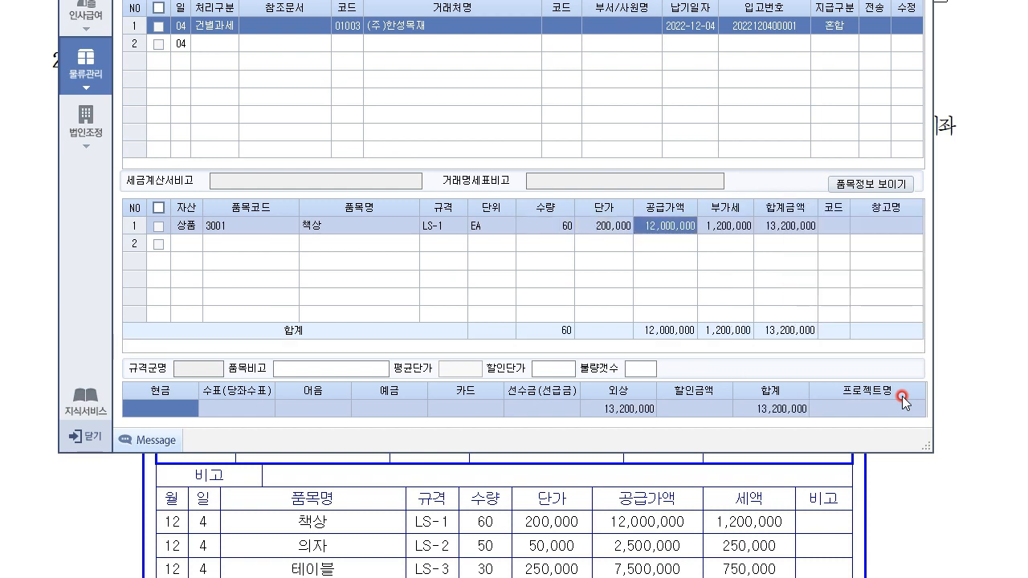
pyautogui.press('Return')
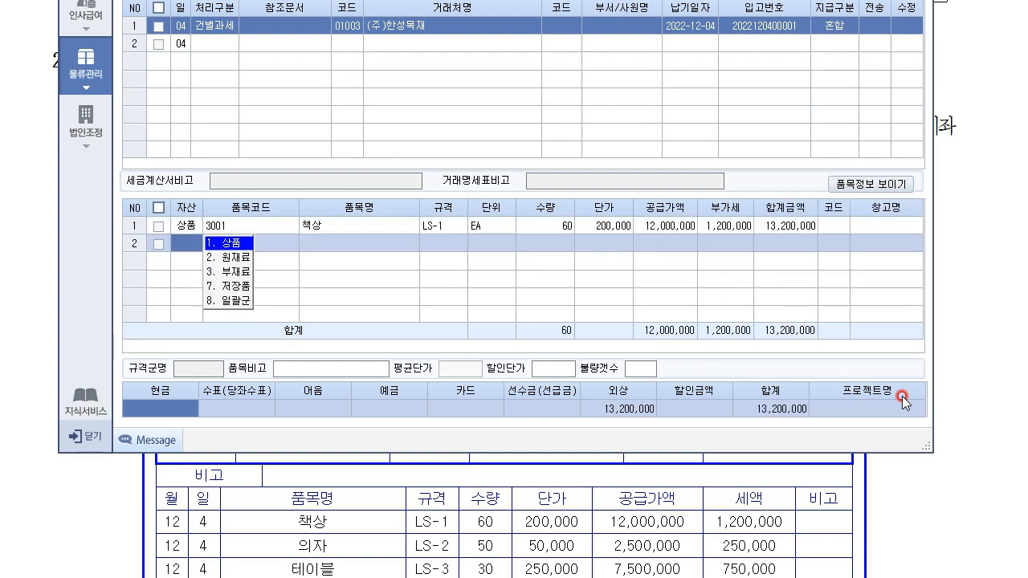
# Step: Add 의자 as the second receipt line, 50 units at 50,000
pyautogui.press('F2')
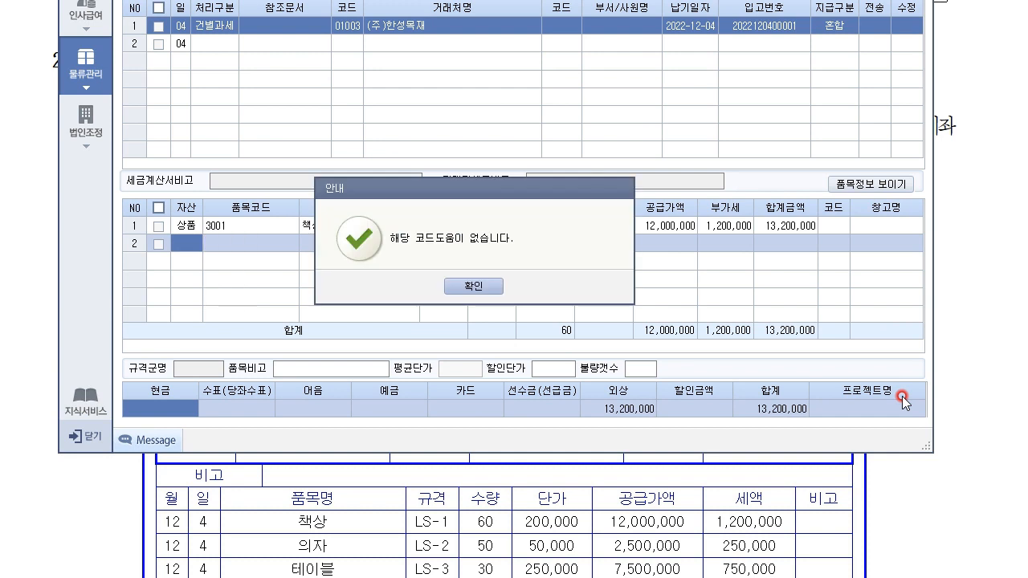
pyautogui.press('Return')
pyautogui.press('Return')
pyautogui.press('F2')
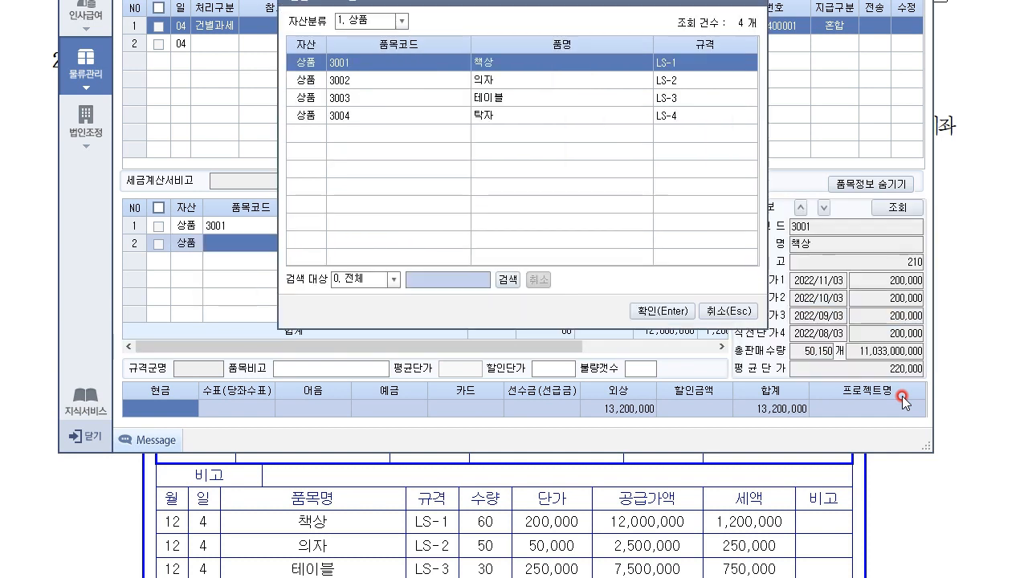
pyautogui.press('Down')
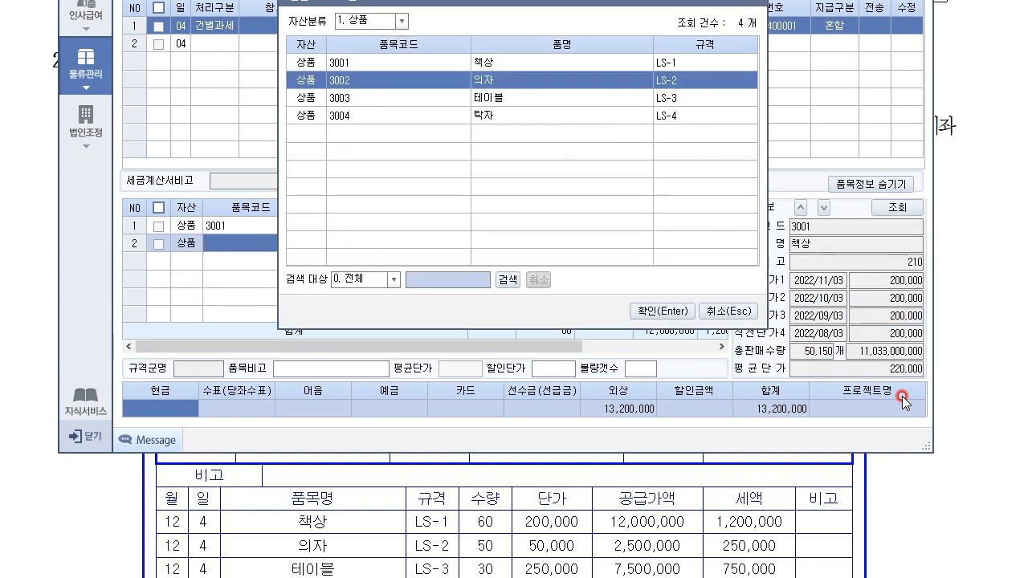
pyautogui.press('Return')
pyautogui.press('Left')
pyautogui.write('50')
pyautogui.press('Return')
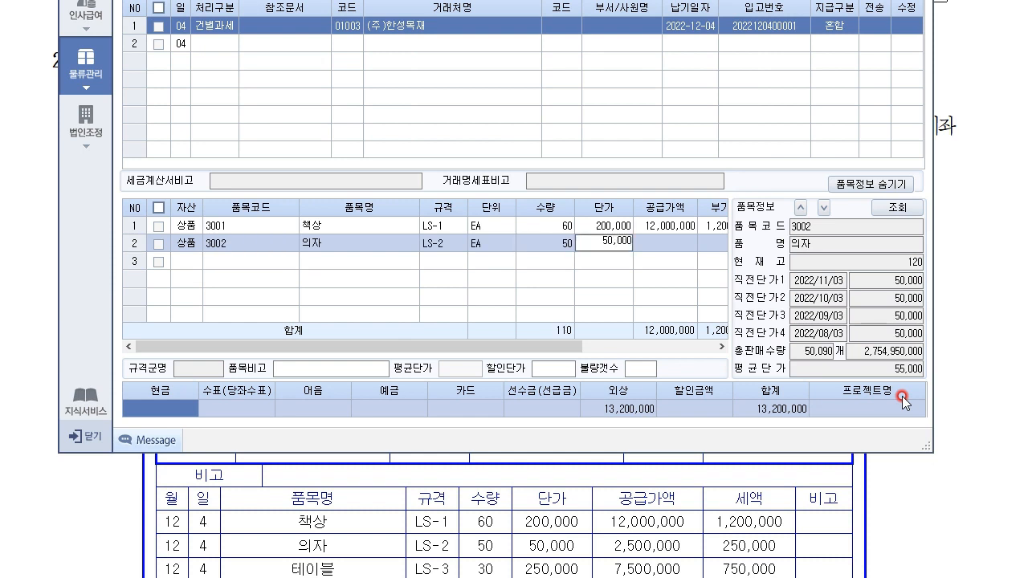
pyautogui.press('Return')
pyautogui.press('Return')
pyautogui.press('Return')
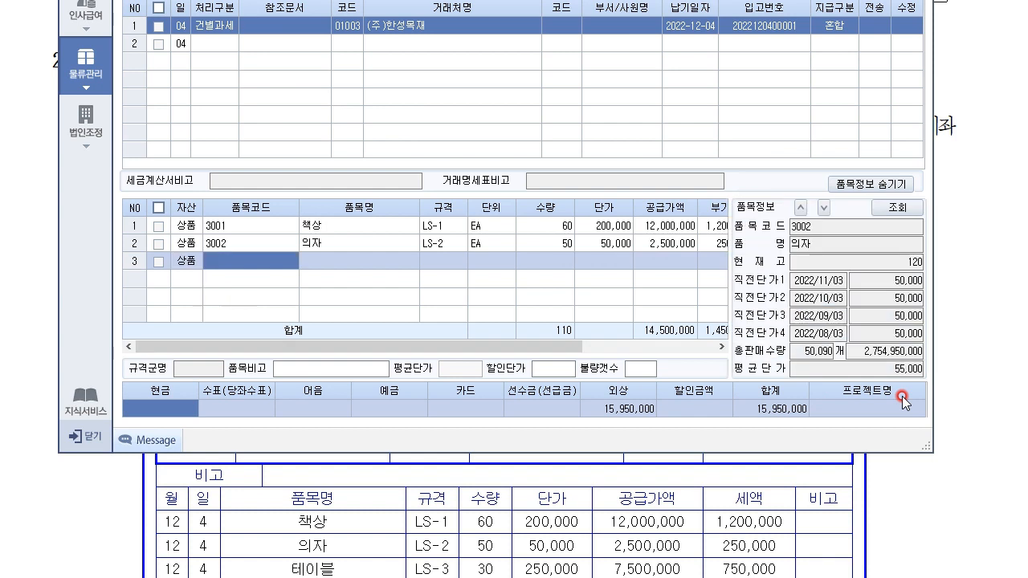
# Step: Add 3003 테이블 as the third line, 30 units at 250,000
pyautogui.press('Down')
pyautogui.press('Down')
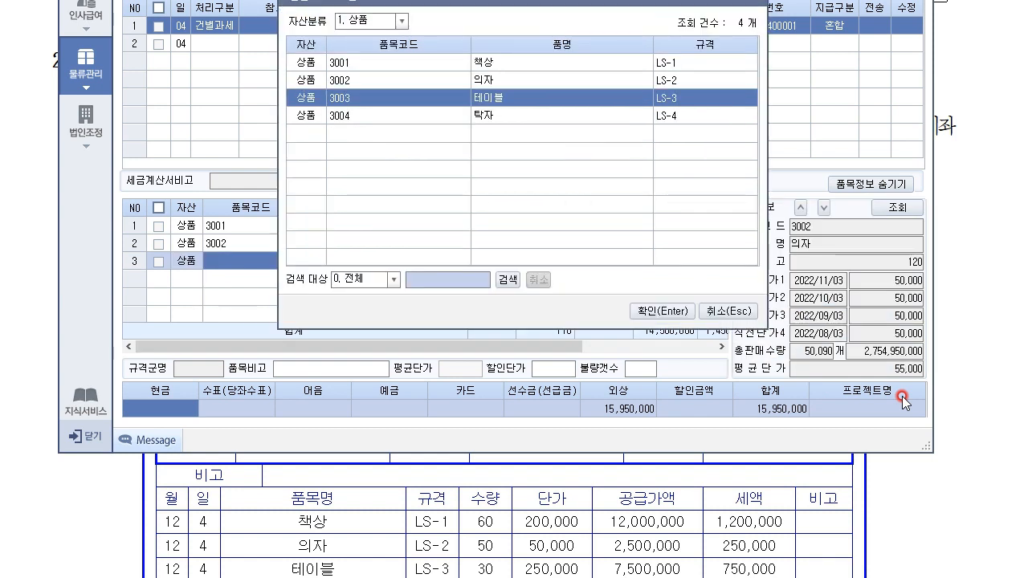
pyautogui.press('Return')
pyautogui.write('30')
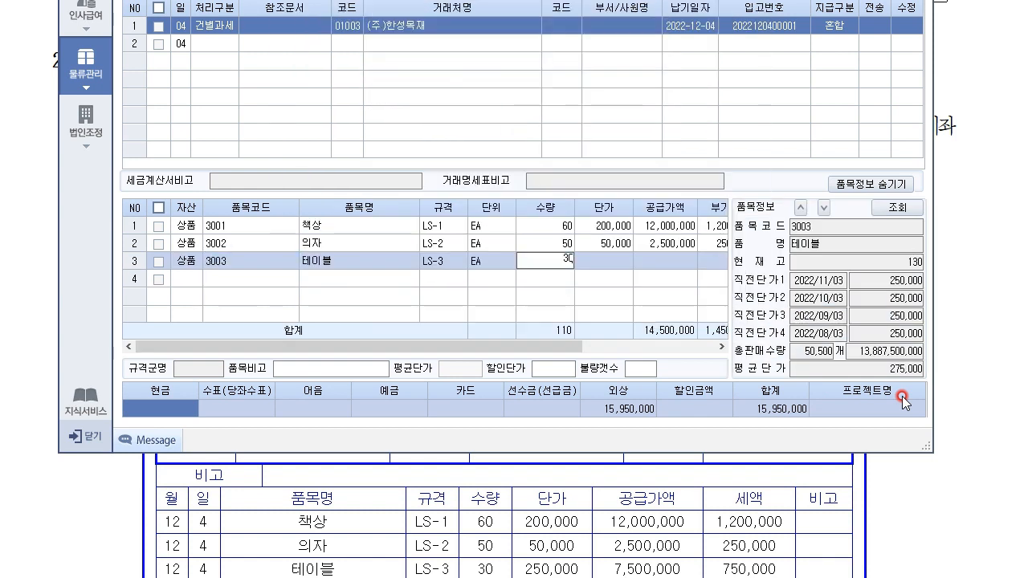
pyautogui.press('Return')
pyautogui.write('250,000')
pyautogui.press('Return')
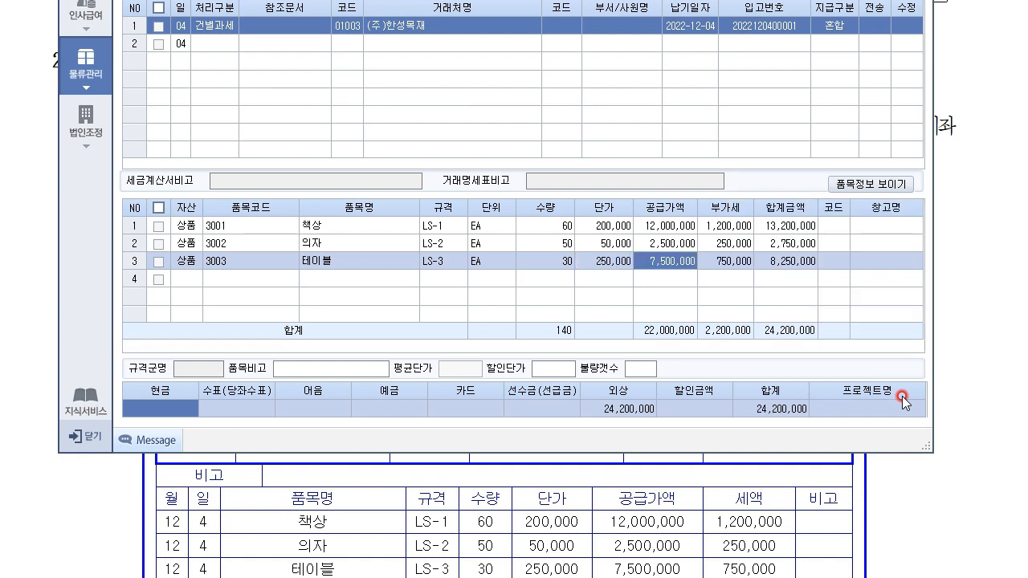
pyautogui.press('Return')
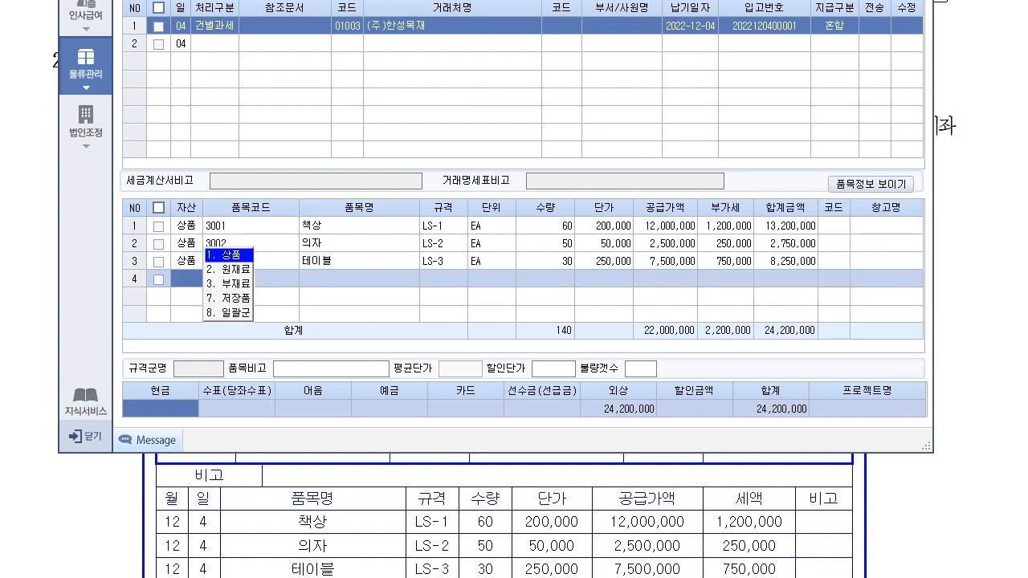
pyautogui.click(934, 499)
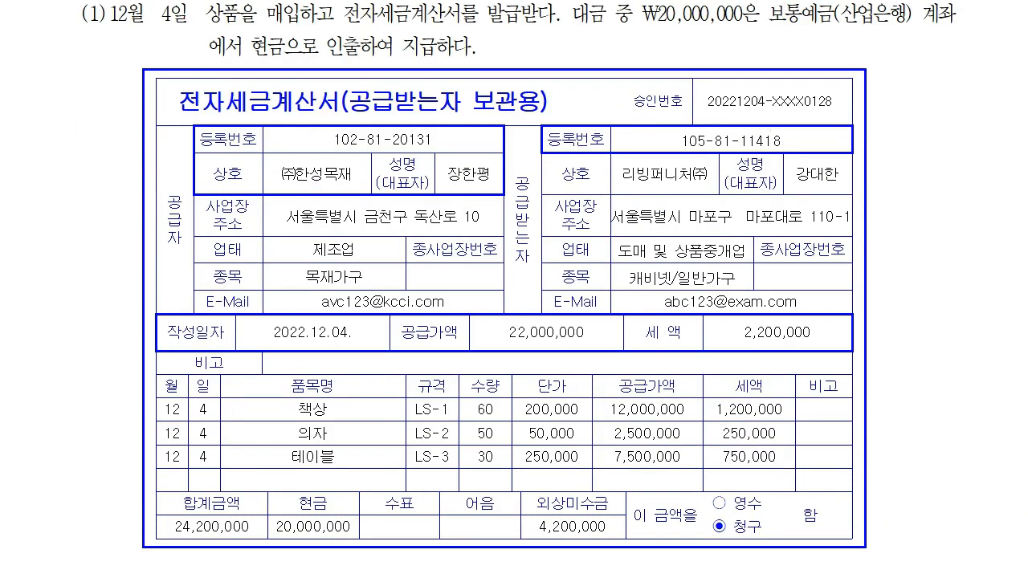
# Step: Enter 20,000,000 as the 예금 payment amount on the receipt
pyautogui.click(312, 523)
pyautogui.hotkey('alt', 'Tab')
pyautogui.moveTo(495, 1); pyautogui.dragTo(514, 2)
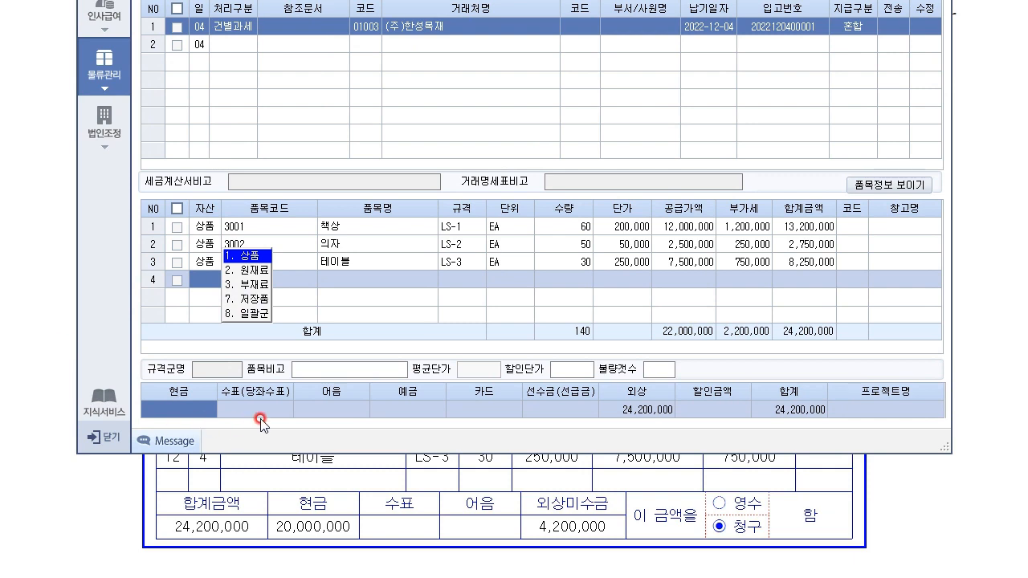
pyautogui.click(410, 407)
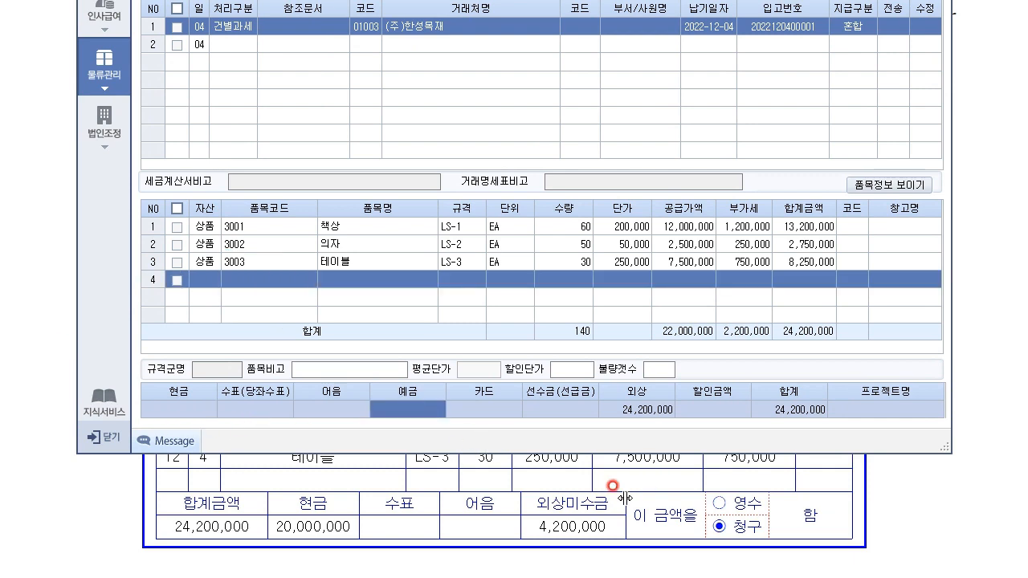
pyautogui.click(439, 408)
pyautogui.click(438, 408)
pyautogui.write('20000000')
pyautogui.press('Return')
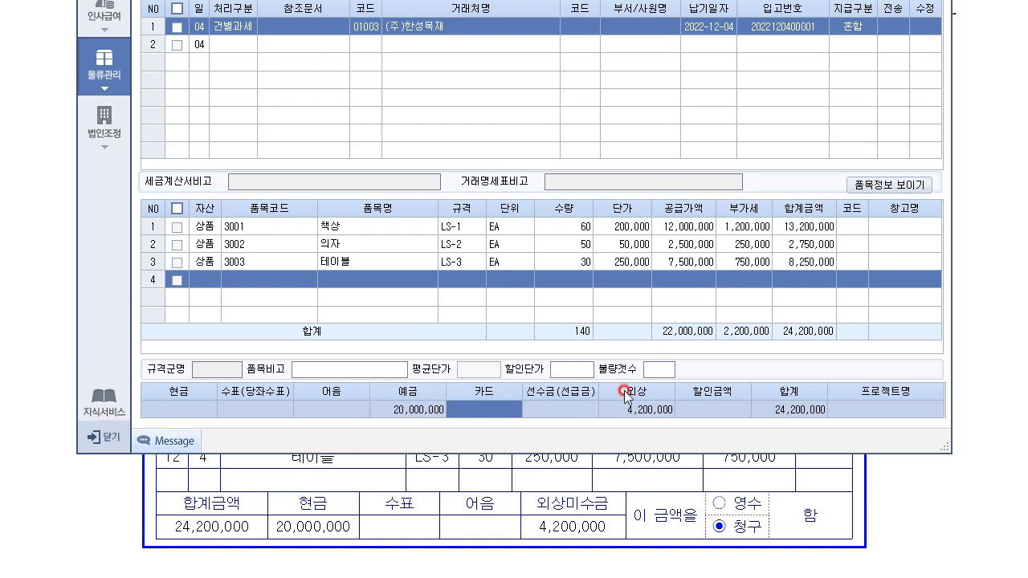
# Step: Verify the remaining 4,200,000 외상 and reselect the (주)한성목재 receipt
pyautogui.click(641, 414)
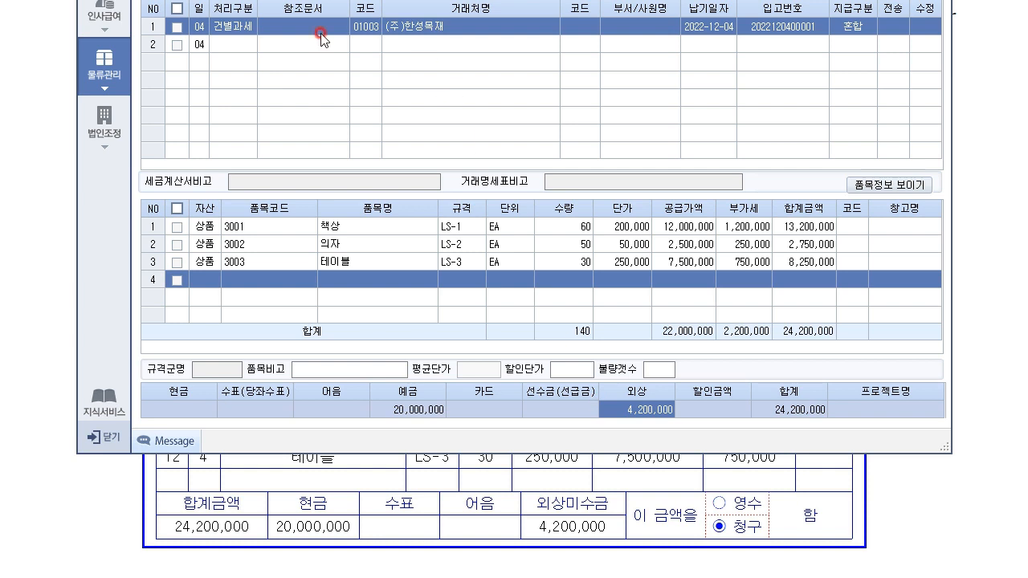
pyautogui.click(434, 413)
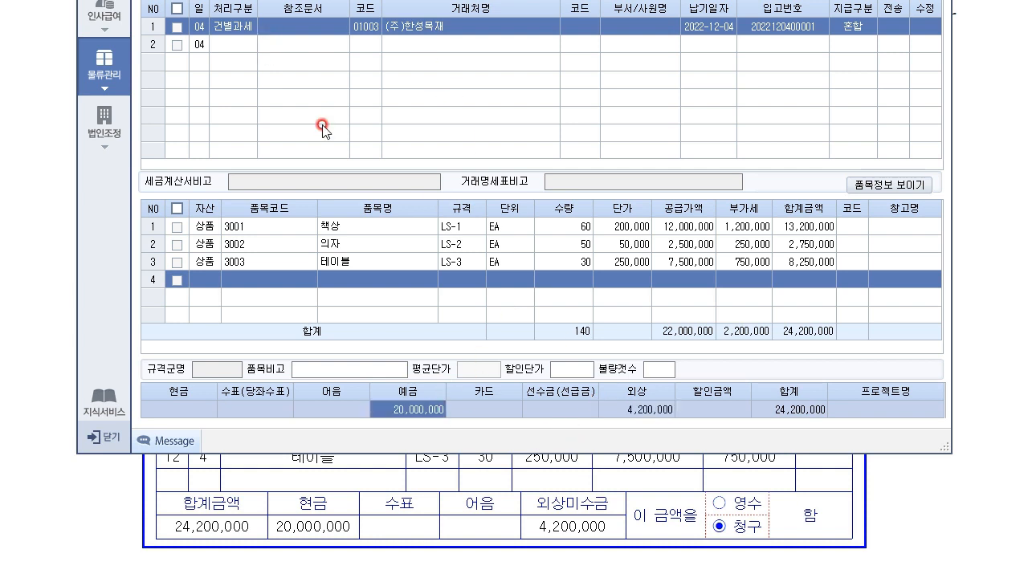
pyautogui.click(230, 50)
pyautogui.click(231, 27)
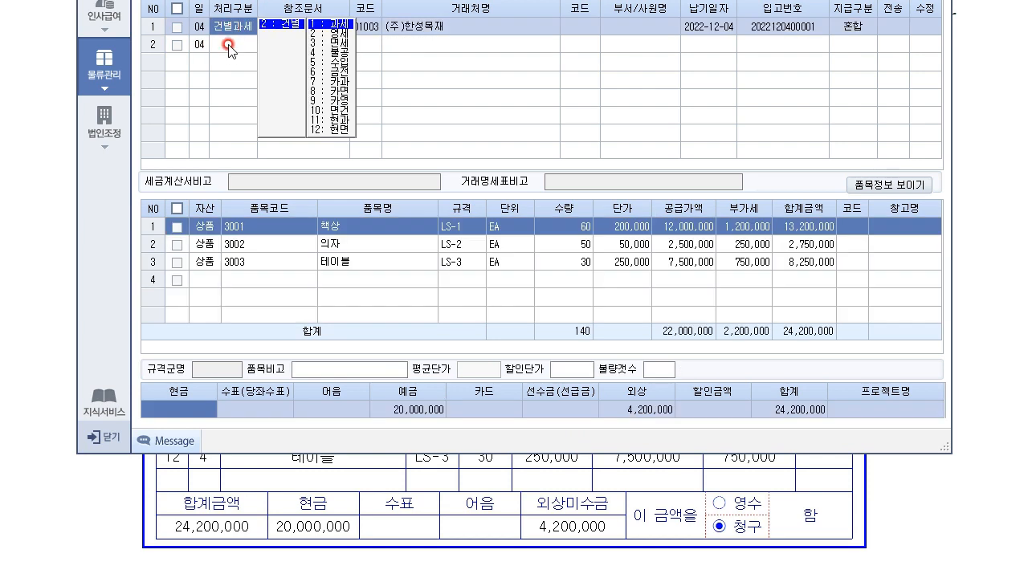
pyautogui.click(228, 48)
pyautogui.click(231, 27)
pyautogui.click(428, 410)
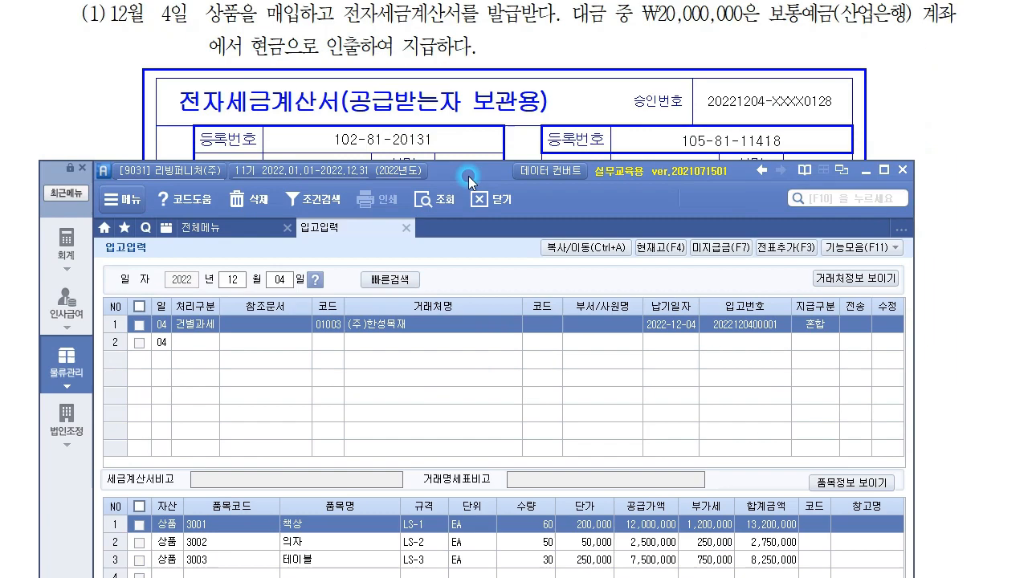
pyautogui.moveTo(469, 176); pyautogui.dragTo(470, 72)
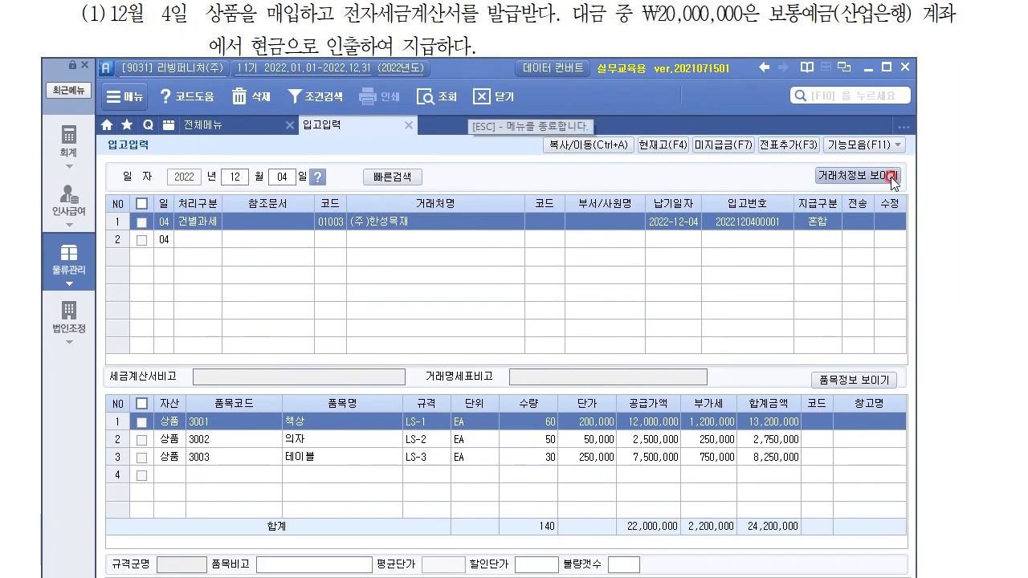
# Step: Transfer the checked receipt to accounting with 전표추가 and confirm
pyautogui.click(811, 149)
pyautogui.click(789, 175)
pyautogui.click(477, 340)
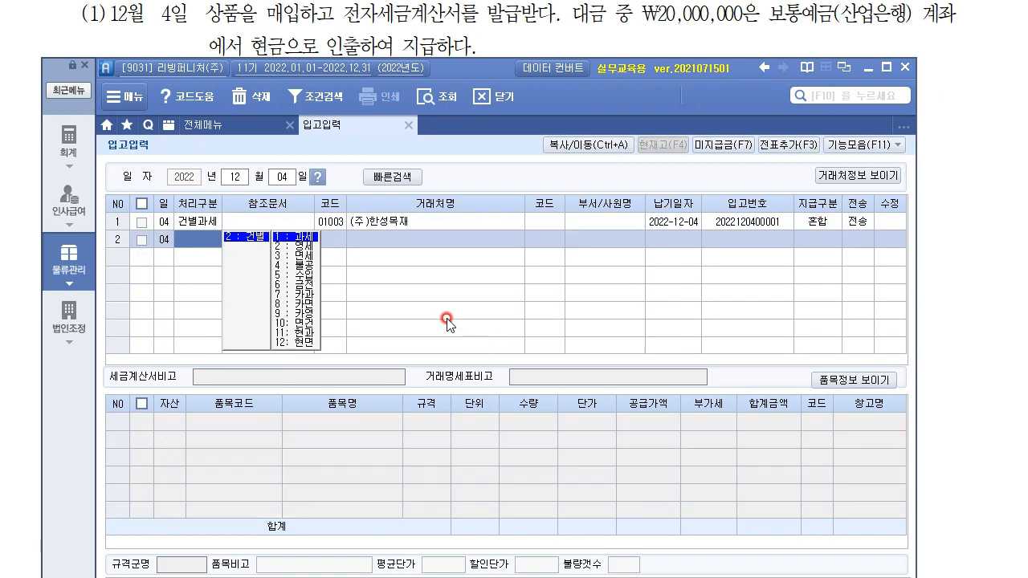
# Step: Open the 12월 4일 책상외 slip in 매입매출전표입력 and set 전자세금 to 1
pyautogui.click(90, 153)
pyautogui.click(378, 214)
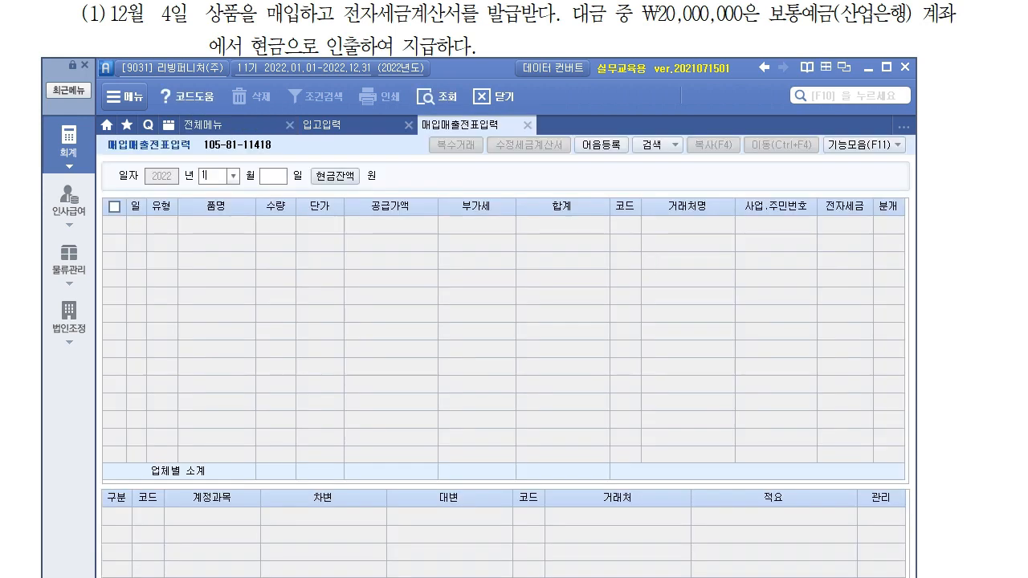
pyautogui.write('4')
pyautogui.press('Return')
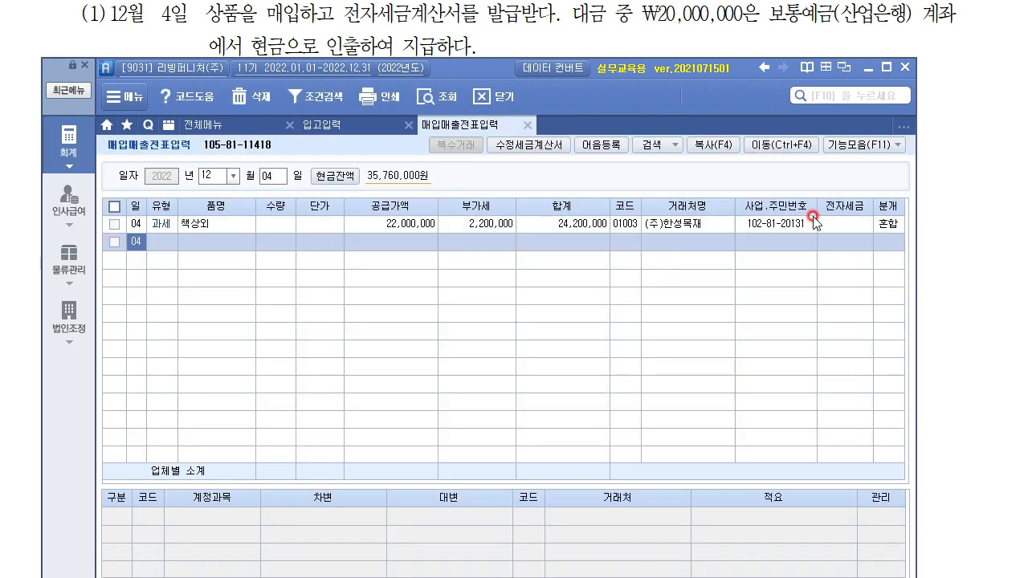
pyautogui.click(834, 225)
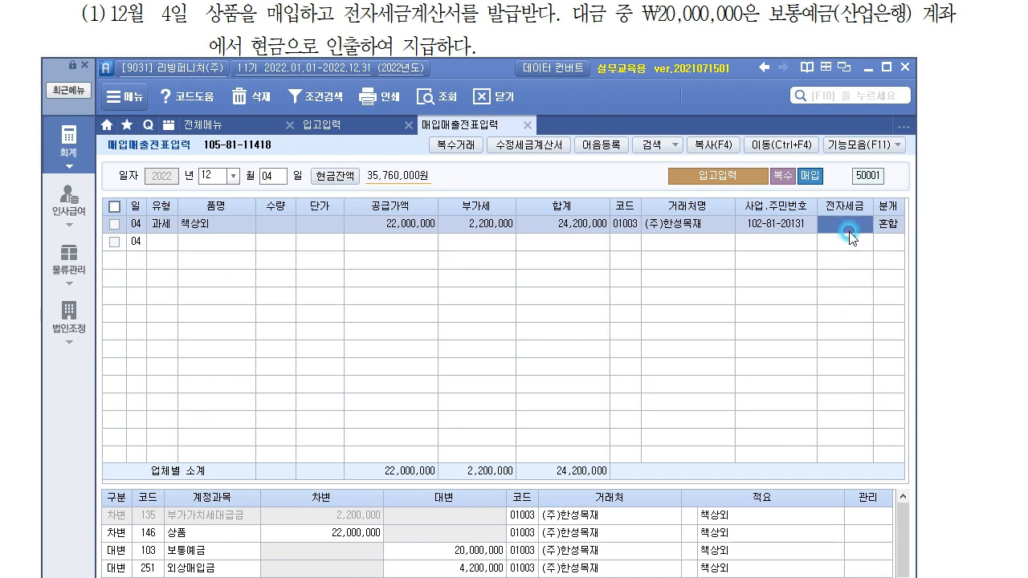
pyautogui.write('1')
pyautogui.press('Return')
# Step: Point out the 01003 partner code on the 20,000,000 보통예금 credit line
pyautogui.moveTo(520, 68); pyautogui.dragTo(498, 68)
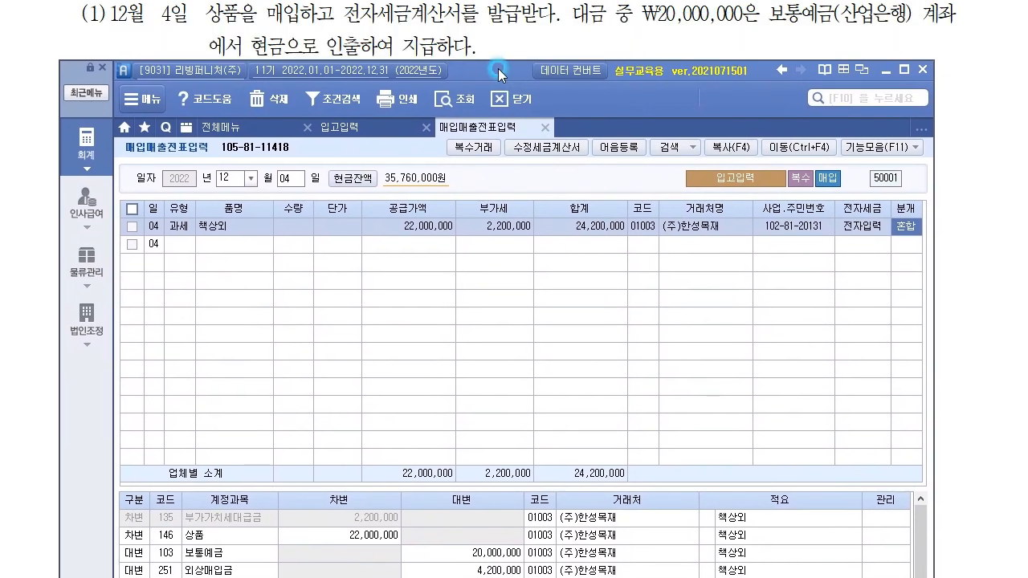
pyautogui.click(458, 554)
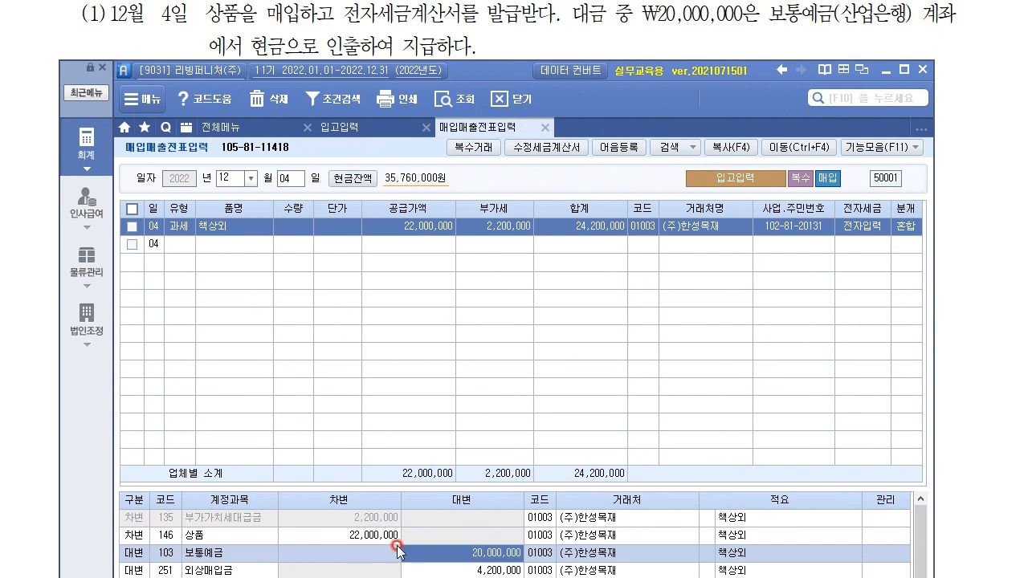
pyautogui.click(542, 552)
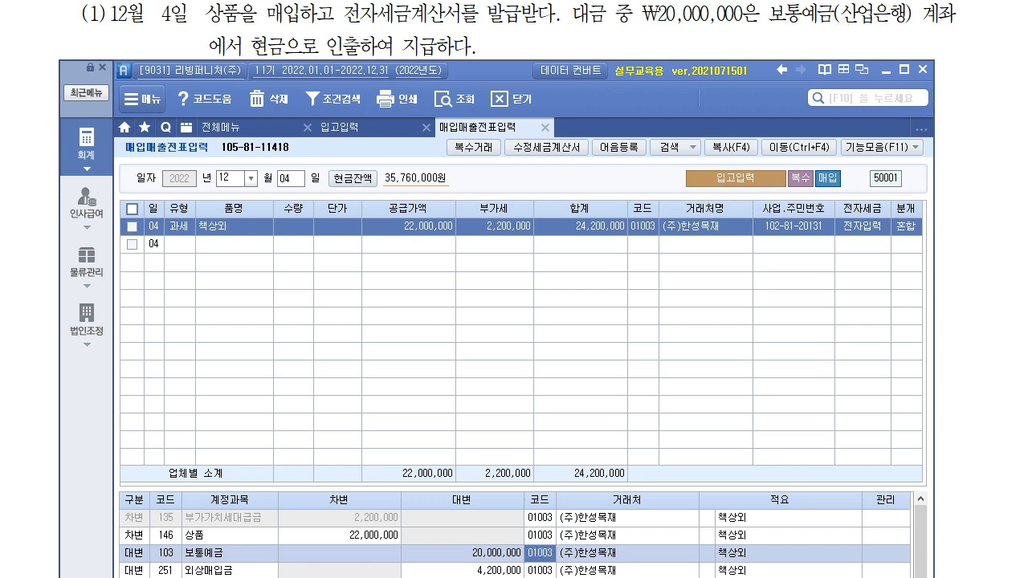
pyautogui.click(638, 231)
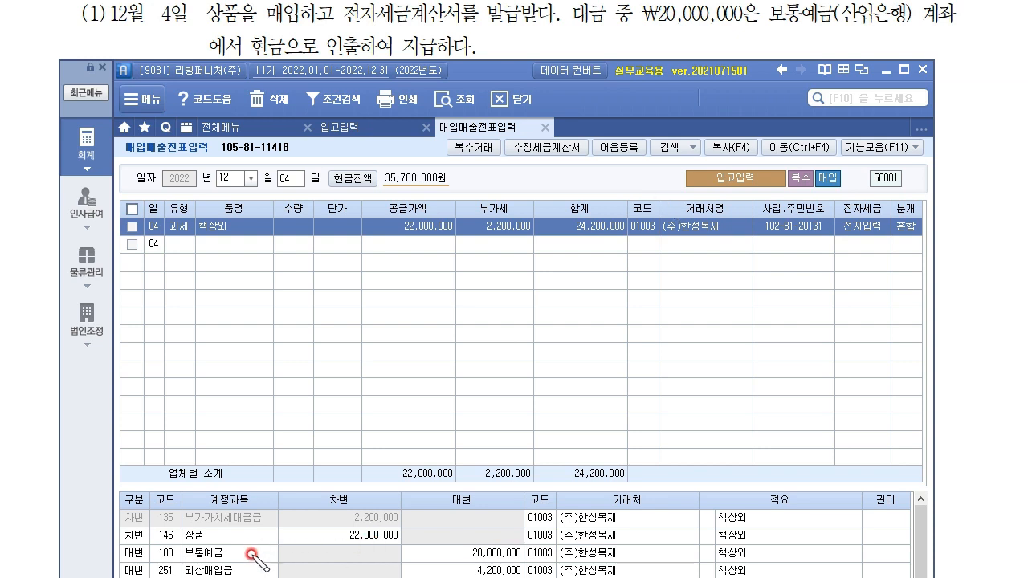
pyautogui.moveTo(251, 554); pyautogui.dragTo(446, 555)
pyautogui.moveTo(554, 562)
pyautogui.mouseDown()
pyautogui.moveTo(523, 558)
pyautogui.moveTo(567, 548)
pyautogui.moveTo(560, 567)
pyautogui.moveTo(710, 454)
pyautogui.moveTo(795, 434)
pyautogui.moveTo(826, 443)
pyautogui.mouseUp()
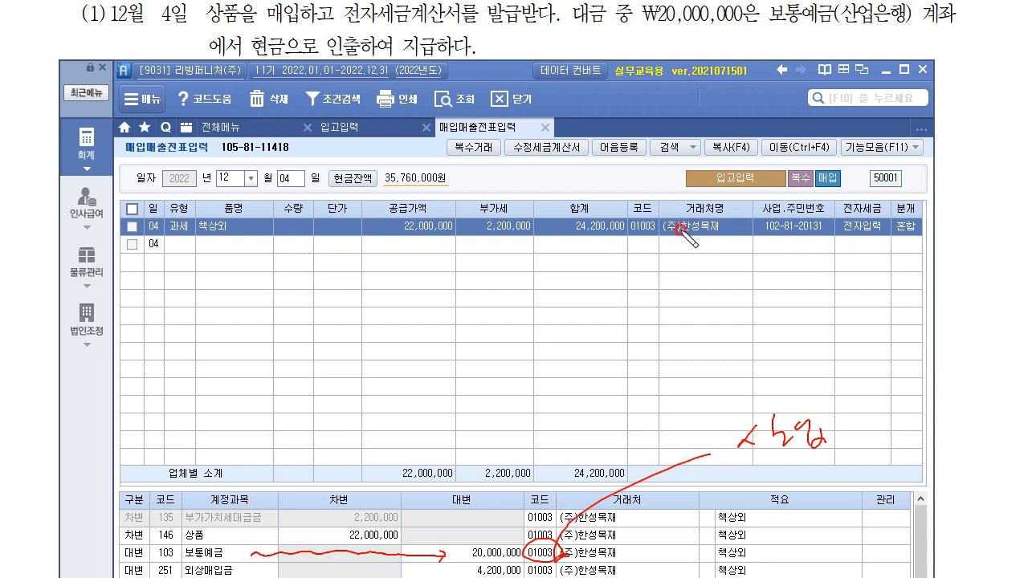
# Step: Search 산업 and set the 보통예금 line's partner to 98000 보통예금(산업은행)
pyautogui.click(536, 553)
pyautogui.press('F2')
pyautogui.write('산업')
pyautogui.press('Return')
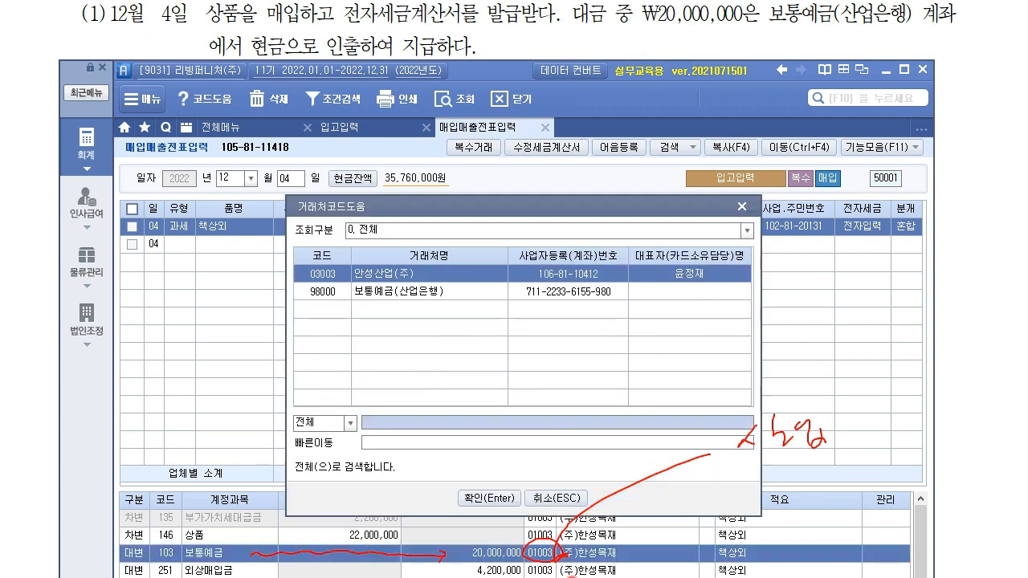
pyautogui.press('Down')
pyautogui.press('Return')
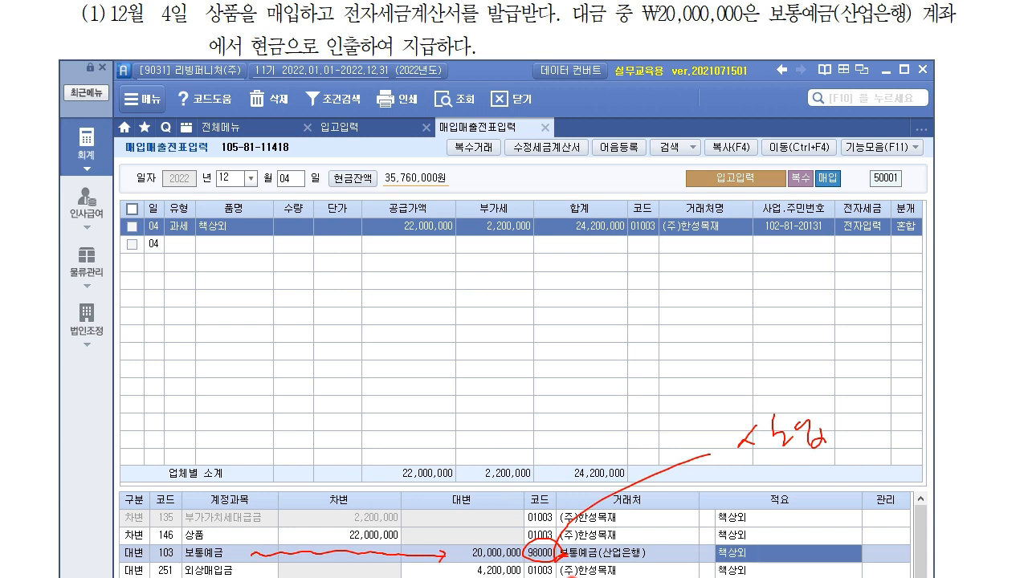
pyautogui.click(579, 570)
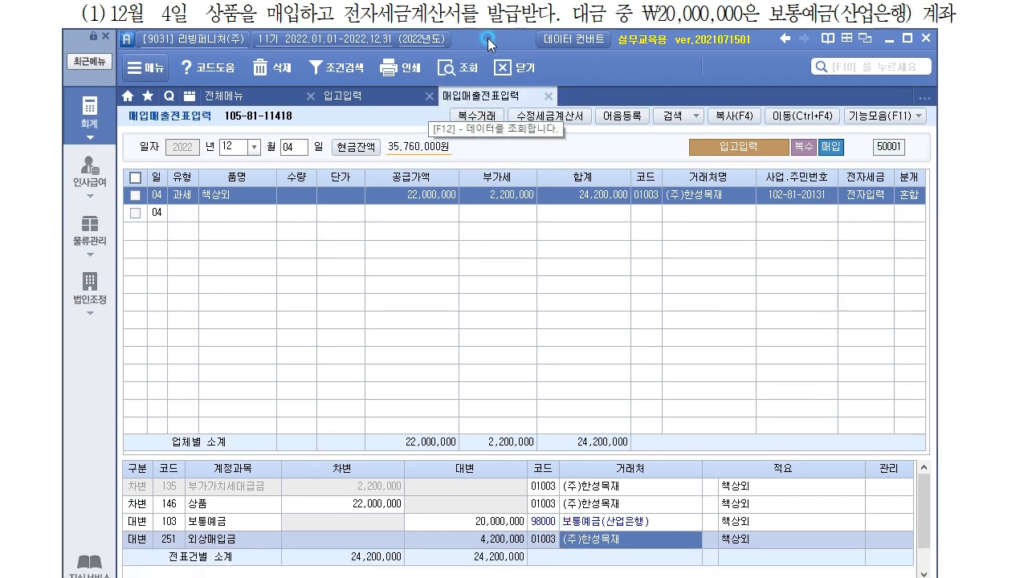
# Step: Scroll the problem document to question (2), the 12월 18일 sale to ㈜모던하우스
pyautogui.click(989, 373)
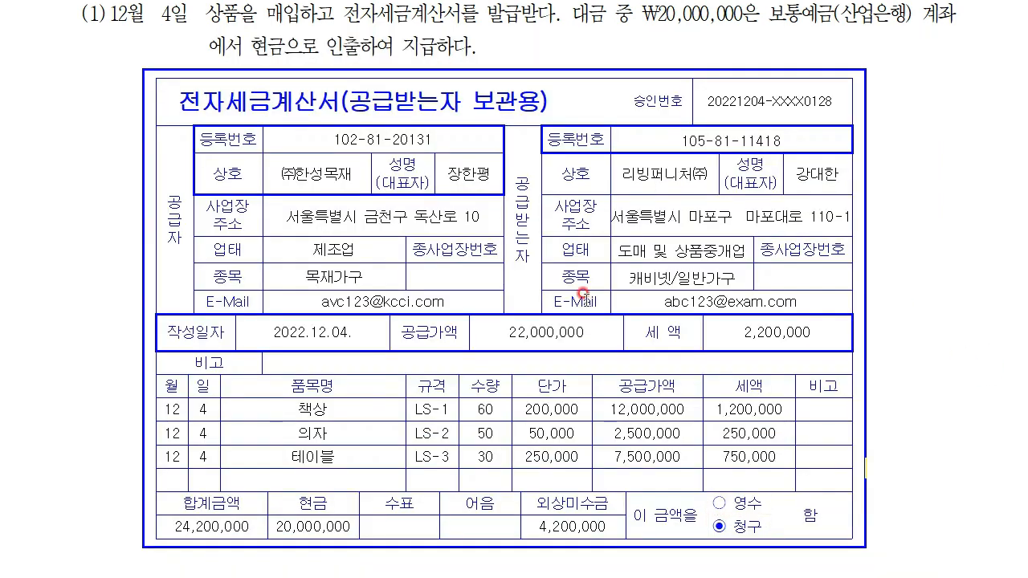
pyautogui.scroll(-10, 450, 225)
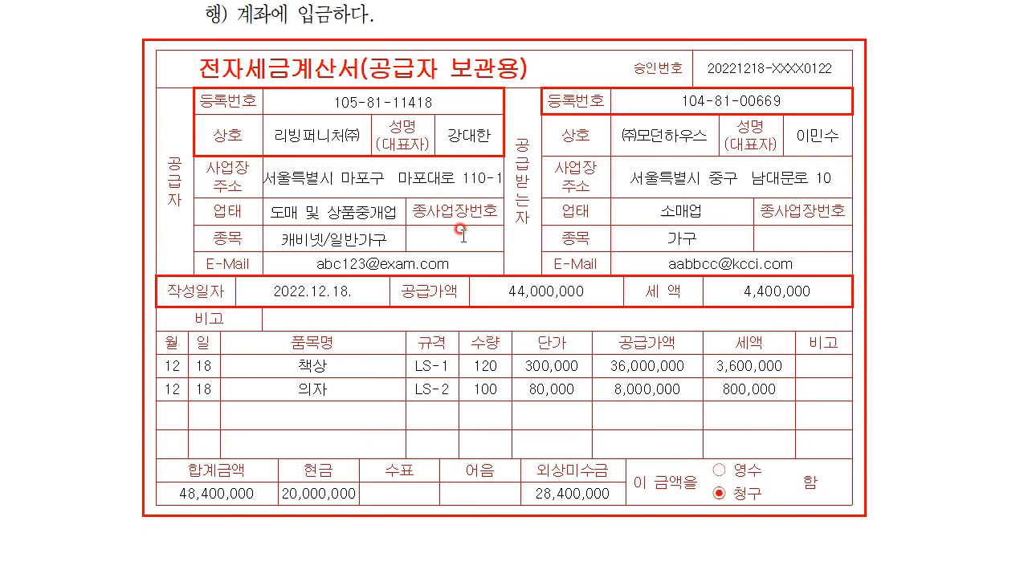
pyautogui.scroll(-2, 453, 213)
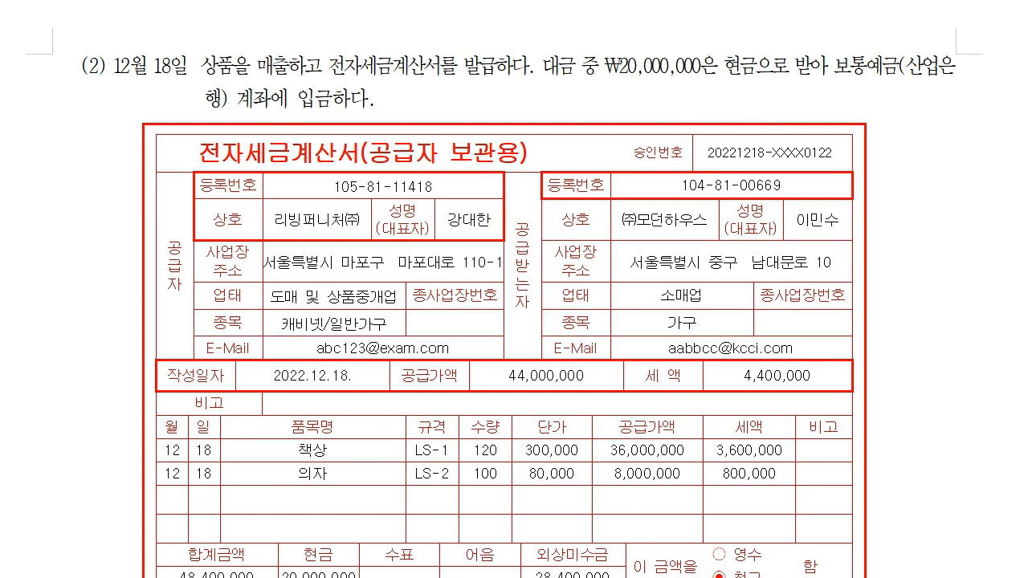
pyautogui.scroll(1, 120, 35)
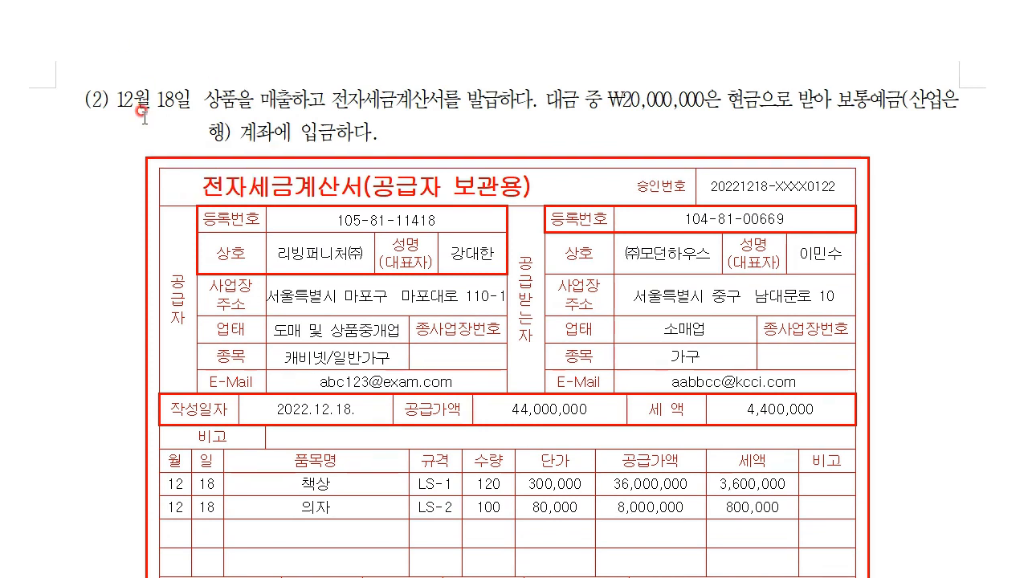
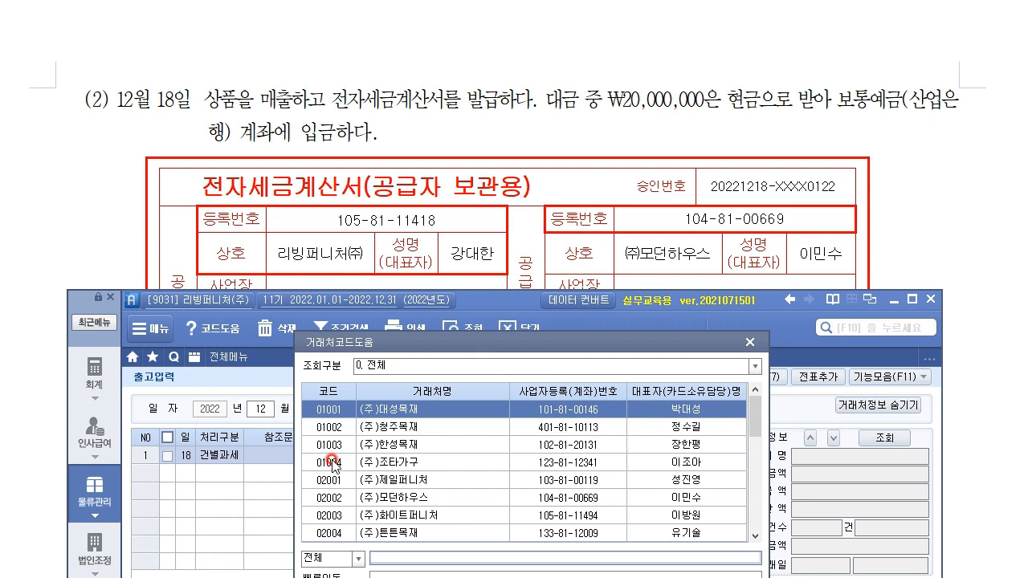
# Step: Insert customer 02002 (주)모던하우스 on the 12/18 건별과세 shipment row
pyautogui.press('Return')
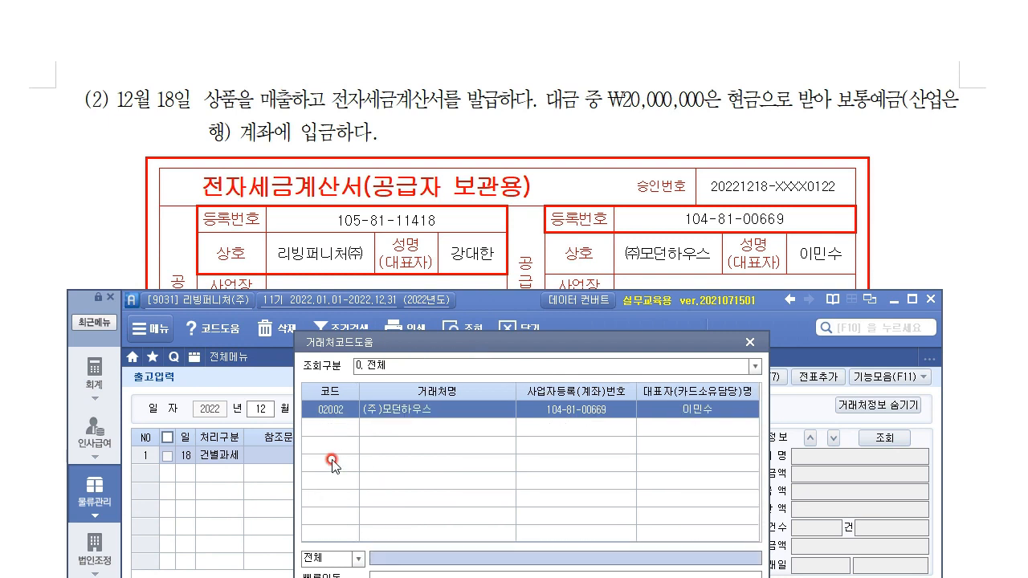
pyautogui.press('Return')
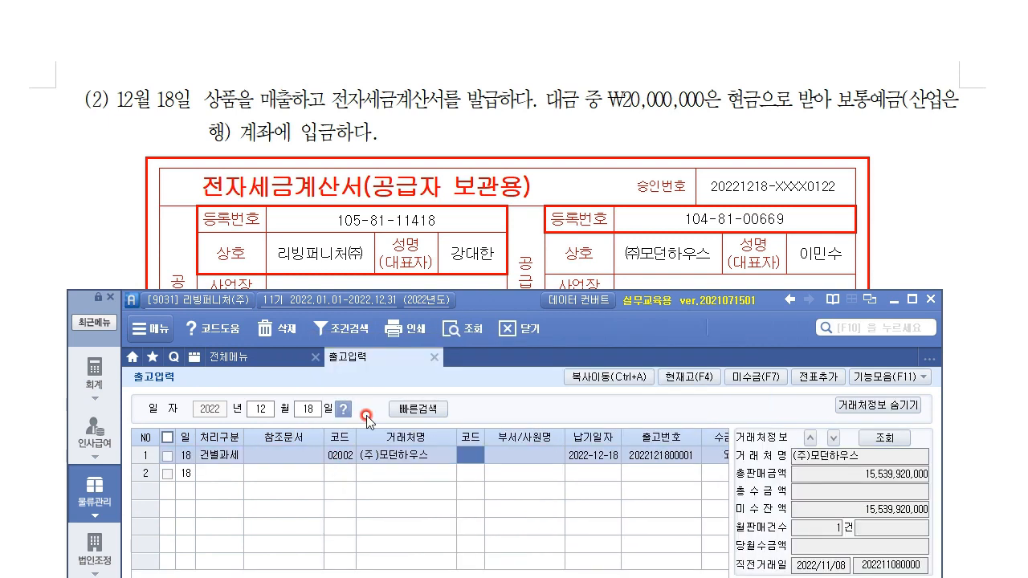
pyautogui.press('Return')
pyautogui.press('Return')
pyautogui.press('Return')
pyautogui.press('Return')
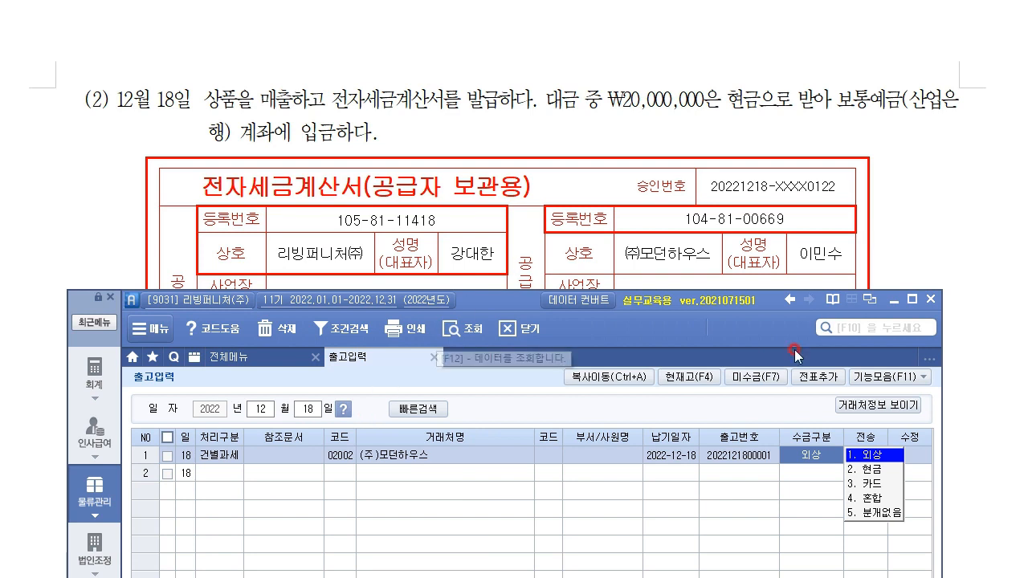
# Step: Set the collection type to 4.혼합 and check the invoice's item list
pyautogui.click(875, 497)
pyautogui.click(959, 233)
pyautogui.scroll(-2, 634, 429)
pyautogui.scroll(3, 634, 429)
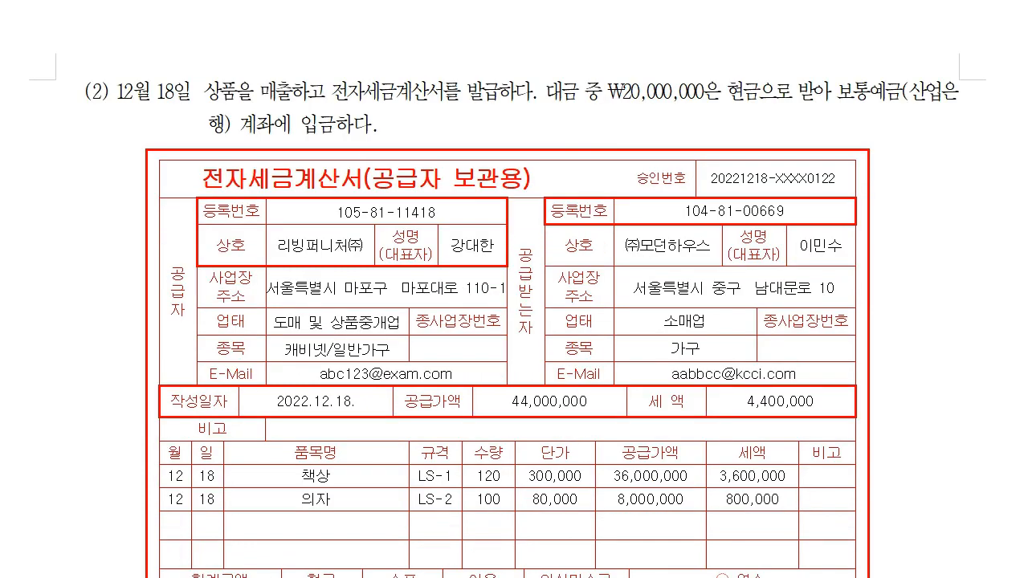
pyautogui.hotkey('alt', 'Tab')
pyautogui.moveTo(540, 301); pyautogui.dragTo(555, 0)
# Step: Add 상품 item 3001 책상, quantity 120 at 300,000
pyautogui.click(265, 185)
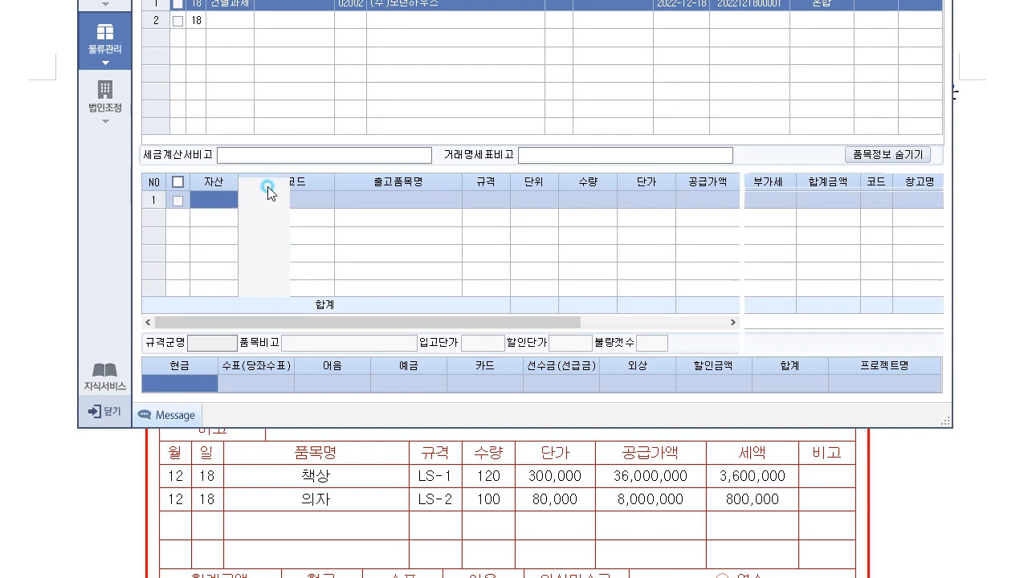
pyautogui.click(284, 217)
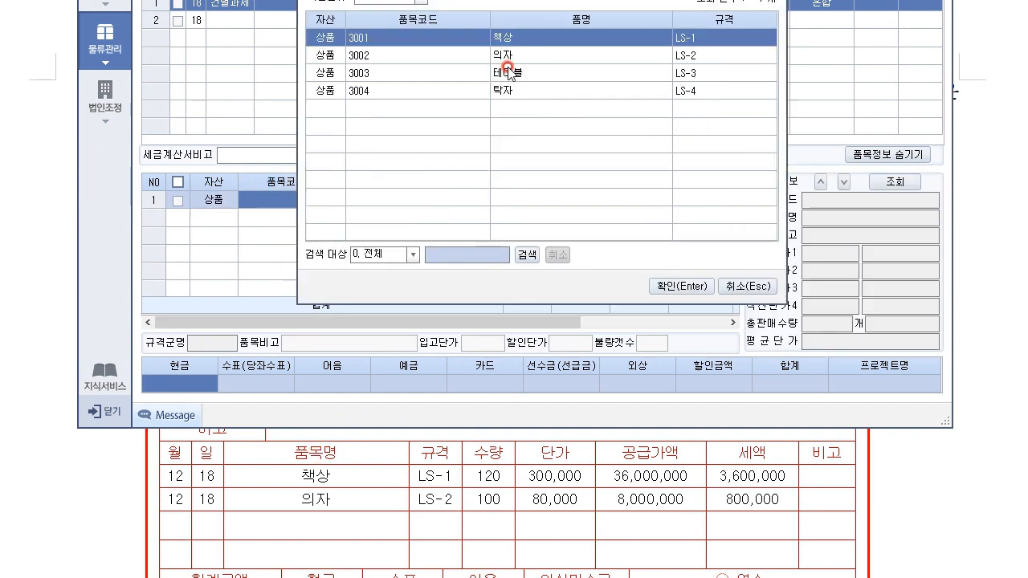
pyautogui.click(686, 286)
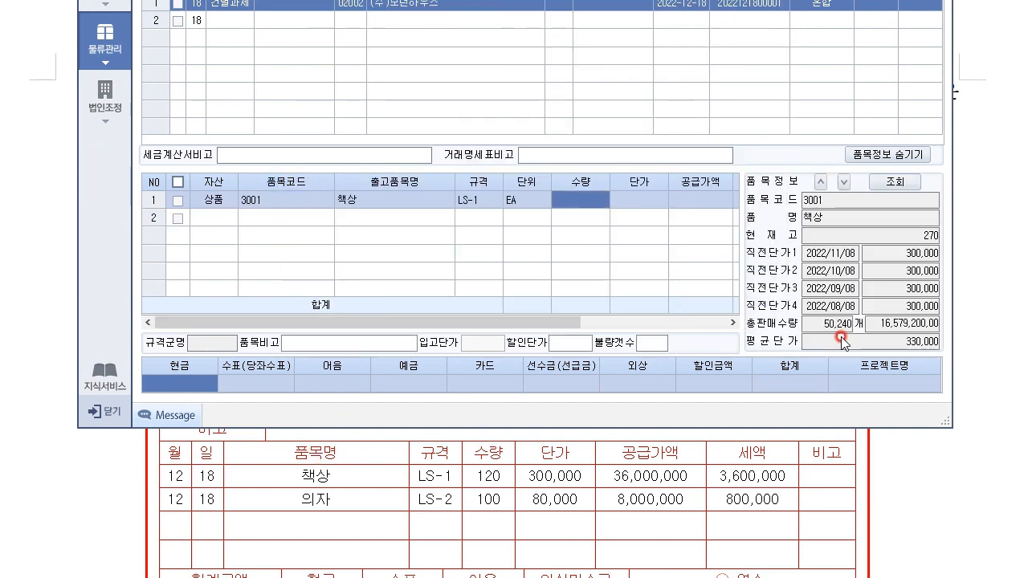
pyautogui.write('120')
pyautogui.press('Return')
pyautogui.write('3')
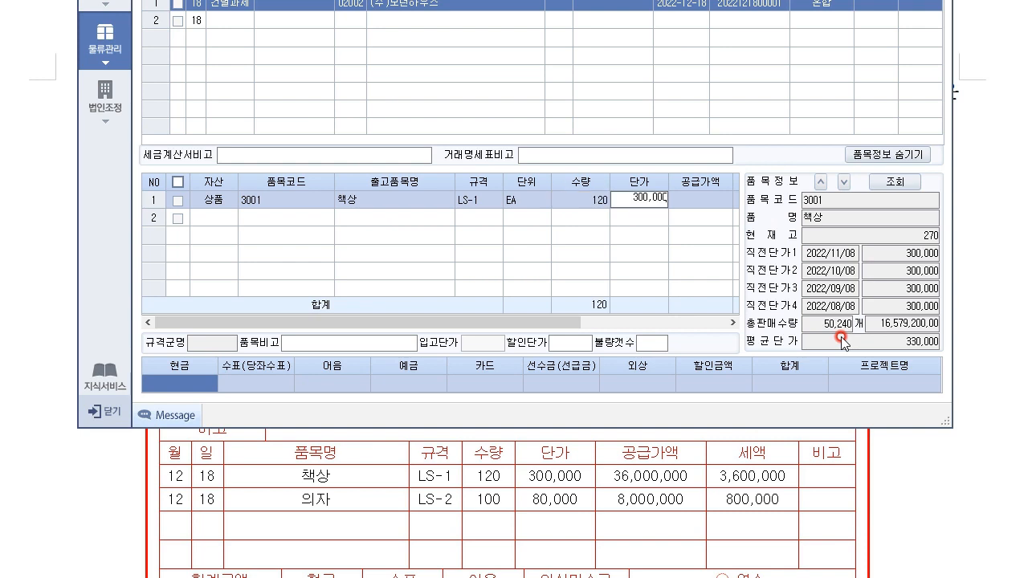
pyautogui.write('00,000')
pyautogui.press('Return')
# Step: Add item 3002 의자, quantity 100 at 80,000, bringing the total to 48,400,000
pyautogui.press('Return')
pyautogui.press('Return')
pyautogui.press('Return')
pyautogui.press('Return')
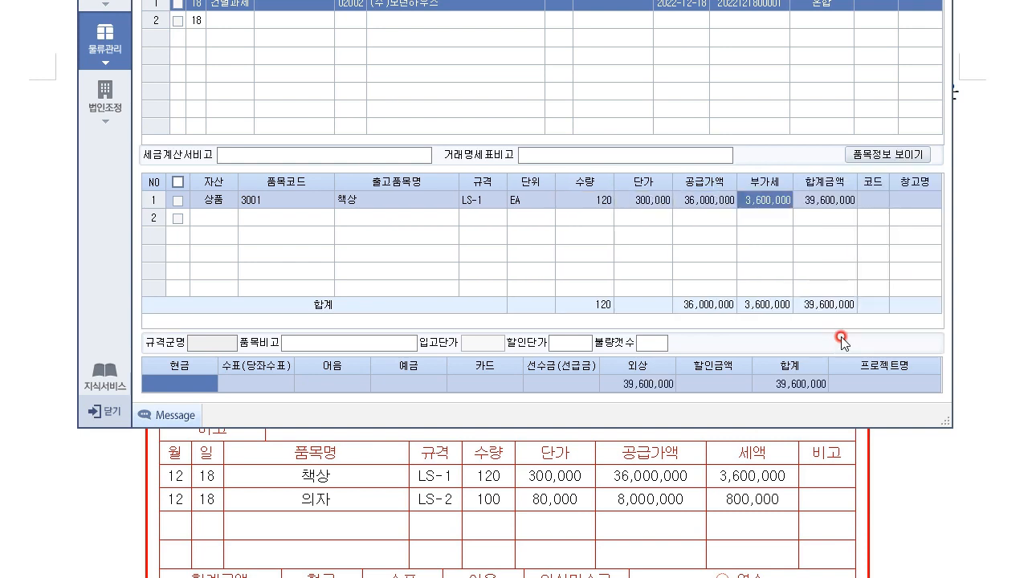
pyautogui.press('Return')
pyautogui.press('Return')
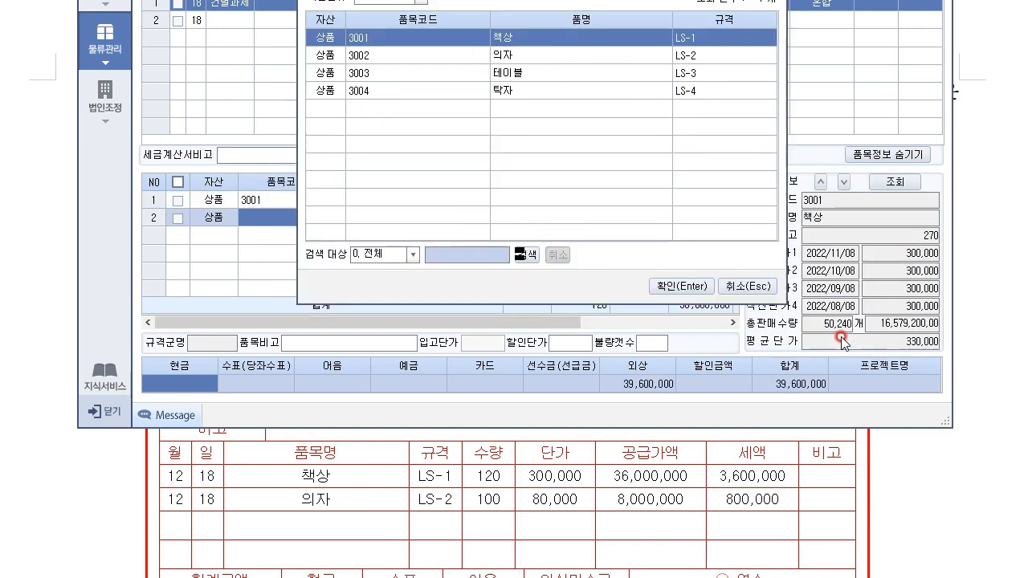
pyautogui.press('Down')
pyautogui.press('Return')
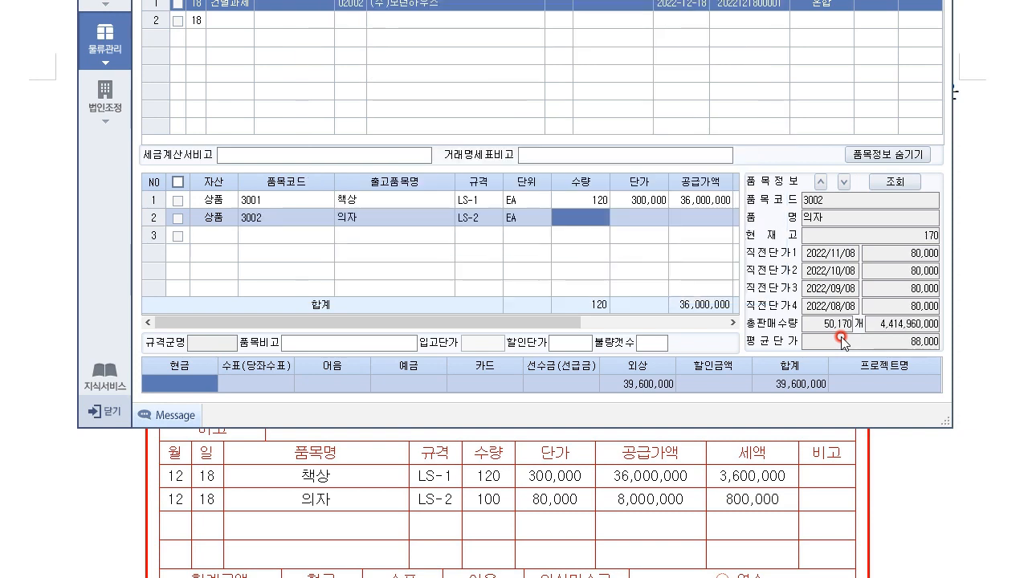
pyautogui.write('100')
pyautogui.press('Return')
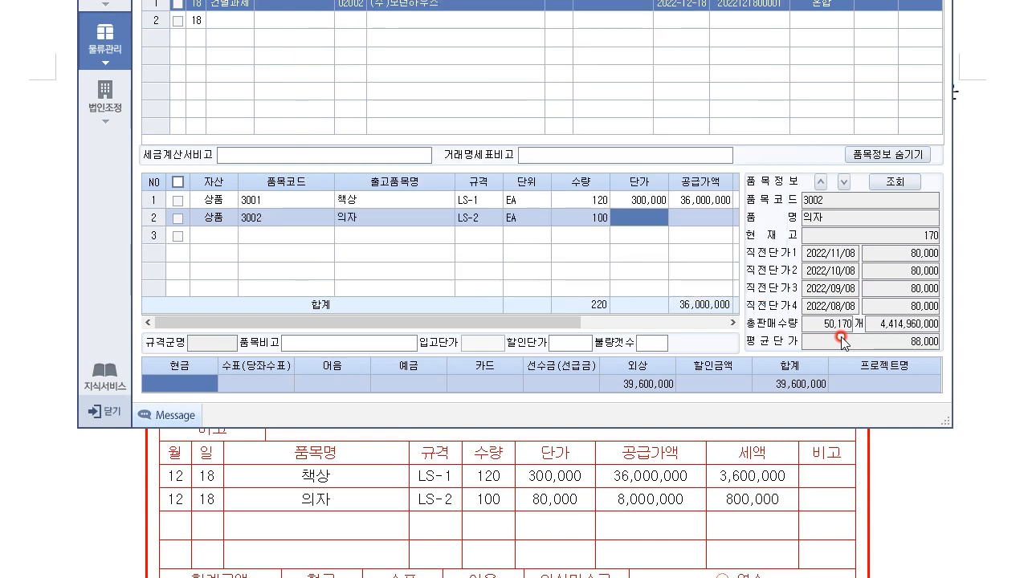
pyautogui.write('80,000')
pyautogui.press('Return')
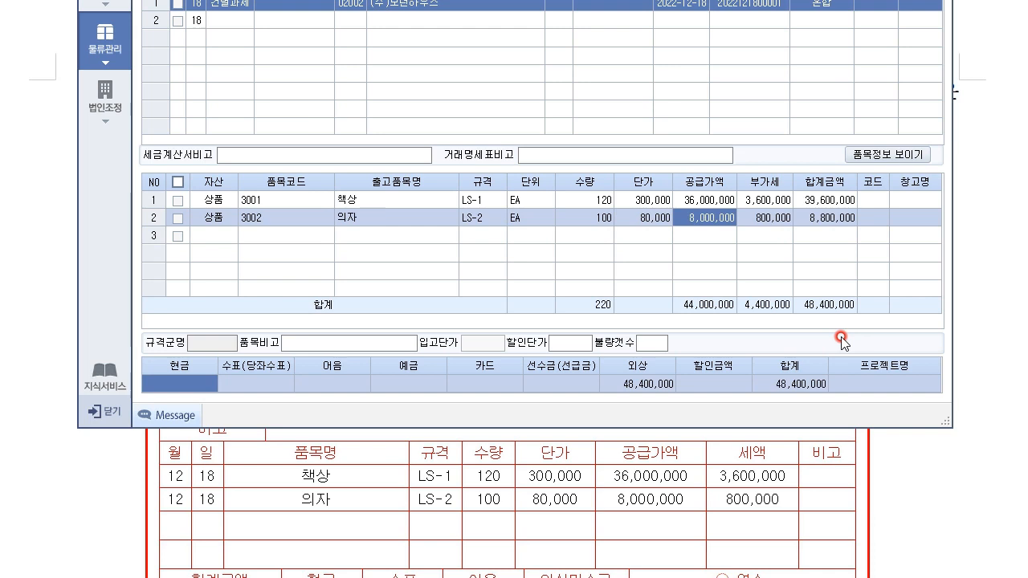
pyautogui.press('Return')
pyautogui.press('Return')
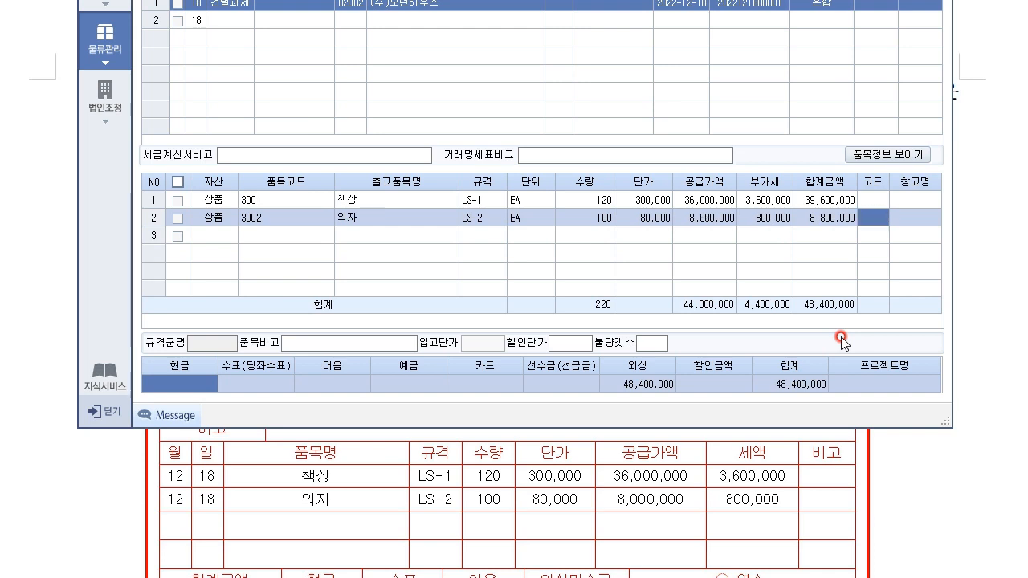
pyautogui.press('Return')
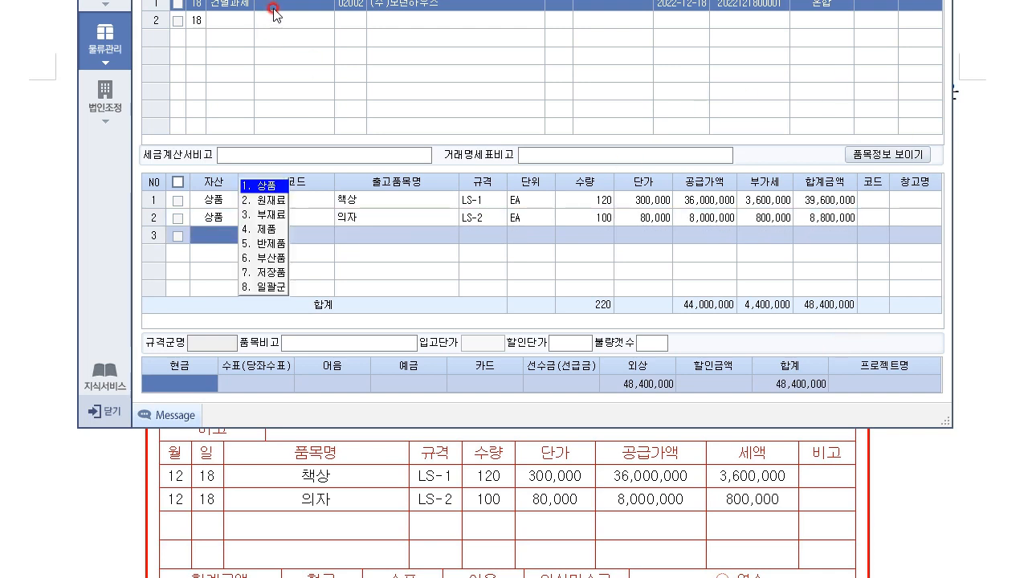
# Step: Review the exam invoice's payment terms for the 12/18 sale
pyautogui.click(281, 214)
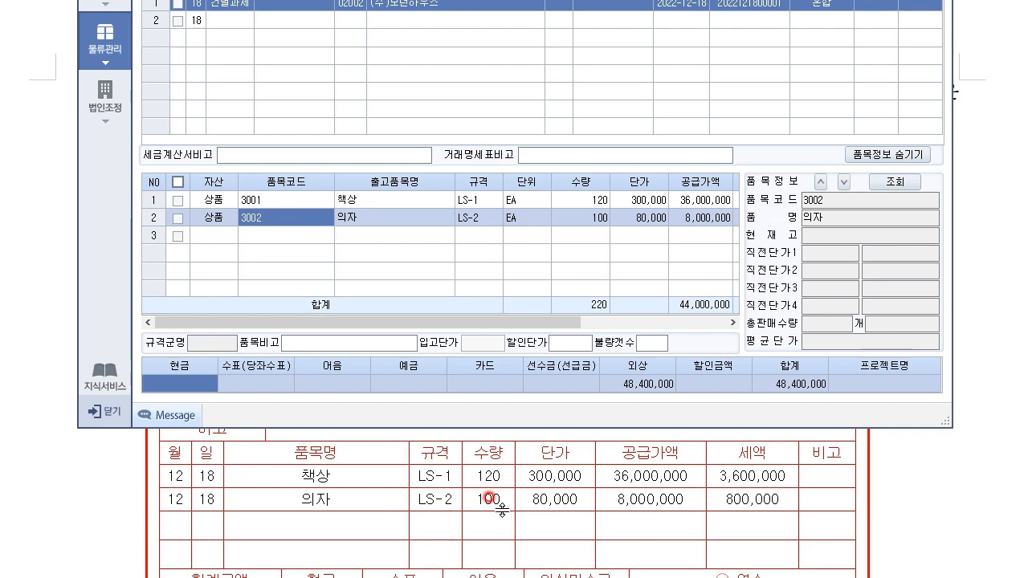
pyautogui.click(929, 491)
pyautogui.scroll(3, 585, 550)
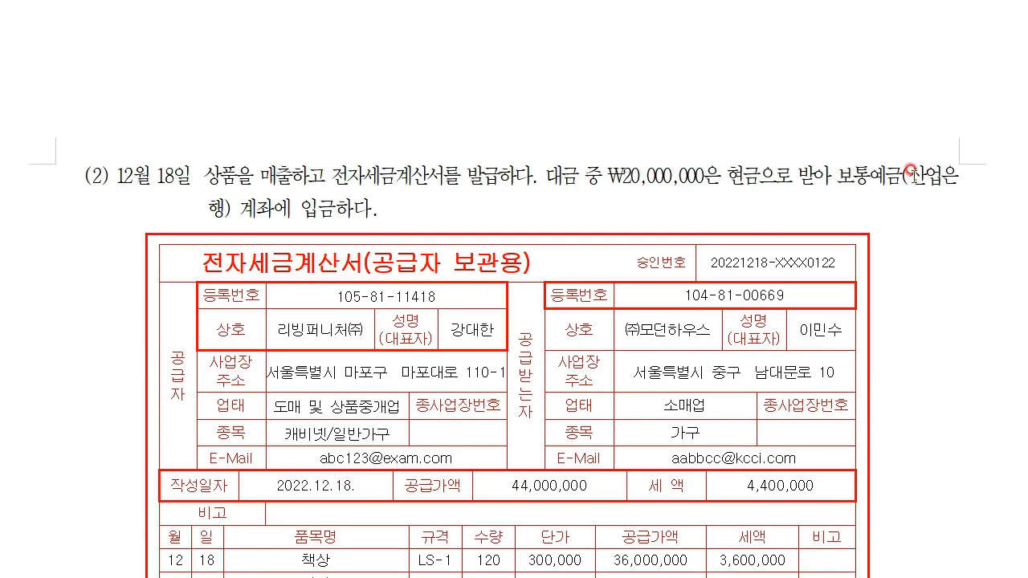
pyautogui.scroll(-3, 495, 314)
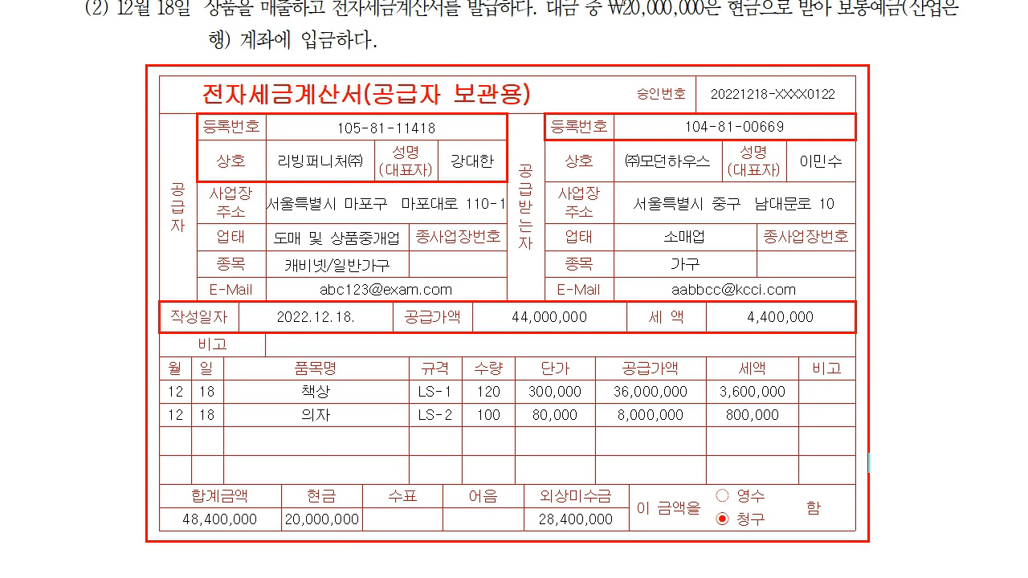
pyautogui.hotkey('alt', 'Tab')
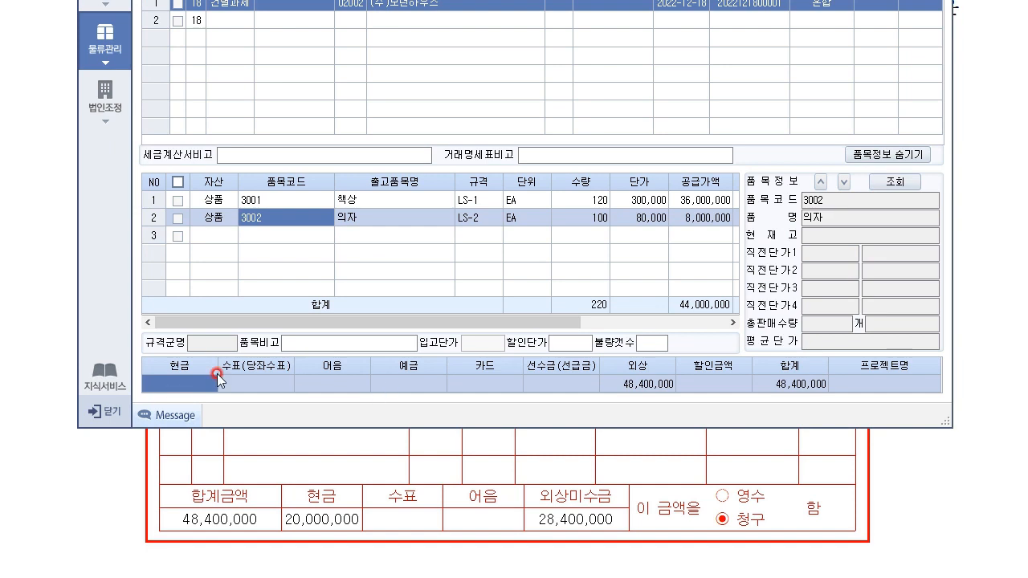
# Step: Enter 20,000,000 as 예금, leaving 28,400,000 외상 against the 48,400,000 total
pyautogui.click(422, 387)
pyautogui.click(173, 387)
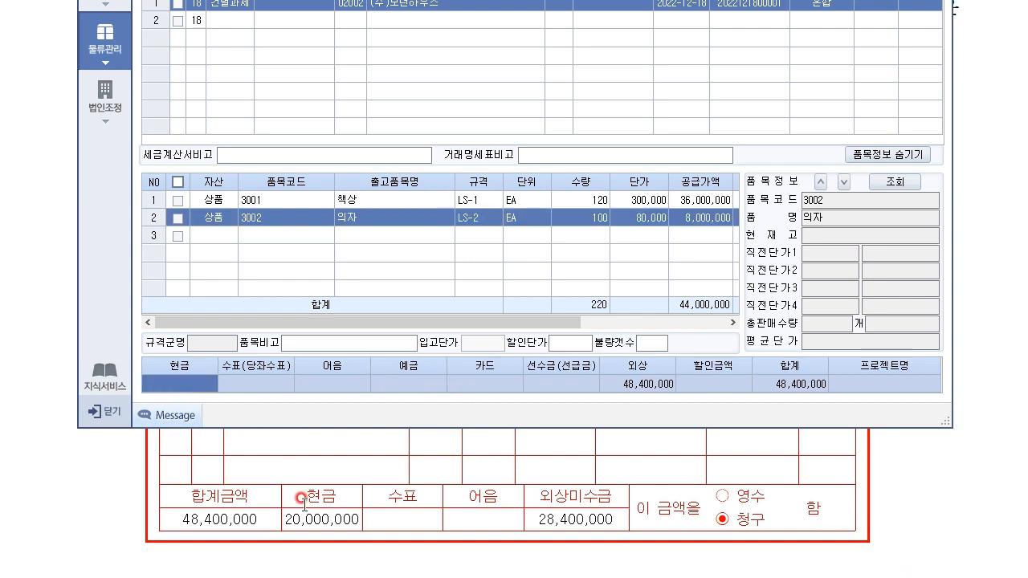
pyautogui.click(392, 384)
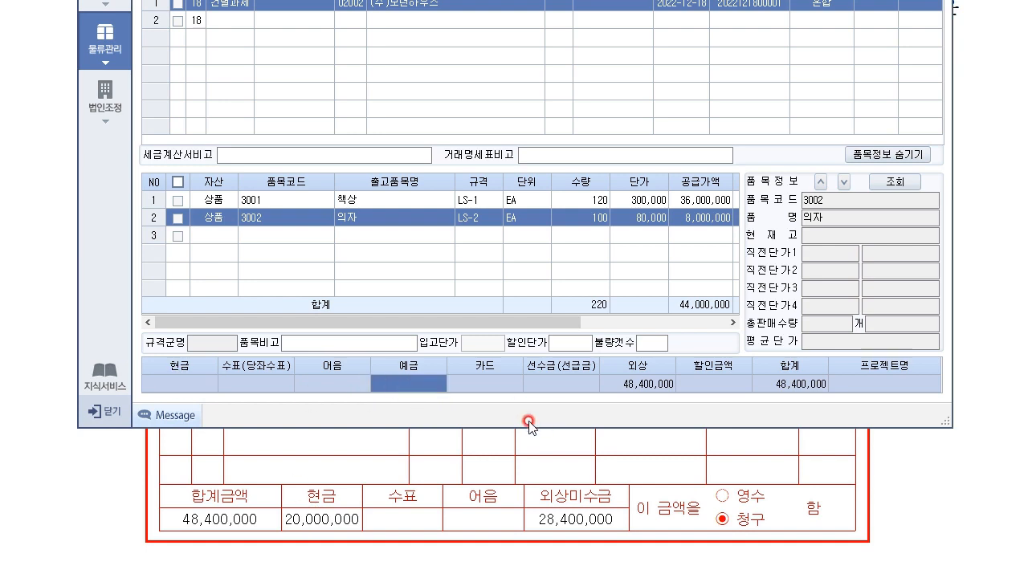
pyautogui.write('20,000,000')
pyautogui.press('Return')
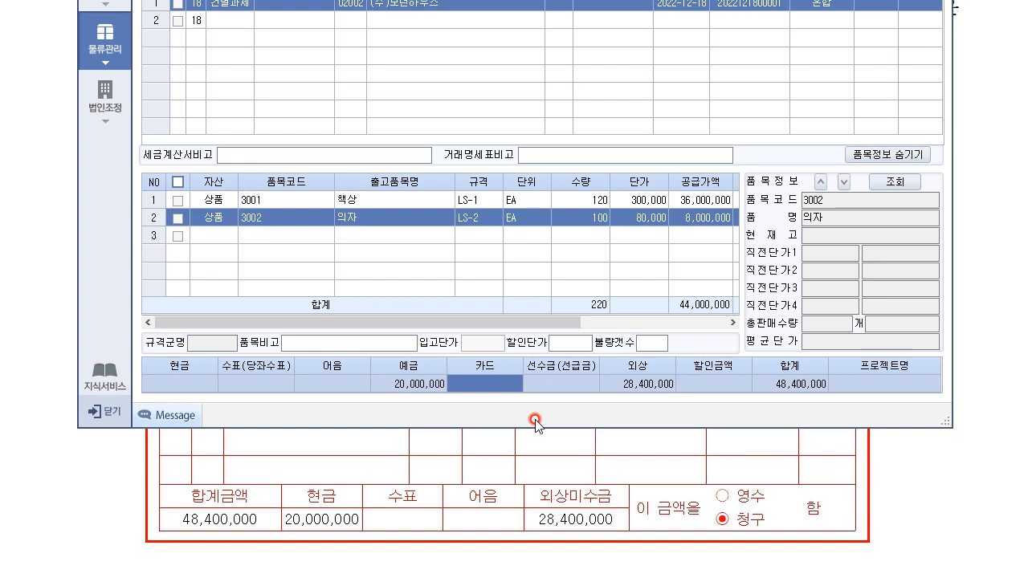
pyautogui.press('Return')
pyautogui.press('Return')
pyautogui.press('Return')
pyautogui.press('Return')
pyautogui.click(797, 386)
pyautogui.click(230, 20)
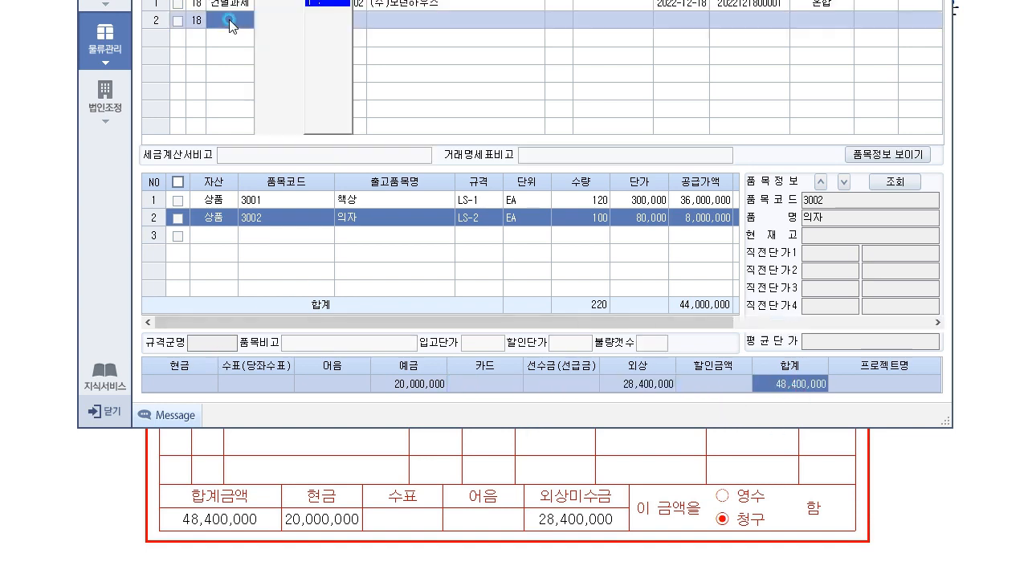
pyautogui.click(236, 6)
pyautogui.click(398, 387)
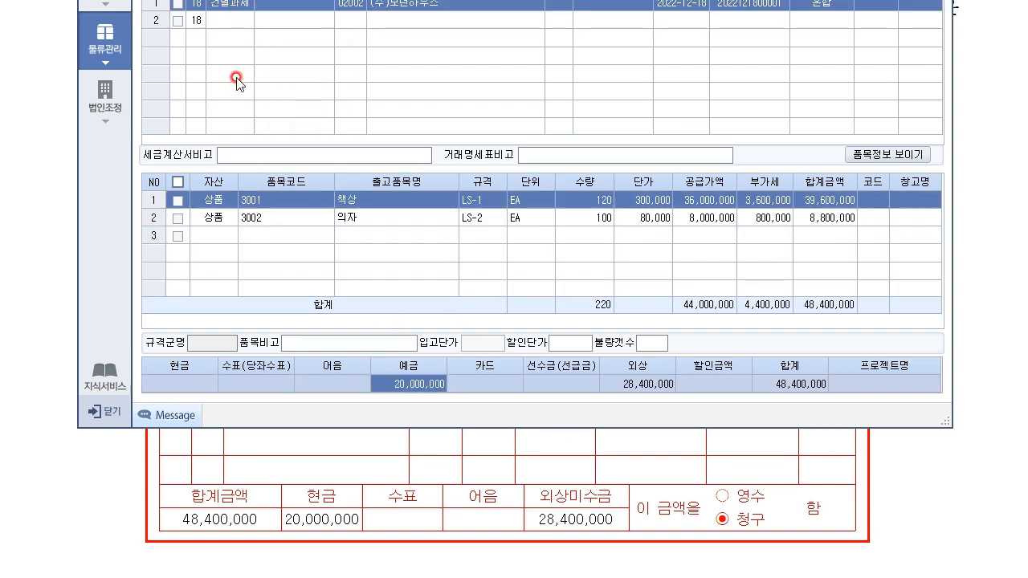
pyautogui.click(241, 26)
pyautogui.click(232, 5)
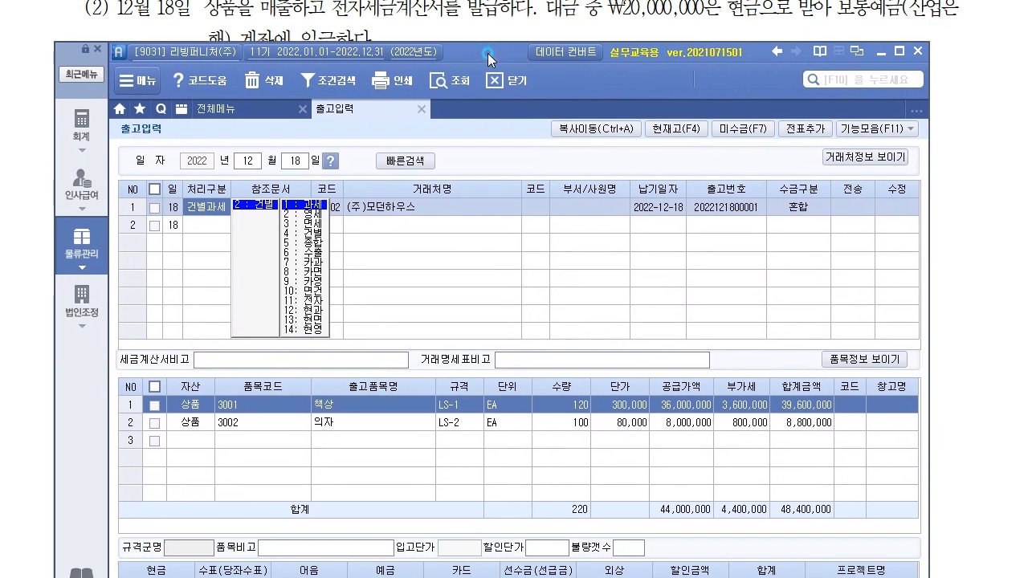
# Step: Transfer the 12/18 sale to purchase-sales voucher entry as an accounting voucher
pyautogui.click(800, 124)
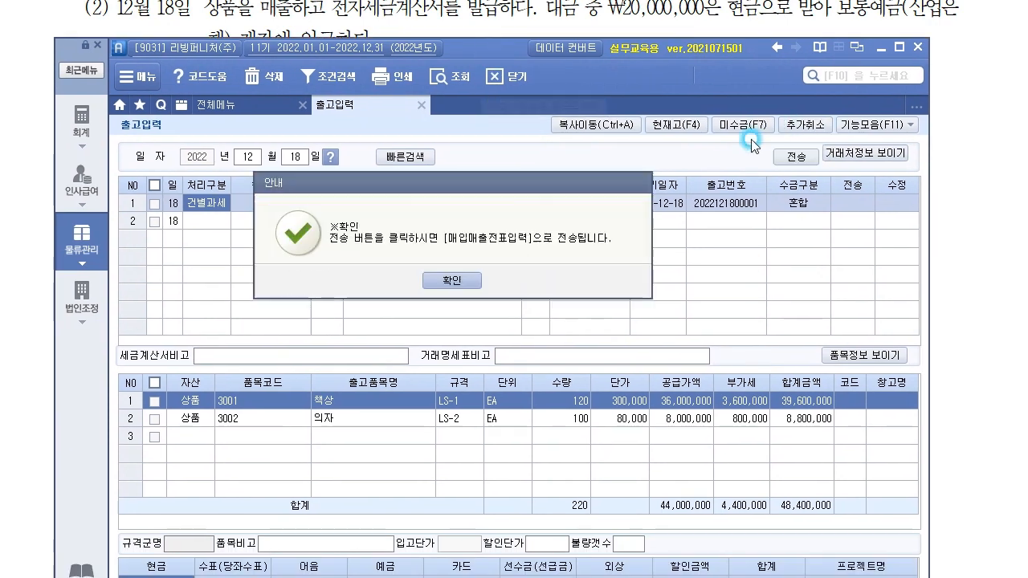
pyautogui.click(440, 281)
pyautogui.click(794, 156)
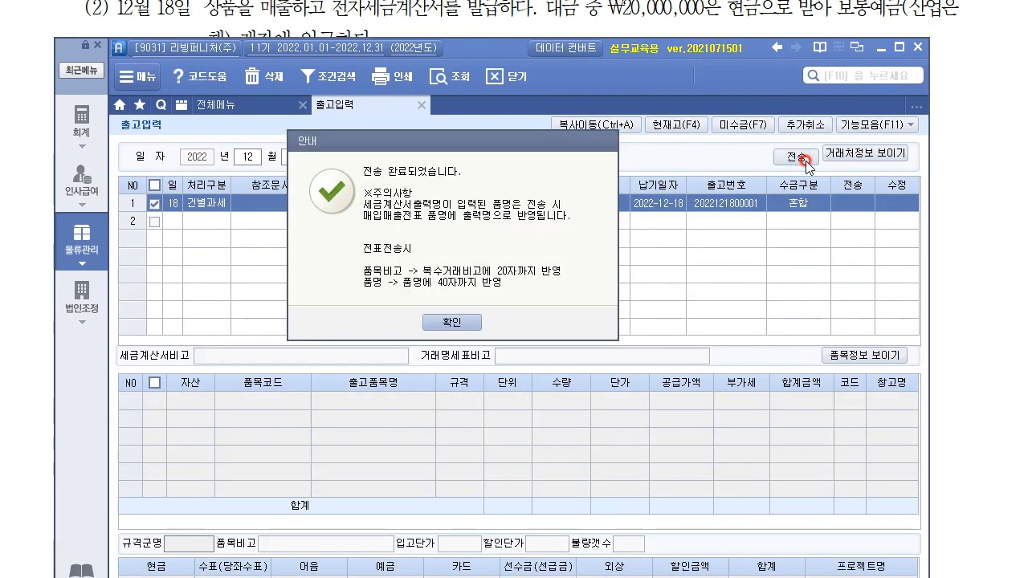
pyautogui.click(452, 322)
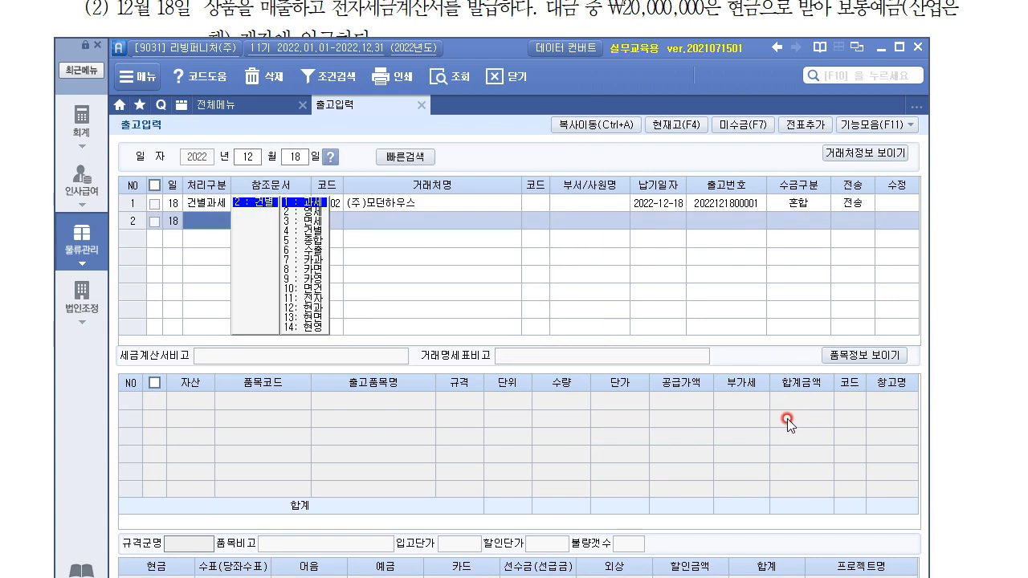
# Step: In 매입매출전표입력, mark the sale's 전자세금 field as 1 (electronic invoice)
pyautogui.click(236, 104)
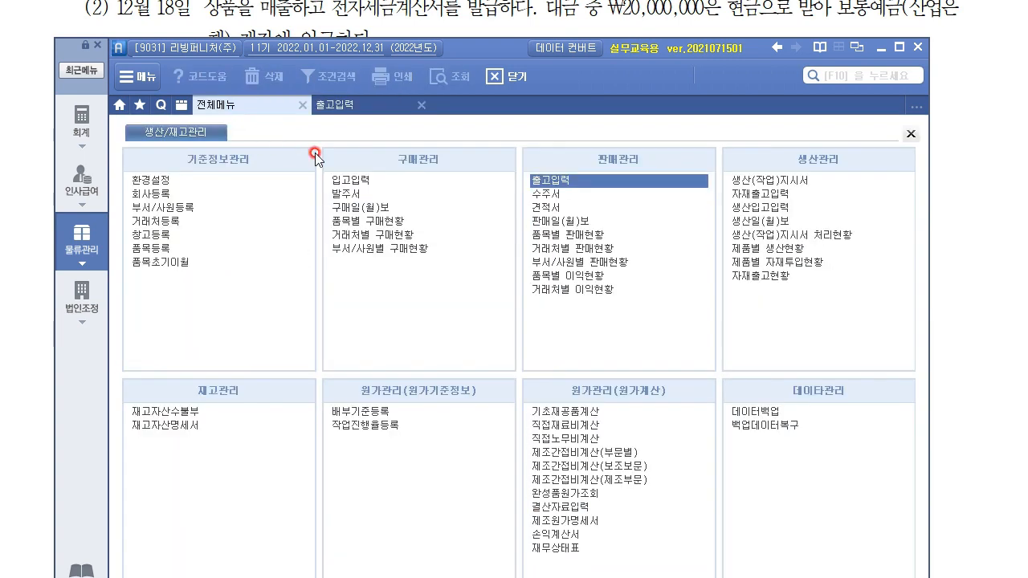
pyautogui.click(81, 122)
pyautogui.click(359, 195)
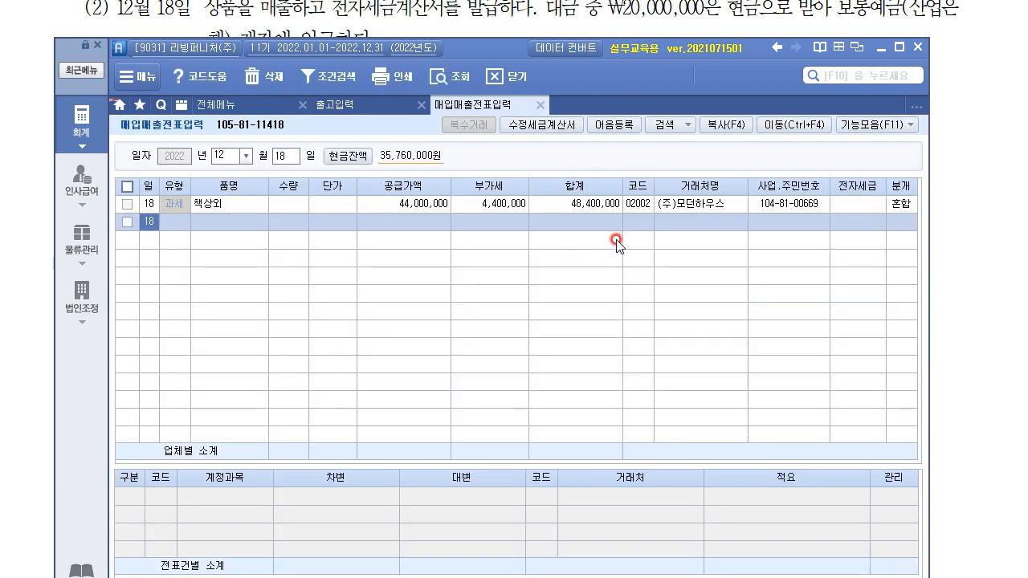
pyautogui.click(855, 208)
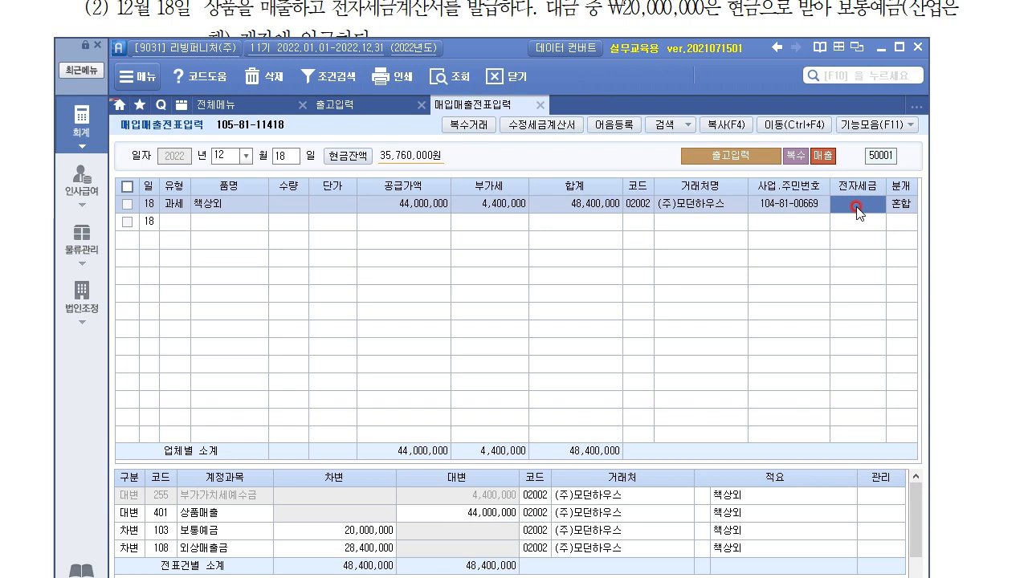
pyautogui.write('1')
pyautogui.press('Return')
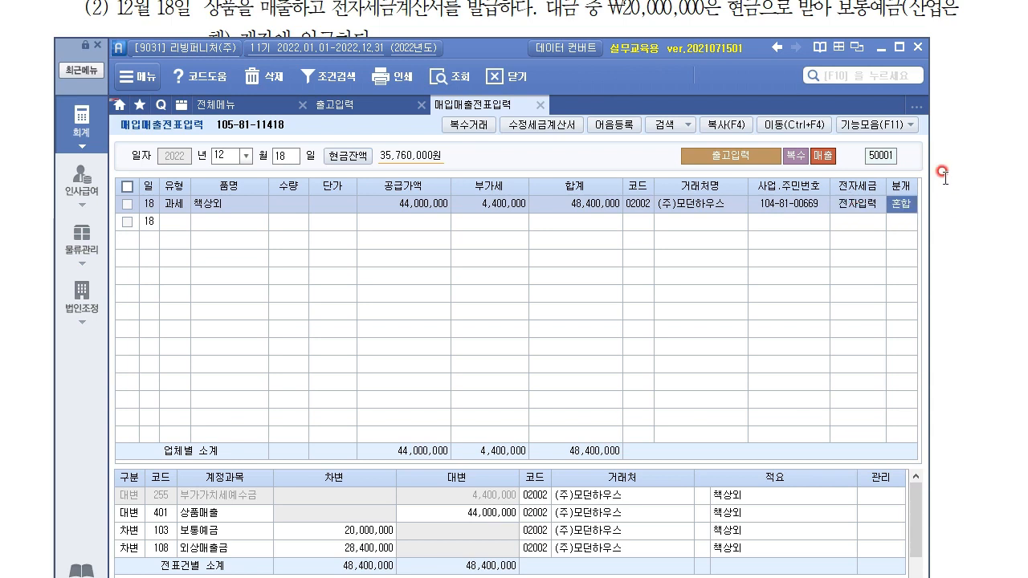
# Step: Set the 보통예금 line's partner to 98000 보통예금(산업은행) via a 산 search
pyautogui.moveTo(484, 47); pyautogui.dragTo(477, 0)
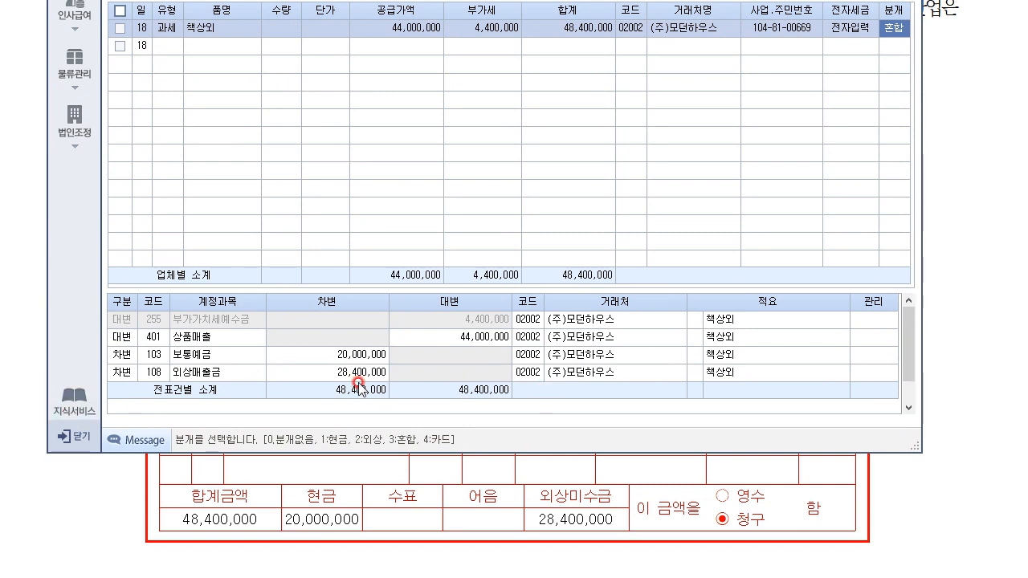
pyautogui.click(528, 354)
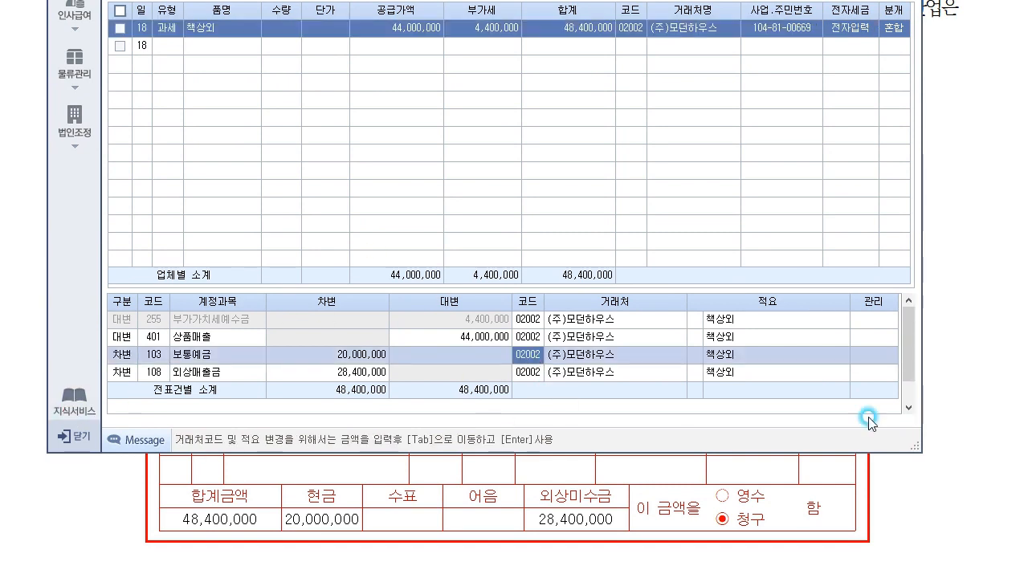
pyautogui.click(987, 227)
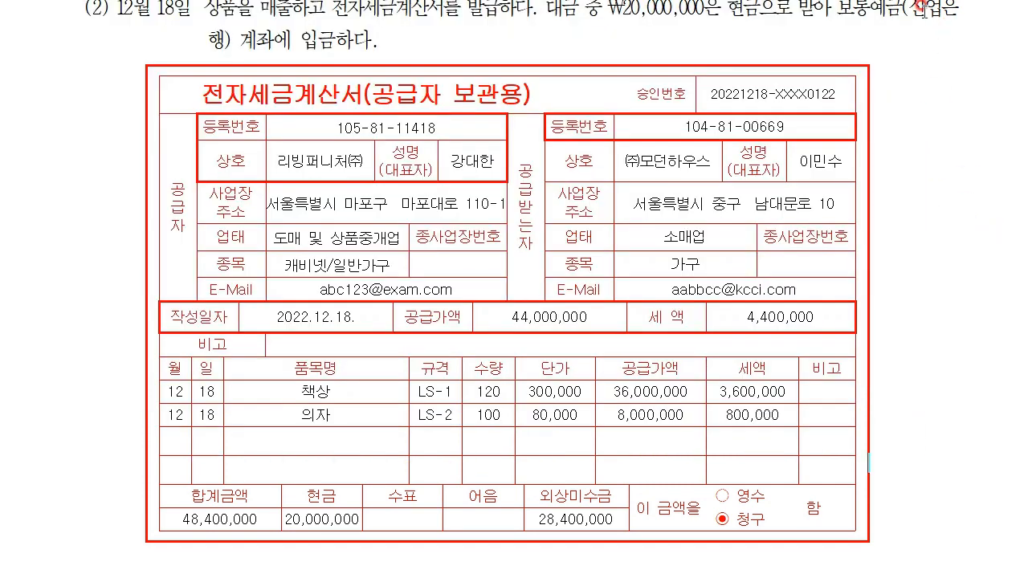
pyautogui.hotkey('alt', 'Tab')
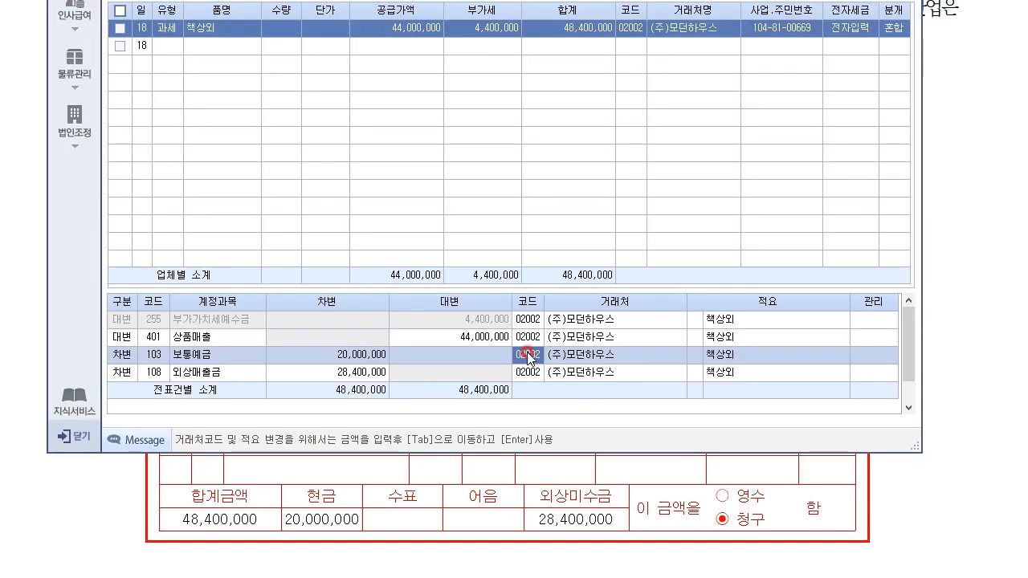
pyautogui.press('F2')
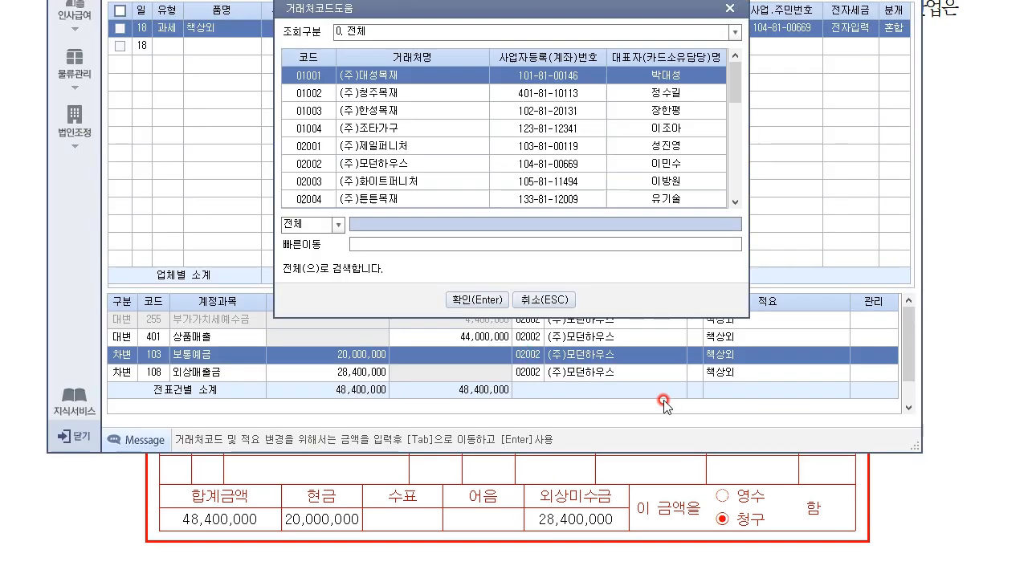
pyautogui.write('산')
pyautogui.press('Return')
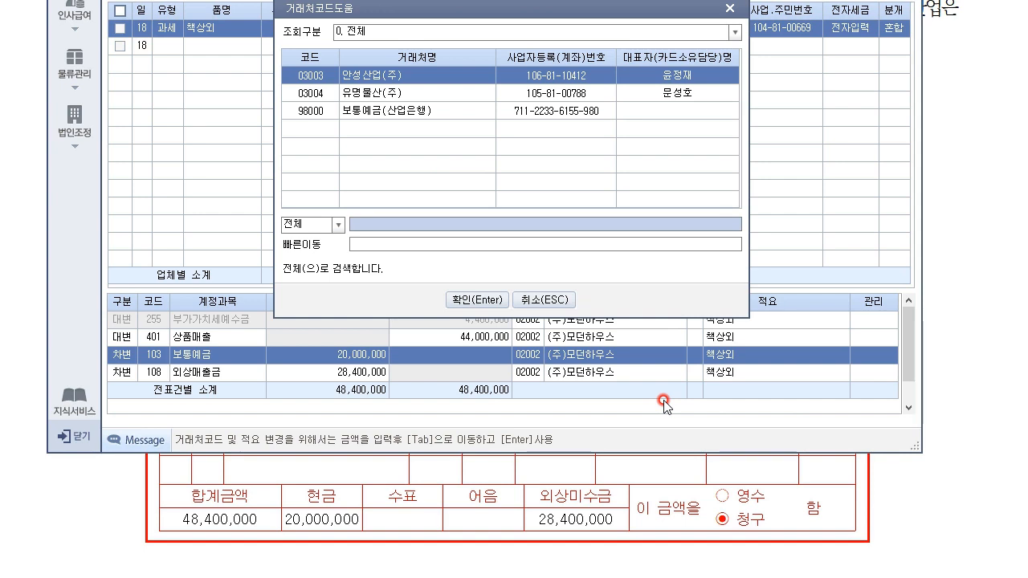
pyautogui.press('Down')
pyautogui.press('Down')
pyautogui.press('Return')
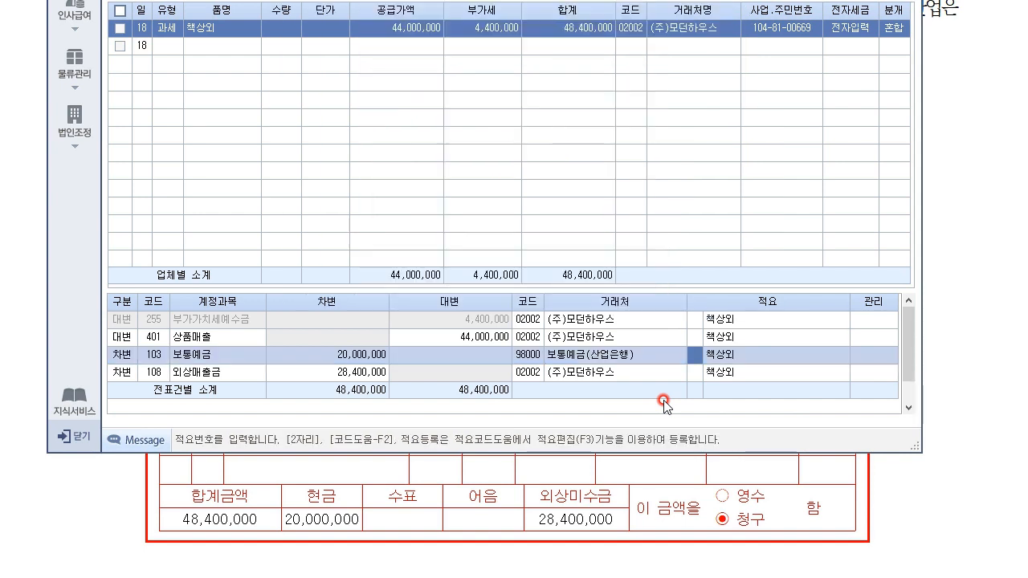
pyautogui.click(659, 371)
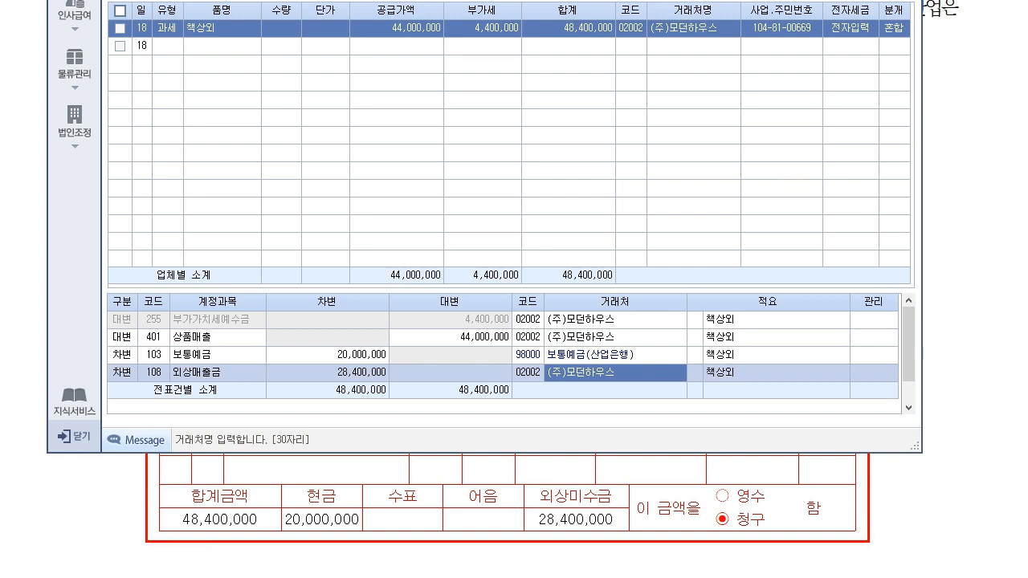
pyautogui.moveTo(491, 0); pyautogui.dragTo(485, 17)
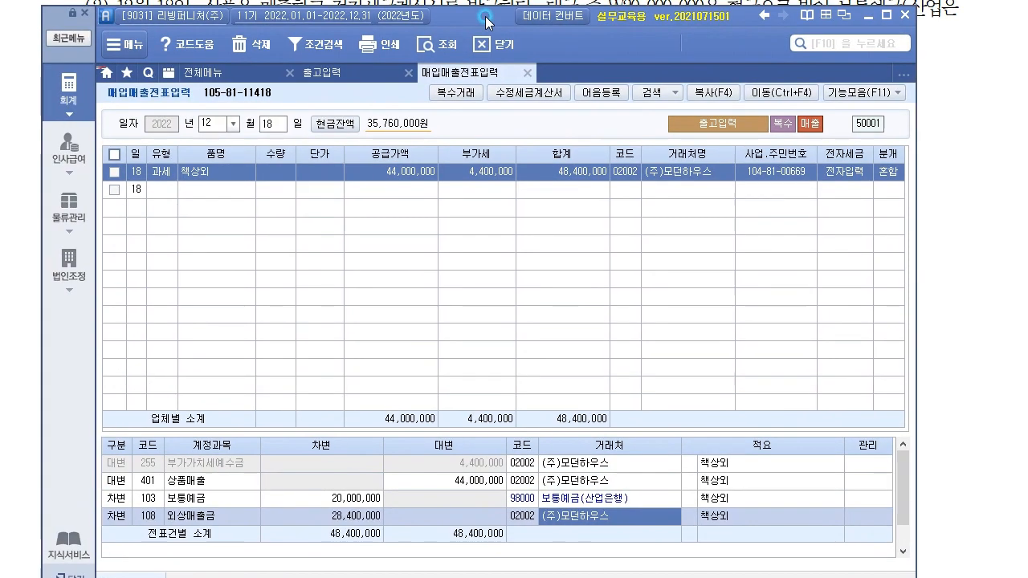
# Step: Scroll to question (3) and underline 현금영수증을, 유니폼을 and 구입하고, noting 매입
pyautogui.click(996, 365)
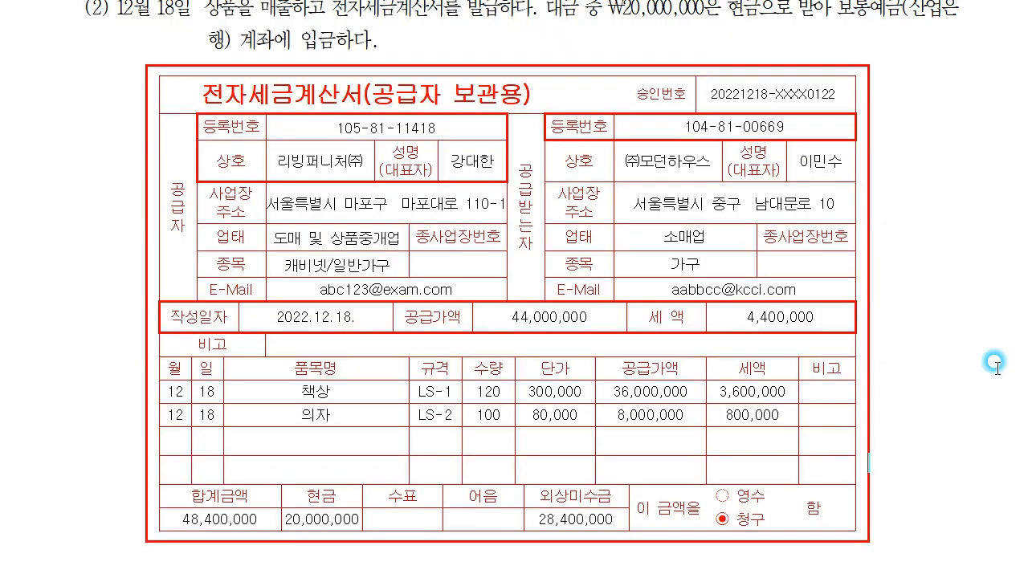
pyautogui.scroll(-10, 984, 329)
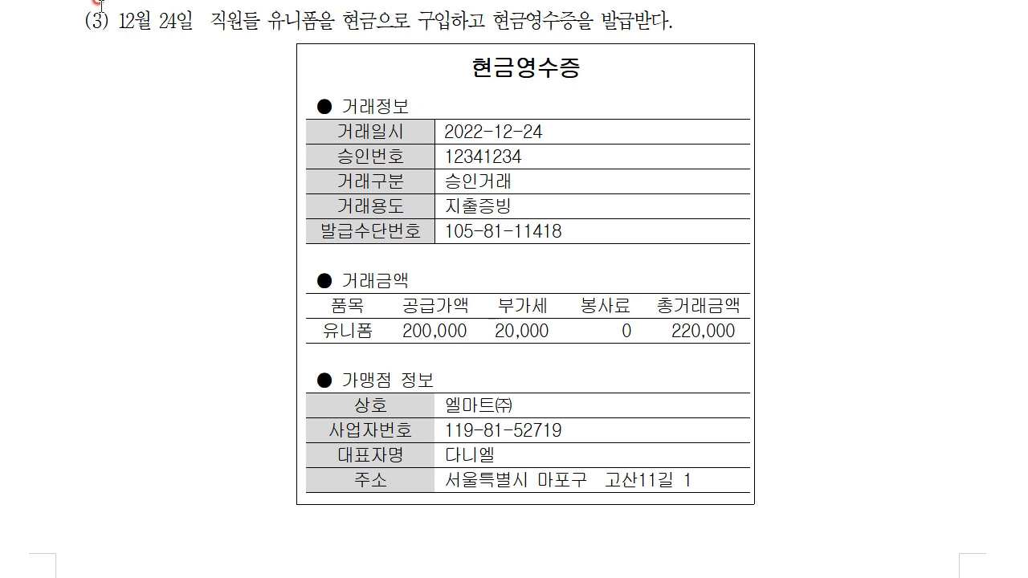
pyautogui.click(497, 37)
pyautogui.moveTo(497, 37); pyautogui.dragTo(615, 32)
pyautogui.moveTo(264, 28); pyautogui.dragTo(332, 33)
pyautogui.moveTo(255, 64)
pyautogui.mouseDown()
pyautogui.moveTo(277, 69)
pyautogui.moveTo(255, 83)
pyautogui.mouseUp()
pyautogui.moveTo(431, 30); pyautogui.dragTo(471, 32)
pyautogui.moveTo(727, 20); pyautogui.dragTo(727, 30)
pyautogui.moveTo(727, 20); pyautogui.dragTo(735, 29)
pyautogui.moveTo(739, 20); pyautogui.dragTo(750, 31)
pyautogui.moveTo(752, 22)
pyautogui.mouseDown()
pyautogui.moveTo(760, 14)
pyautogui.moveTo(810, 85)
pyautogui.moveTo(827, 82)
pyautogui.mouseUp()
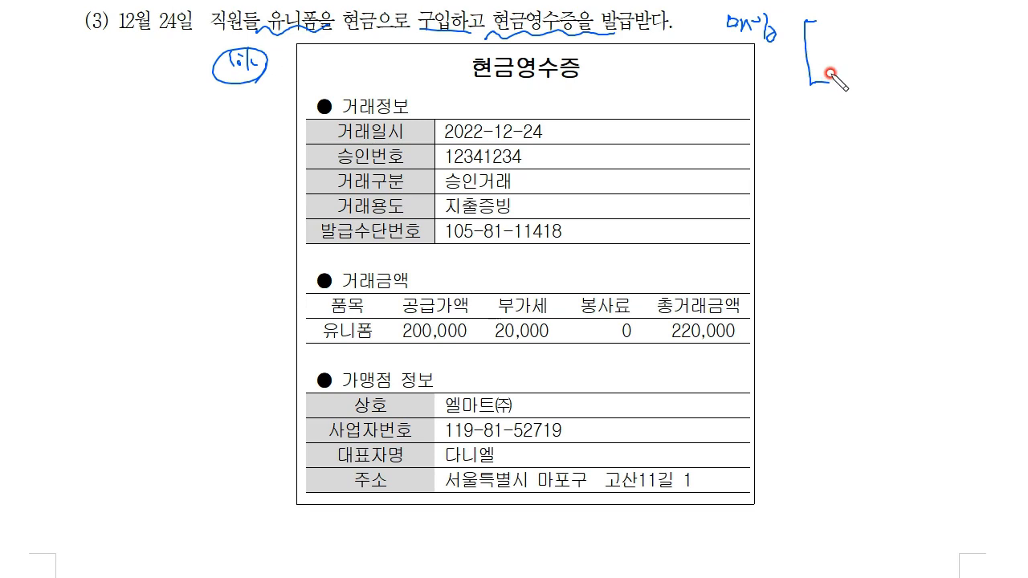
# Step: Write 상품 and 사 notes at top right, linked with arrows and ticks
pyautogui.moveTo(854, 30); pyautogui.dragTo(901, 29)
pyautogui.moveTo(889, 33); pyautogui.dragTo(897, 37)
pyautogui.moveTo(863, 92)
pyautogui.mouseDown()
pyautogui.moveTo(894, 84)
pyautogui.moveTo(929, 115)
pyautogui.mouseUp()
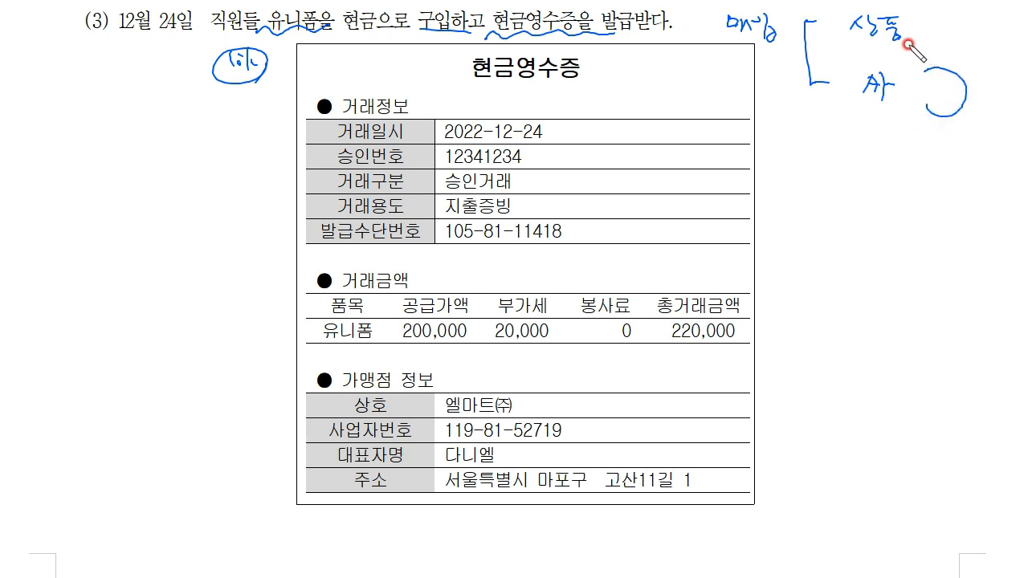
pyautogui.moveTo(950, 19); pyautogui.dragTo(958, 35)
pyautogui.moveTo(967, 19); pyautogui.dragTo(975, 29)
pyautogui.moveTo(964, 37); pyautogui.dragTo(981, 37)
pyautogui.moveTo(913, 27); pyautogui.dragTo(933, 26)
pyautogui.moveTo(925, 20)
pyautogui.mouseDown()
pyautogui.moveTo(933, 27)
pyautogui.moveTo(925, 36)
pyautogui.mouseUp()
pyautogui.moveTo(986, 30); pyautogui.dragTo(1004, 29)
pyautogui.moveTo(1009, 21); pyautogui.dragTo(1015, 17)
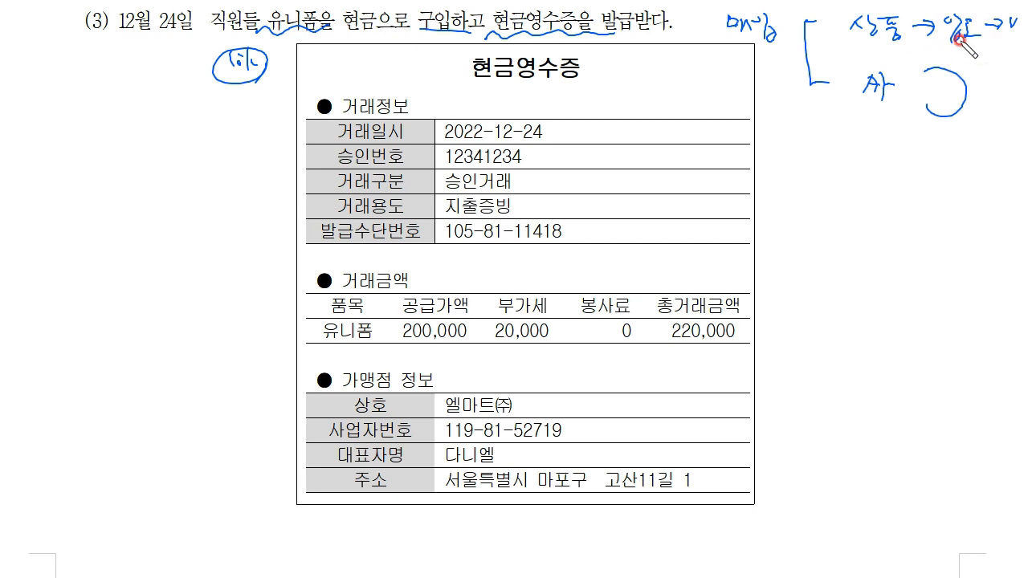
pyautogui.moveTo(885, 73); pyautogui.dragTo(887, 93)
# Step: Tick the 200,000 and 20,000 amounts, circle 220,000, and write = VAT by the title
pyautogui.moveTo(522, 273); pyautogui.dragTo(543, 256)
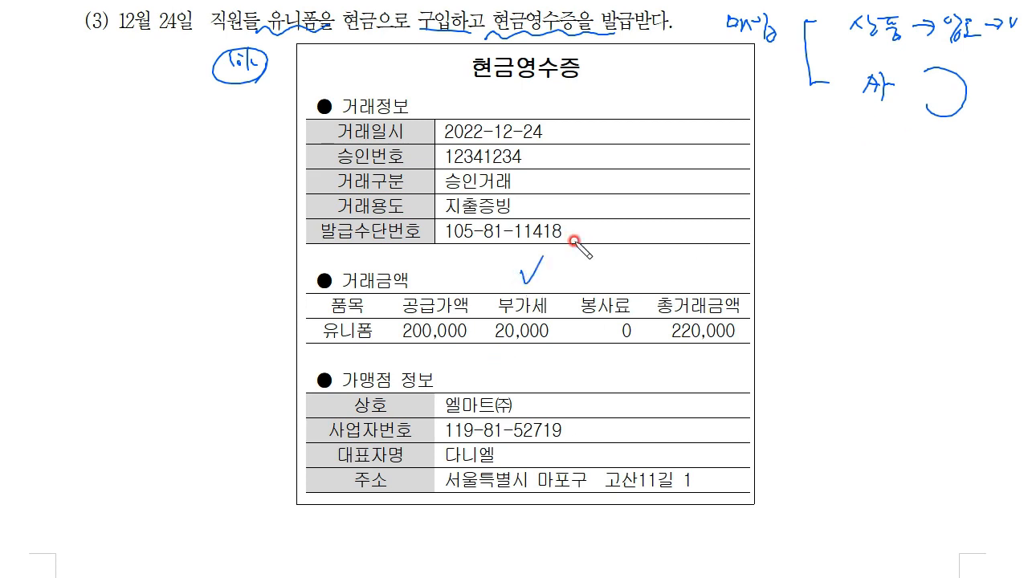
pyautogui.moveTo(436, 273); pyautogui.dragTo(455, 267)
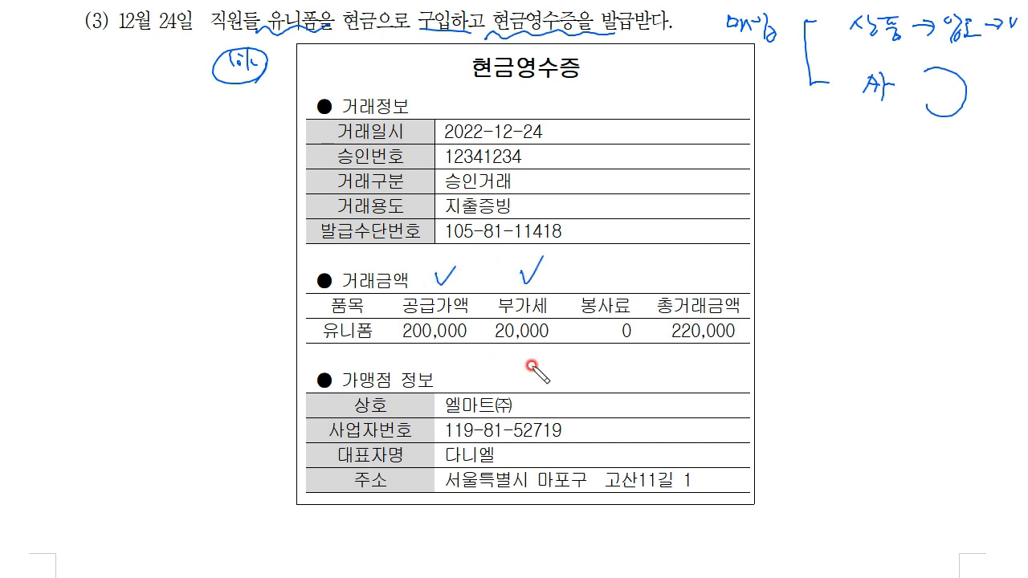
pyautogui.moveTo(668, 330)
pyautogui.mouseDown()
pyautogui.moveTo(732, 343)
pyautogui.moveTo(691, 341)
pyautogui.mouseUp()
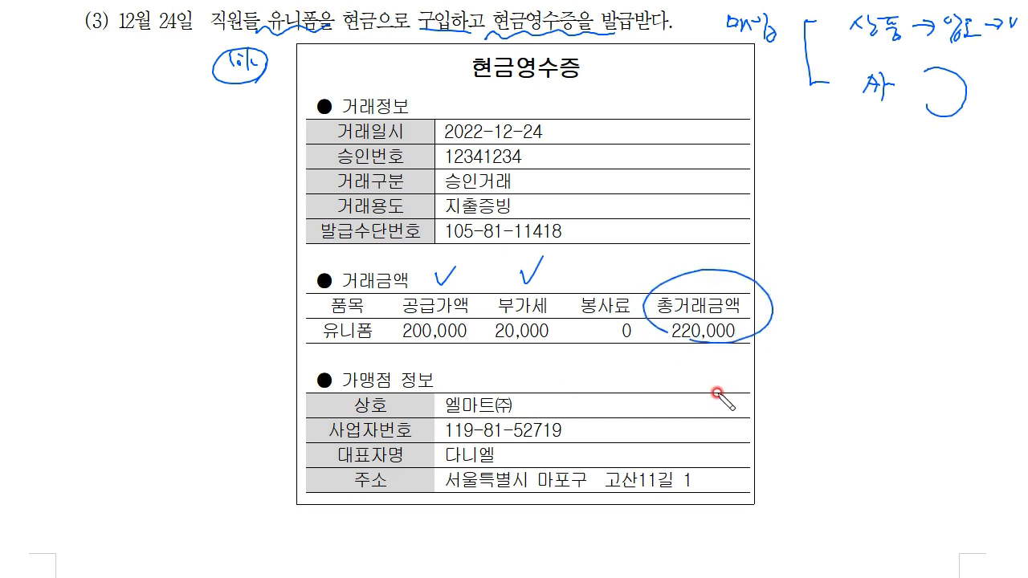
pyautogui.click(584, 228)
pyautogui.moveTo(596, 64); pyautogui.dragTo(682, 82)
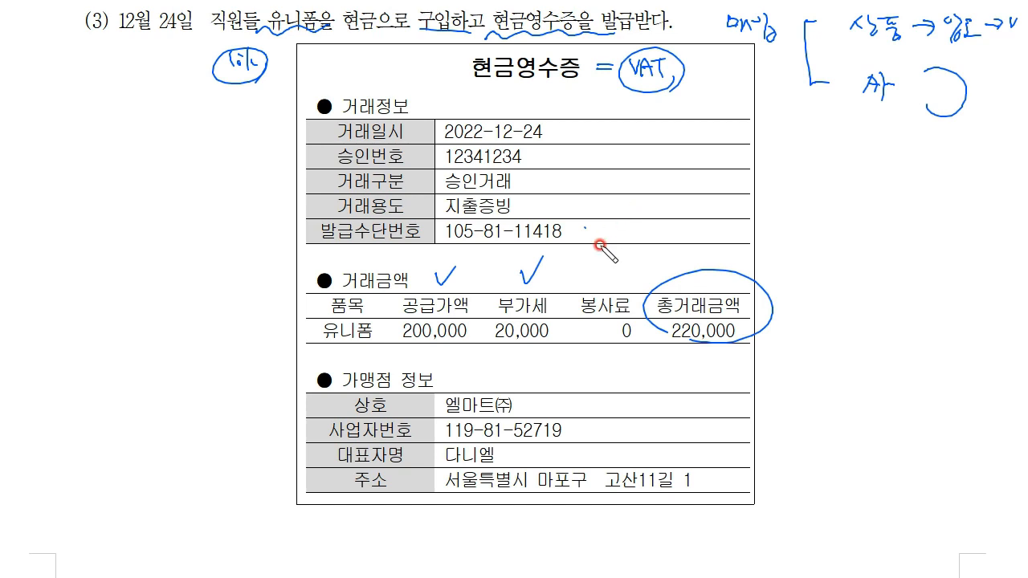
# Step: Strike out 상품, bracket 매입 to 사, then erase all handwritten annotations
pyautogui.moveTo(717, 48); pyautogui.dragTo(801, 46)
pyautogui.moveTo(925, 8); pyautogui.dragTo(836, 35)
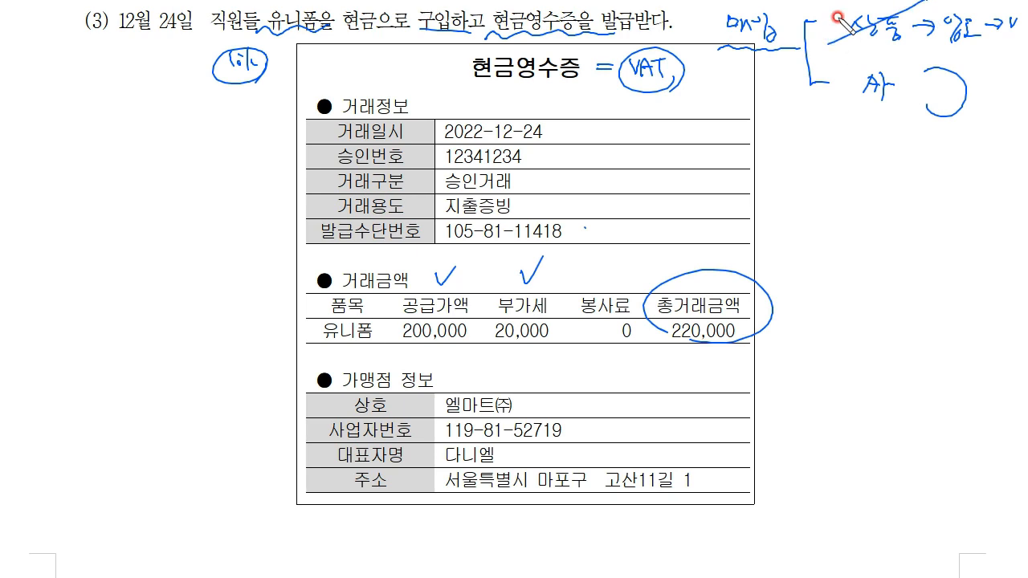
pyautogui.moveTo(906, 95)
pyautogui.mouseDown()
pyautogui.moveTo(875, 109)
pyautogui.moveTo(912, 102)
pyautogui.mouseUp()
pyautogui.moveTo(943, 42); pyautogui.dragTo(983, 39)
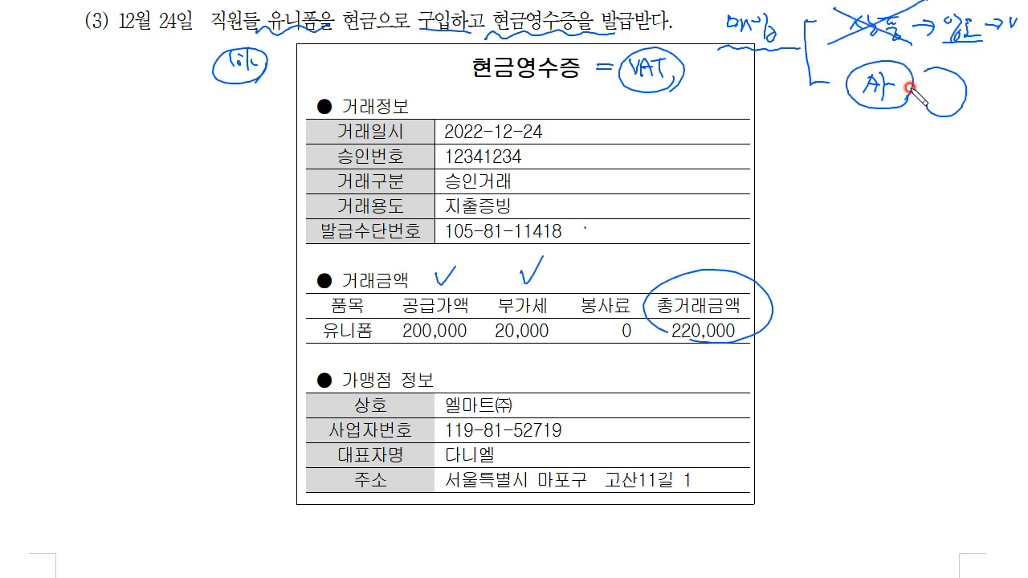
pyautogui.moveTo(764, 41)
pyautogui.mouseDown()
pyautogui.moveTo(817, 109)
pyautogui.moveTo(876, 119)
pyautogui.mouseUp()
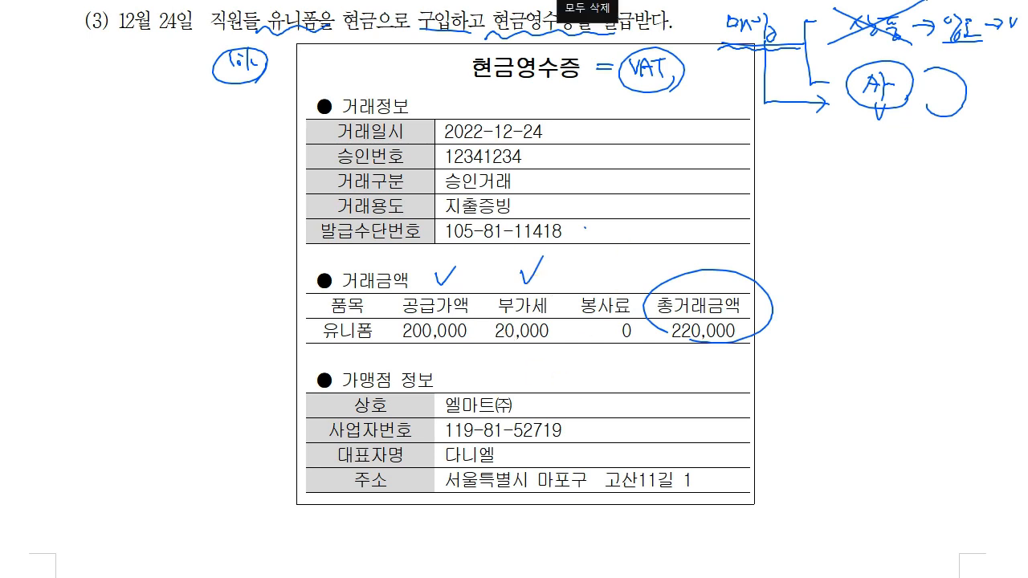
pyautogui.click(587, 1)
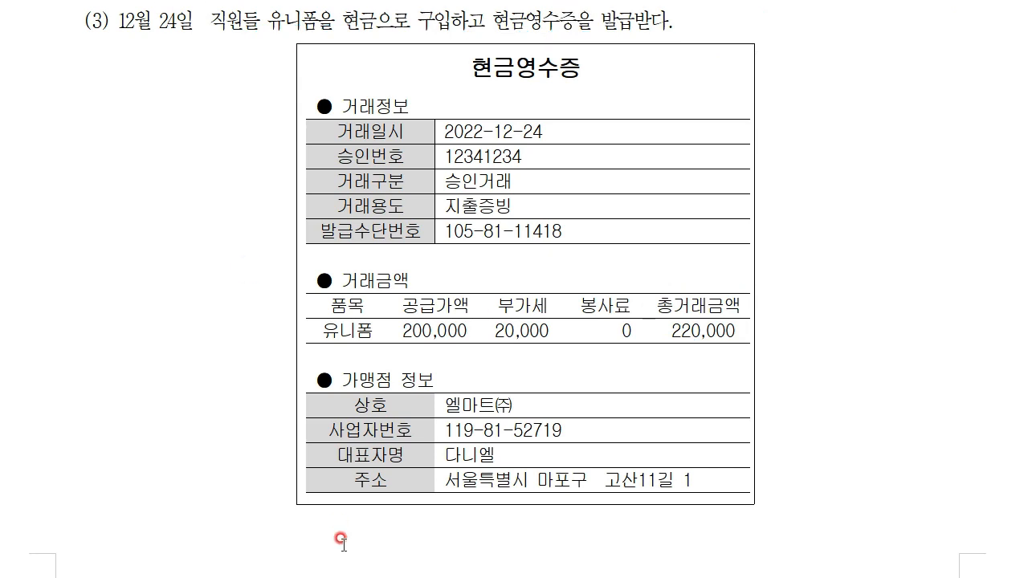
# Step: Start a 12/24 entry of type 61.현과 with item name 유니폼
pyautogui.hotkey('alt', 'Tab')
pyautogui.moveTo(469, 22); pyautogui.dragTo(487, 241)
pyautogui.click(291, 346)
pyautogui.write('24')
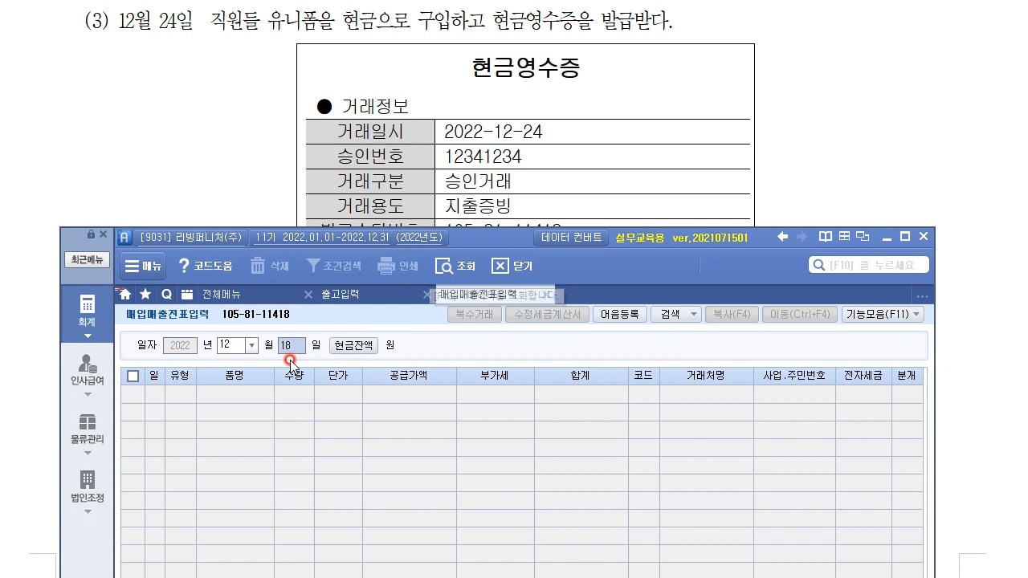
pyautogui.press('Return')
pyautogui.press('Return')
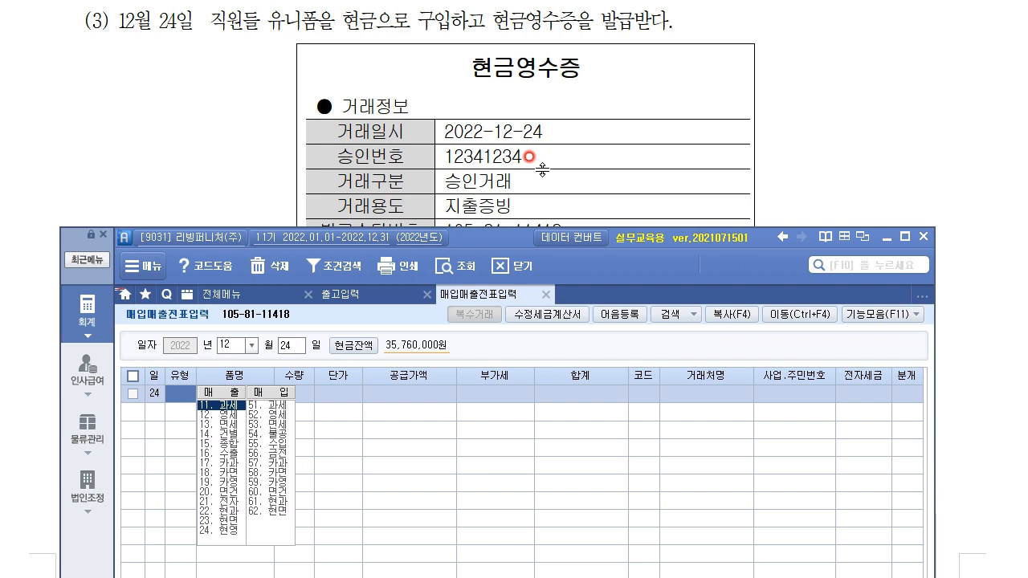
pyautogui.click(281, 503)
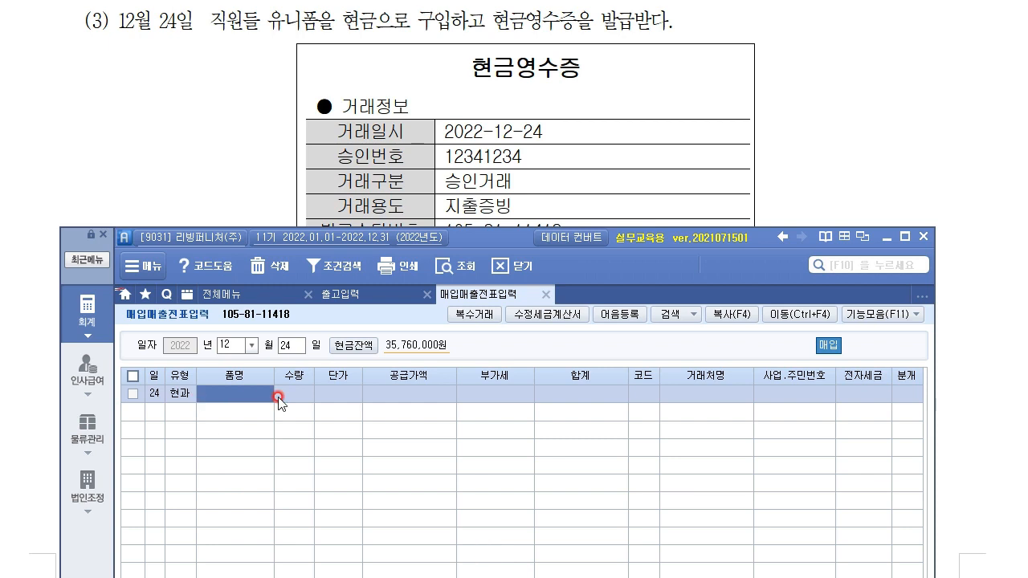
pyautogui.write('유')
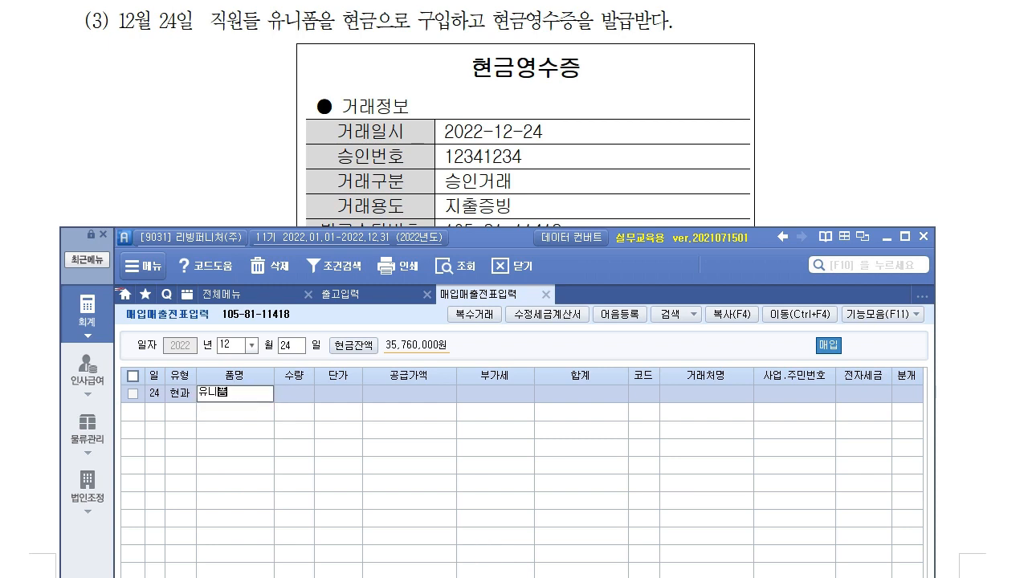
pyautogui.write('니폼')
pyautogui.press('Return')
pyautogui.press('Return')
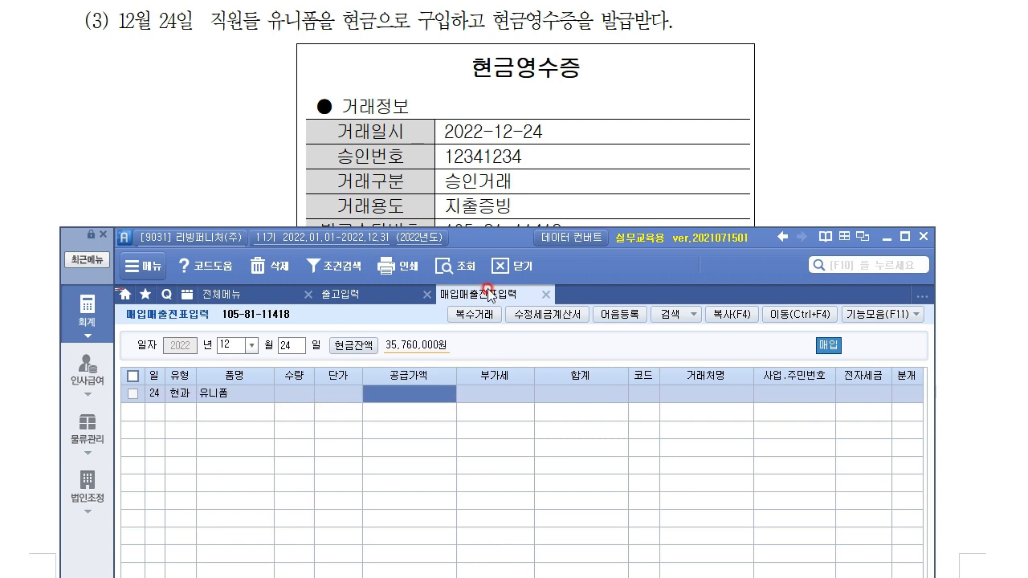
pyautogui.click(991, 126)
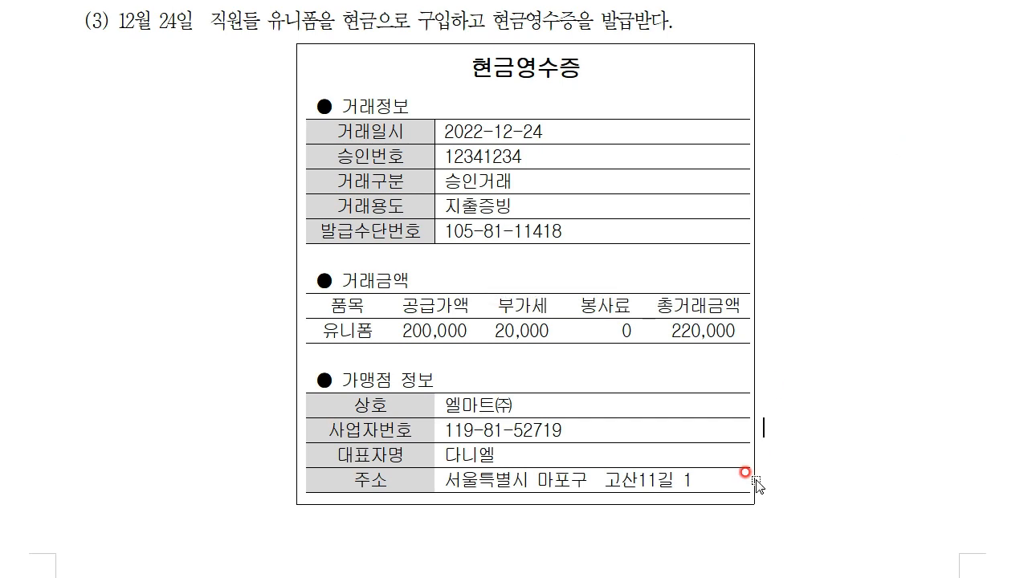
pyautogui.scroll(-5, 755, 480)
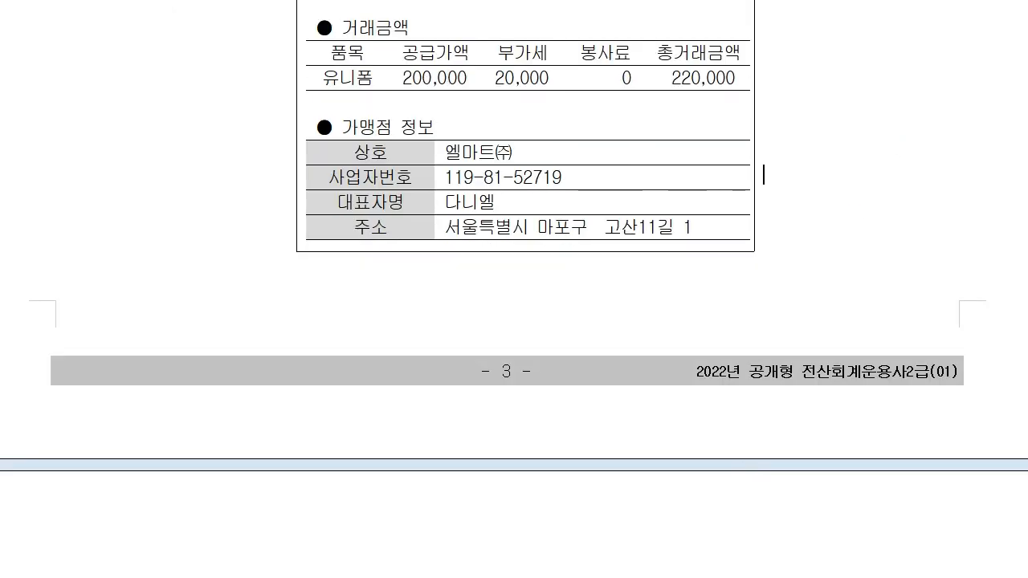
pyautogui.hotkey('alt', 'Tab')
pyautogui.moveTo(509, 239); pyautogui.dragTo(535, 125)
pyautogui.click(476, 286)
pyautogui.click(265, 3)
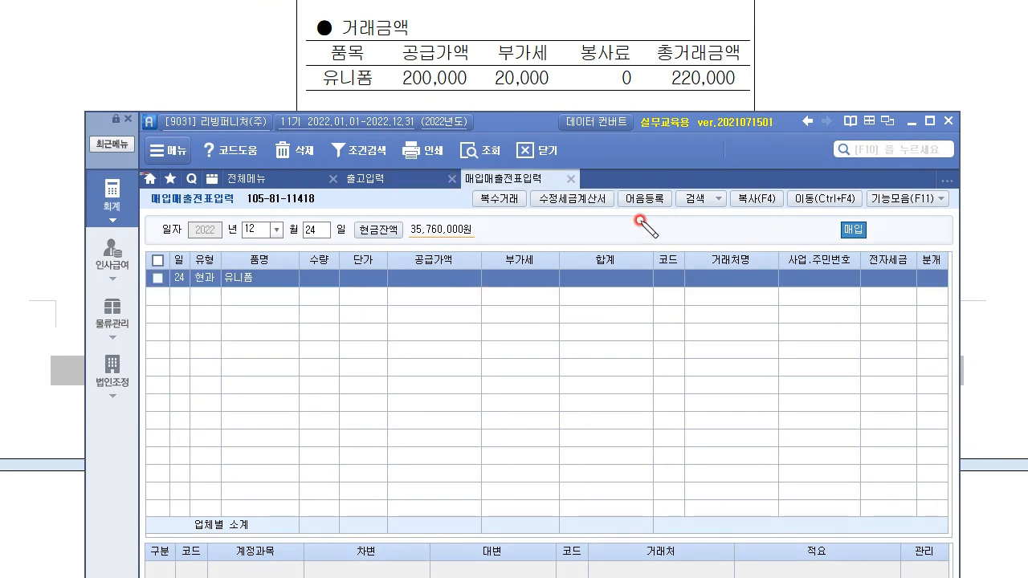
pyautogui.moveTo(480, 85)
pyautogui.mouseDown()
pyautogui.moveTo(466, 83)
pyautogui.moveTo(436, 138)
pyautogui.moveTo(435, 233)
pyautogui.moveTo(466, 271)
pyautogui.mouseUp()
pyautogui.moveTo(549, 80)
pyautogui.mouseDown()
pyautogui.moveTo(551, 34)
pyautogui.moveTo(534, 264)
pyautogui.moveTo(493, 265)
pyautogui.moveTo(533, 259)
pyautogui.mouseUp()
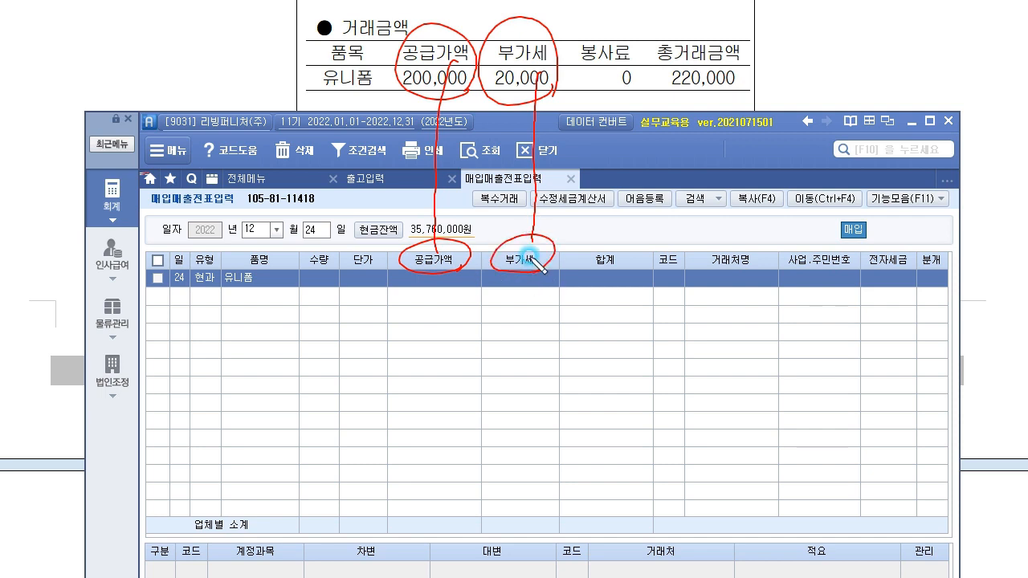
pyautogui.moveTo(413, 301)
pyautogui.mouseDown()
pyautogui.moveTo(465, 316)
pyautogui.moveTo(495, 305)
pyautogui.moveTo(640, 309)
pyautogui.mouseUp()
pyautogui.moveTo(750, 80)
pyautogui.mouseDown()
pyautogui.moveTo(738, 20)
pyautogui.moveTo(635, 170)
pyautogui.moveTo(617, 250)
pyautogui.moveTo(628, 237)
pyautogui.mouseUp()
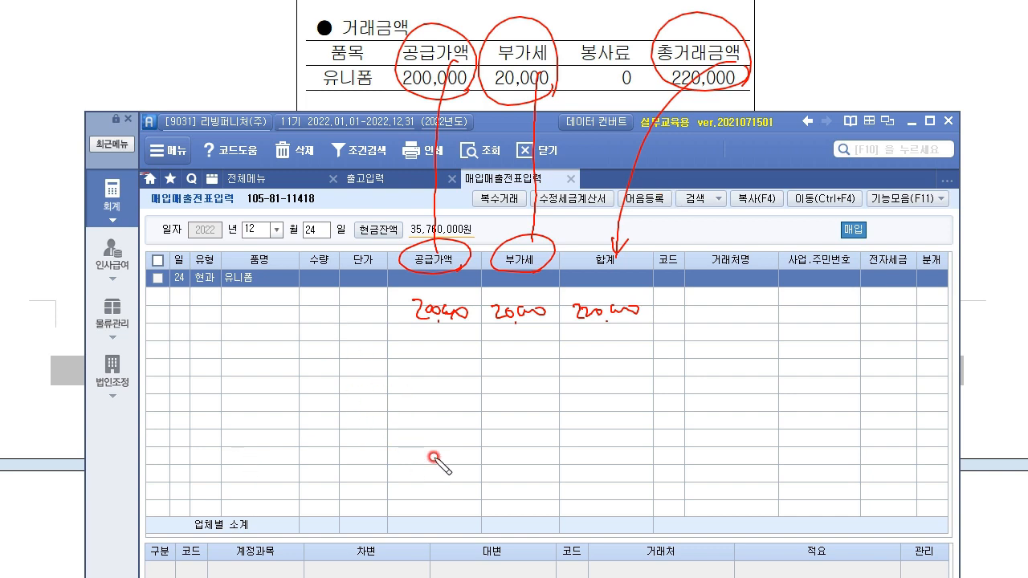
pyautogui.moveTo(253, 376)
pyautogui.mouseDown()
pyautogui.moveTo(253, 479)
pyautogui.moveTo(349, 438)
pyautogui.moveTo(359, 486)
pyautogui.mouseUp()
pyautogui.moveTo(255, 475); pyautogui.dragTo(380, 480)
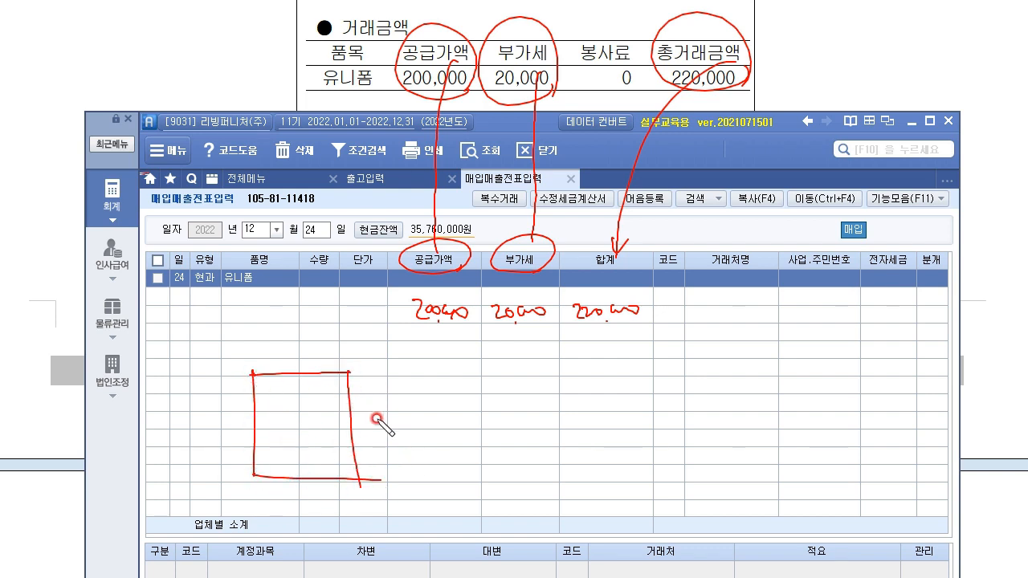
pyautogui.moveTo(406, 332)
pyautogui.mouseDown()
pyautogui.moveTo(474, 336)
pyautogui.moveTo(356, 397)
pyautogui.moveTo(393, 399)
pyautogui.mouseUp()
pyautogui.moveTo(495, 330); pyautogui.dragTo(546, 330)
pyautogui.moveTo(518, 335)
pyautogui.mouseDown()
pyautogui.moveTo(501, 366)
pyautogui.moveTo(411, 419)
pyautogui.mouseUp()
pyautogui.moveTo(412, 419); pyautogui.dragTo(444, 425)
pyautogui.moveTo(564, 338)
pyautogui.mouseDown()
pyautogui.moveTo(640, 332)
pyautogui.moveTo(489, 438)
pyautogui.moveTo(518, 431)
pyautogui.mouseUp()
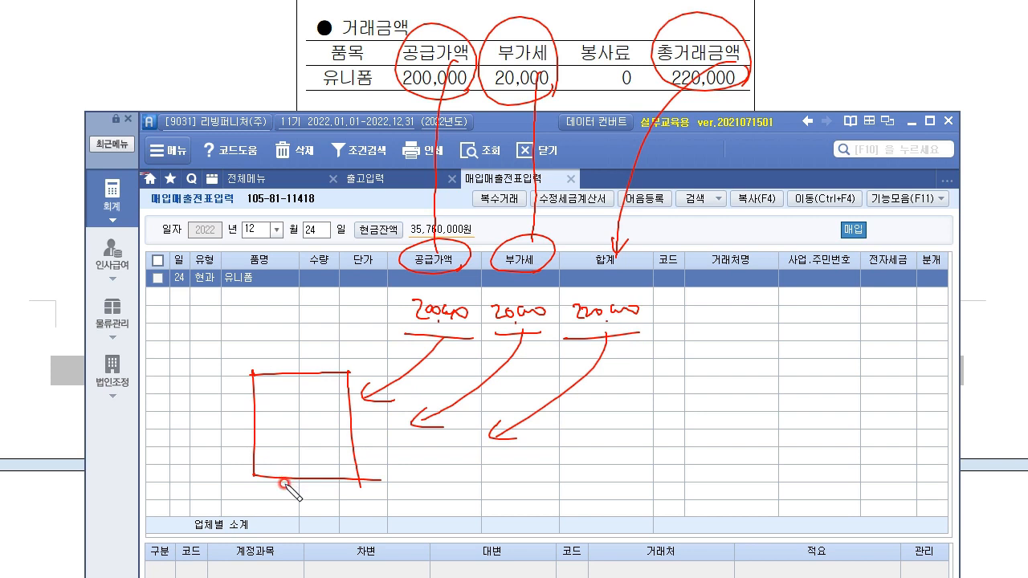
pyautogui.moveTo(272, 449)
pyautogui.mouseDown()
pyautogui.moveTo(316, 454)
pyautogui.moveTo(339, 473)
pyautogui.moveTo(272, 440)
pyautogui.moveTo(321, 482)
pyautogui.moveTo(275, 424)
pyautogui.moveTo(352, 454)
pyautogui.mouseUp()
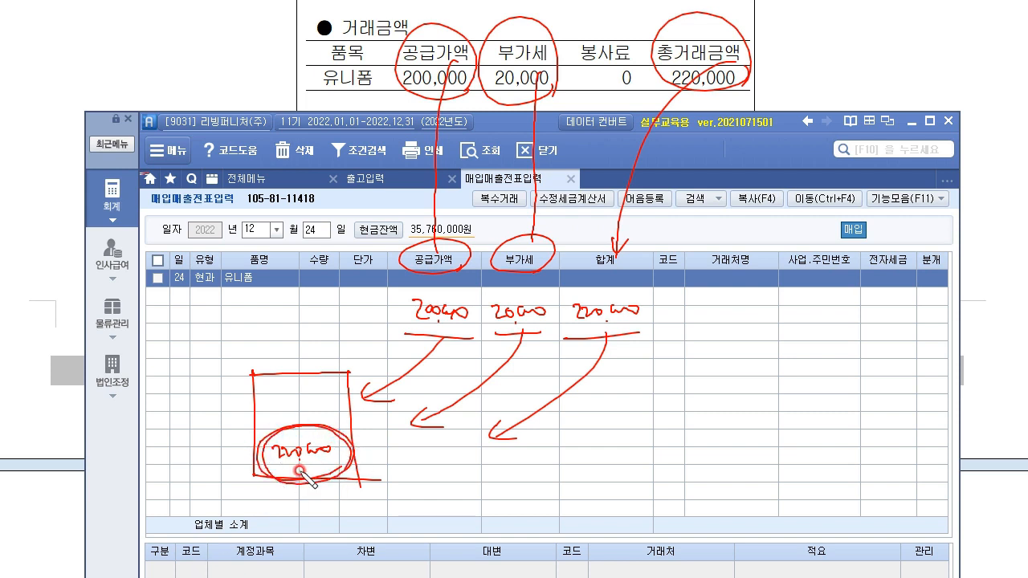
pyautogui.moveTo(267, 466); pyautogui.dragTo(350, 464)
pyautogui.moveTo(200, 463)
pyautogui.mouseDown()
pyautogui.moveTo(261, 458)
pyautogui.moveTo(226, 419)
pyautogui.moveTo(233, 404)
pyautogui.moveTo(271, 420)
pyautogui.moveTo(287, 396)
pyautogui.moveTo(341, 388)
pyautogui.mouseUp()
pyautogui.moveTo(277, 415); pyautogui.dragTo(344, 411)
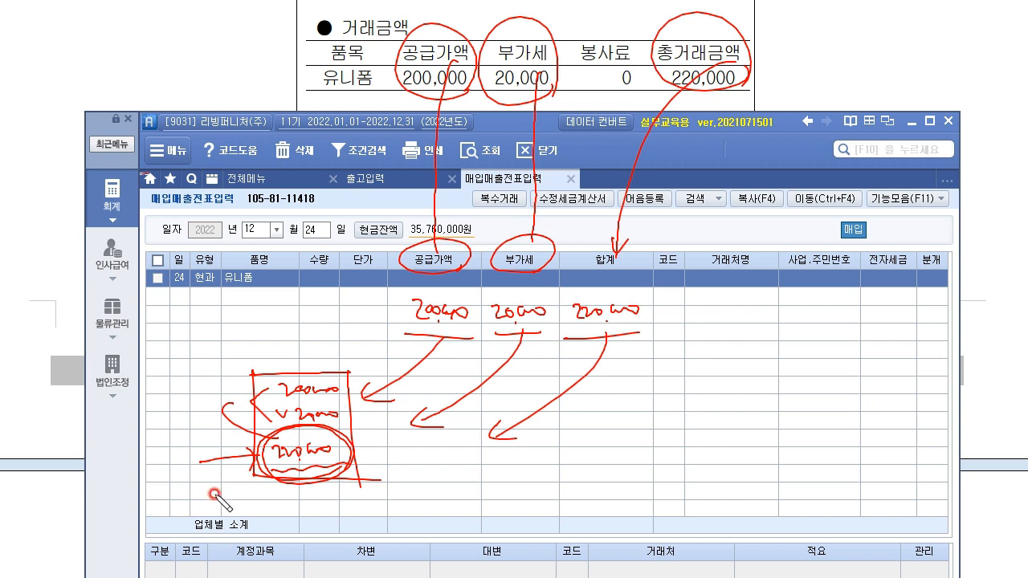
pyautogui.moveTo(217, 271)
pyautogui.mouseDown()
pyautogui.moveTo(224, 281)
pyautogui.moveTo(191, 260)
pyautogui.mouseUp()
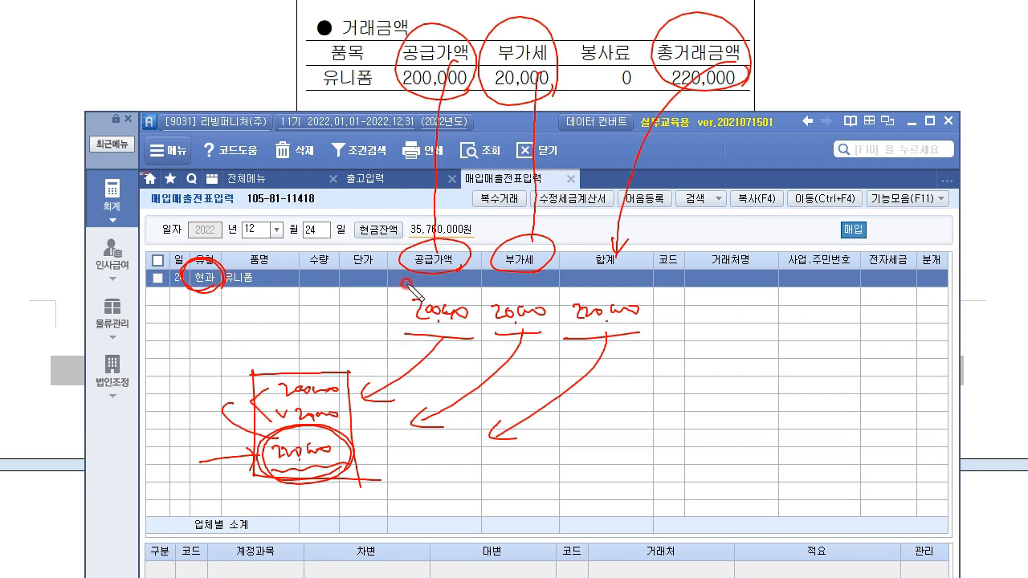
pyautogui.moveTo(389, 289); pyautogui.dragTo(448, 290)
pyautogui.click(432, 328)
pyautogui.click(338, 454)
pyautogui.moveTo(338, 420)
pyautogui.mouseDown()
pyautogui.moveTo(321, 468)
pyautogui.moveTo(377, 293)
pyautogui.moveTo(367, 306)
pyautogui.mouseUp()
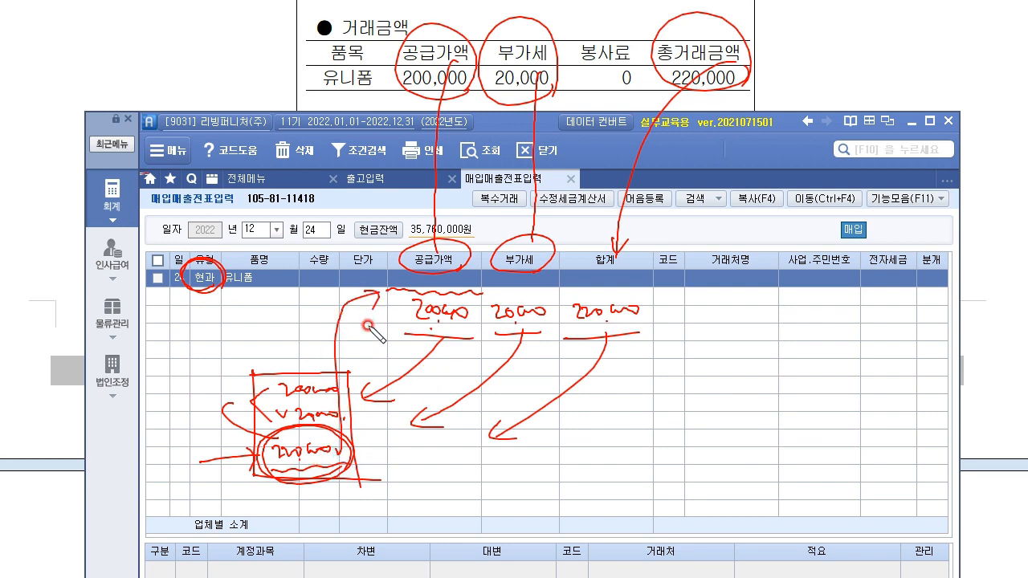
pyautogui.moveTo(408, 337); pyautogui.dragTo(638, 331)
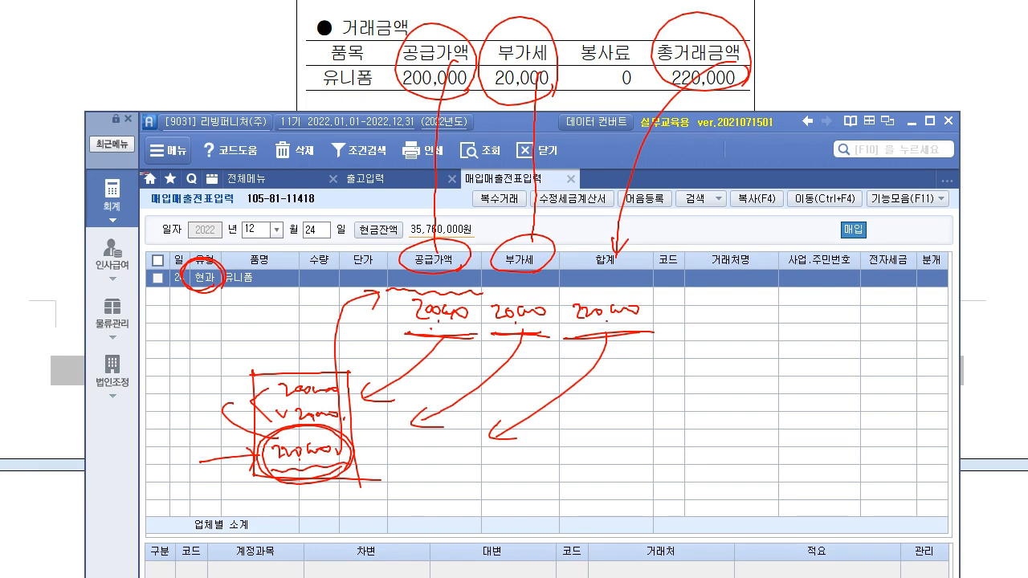
pyautogui.click(439, 242)
pyautogui.click(553, 242)
pyautogui.click(536, 214)
# Step: Enter 220,000 on the 유니폼 row so it splits into 200,000 supply and 20,000 VAT
pyautogui.click(608, 233)
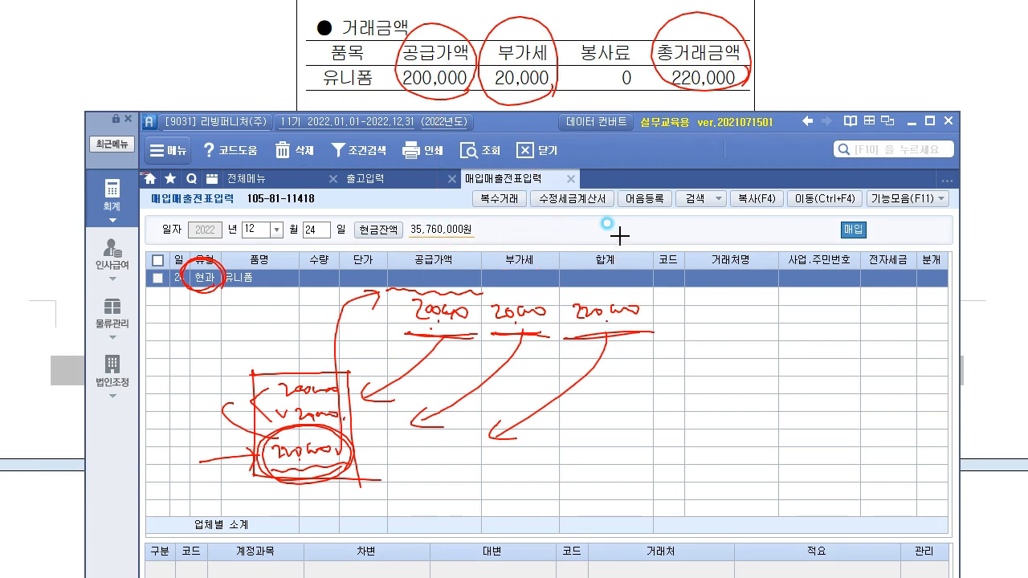
pyautogui.click(397, 288)
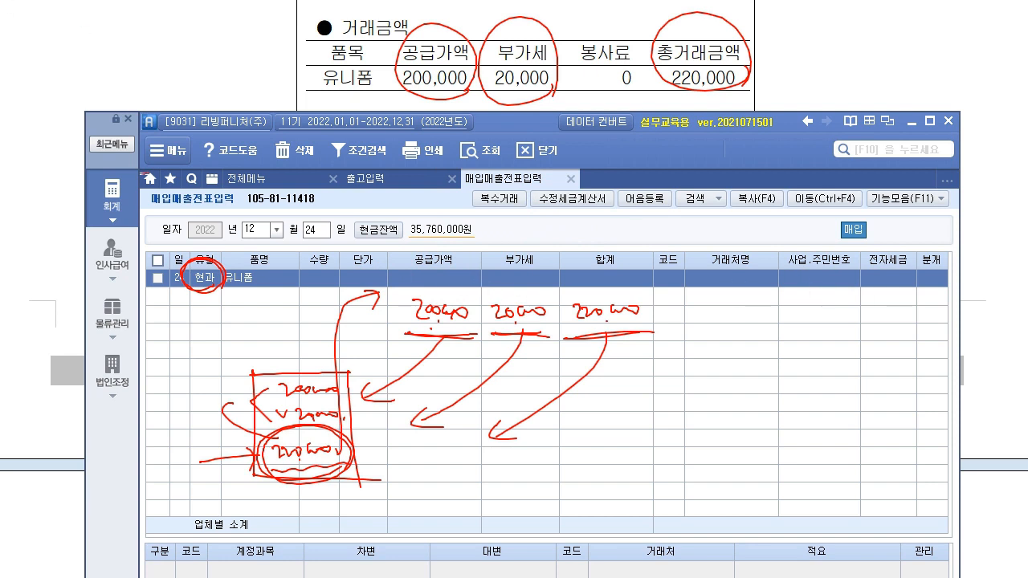
pyautogui.click(444, 285)
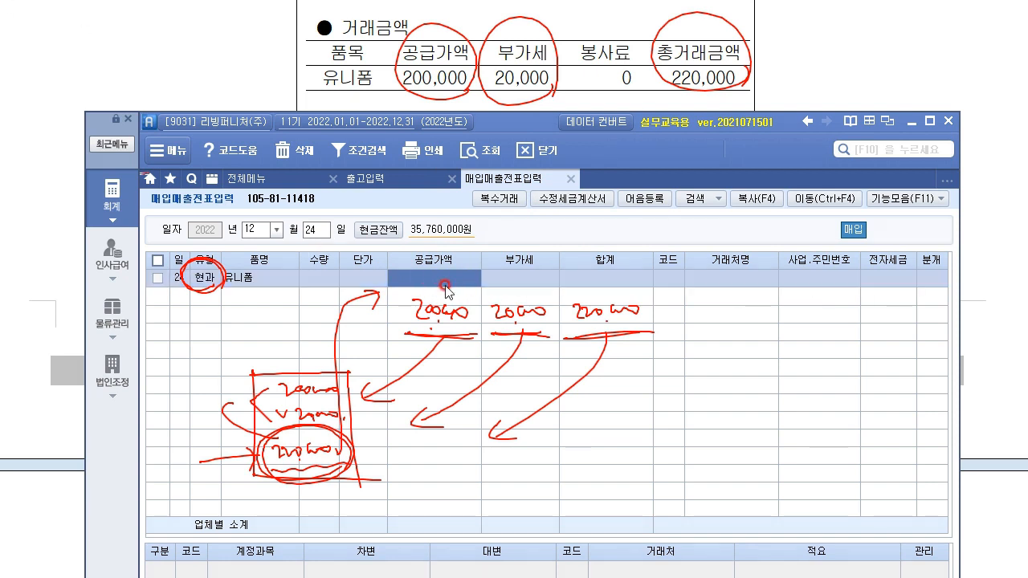
pyautogui.write('220')
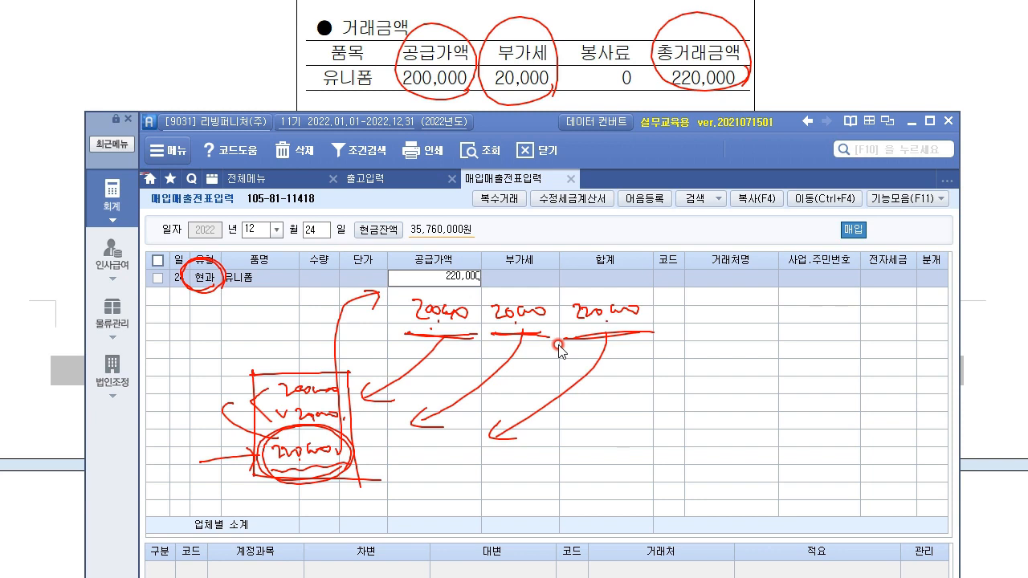
pyautogui.press('Return')
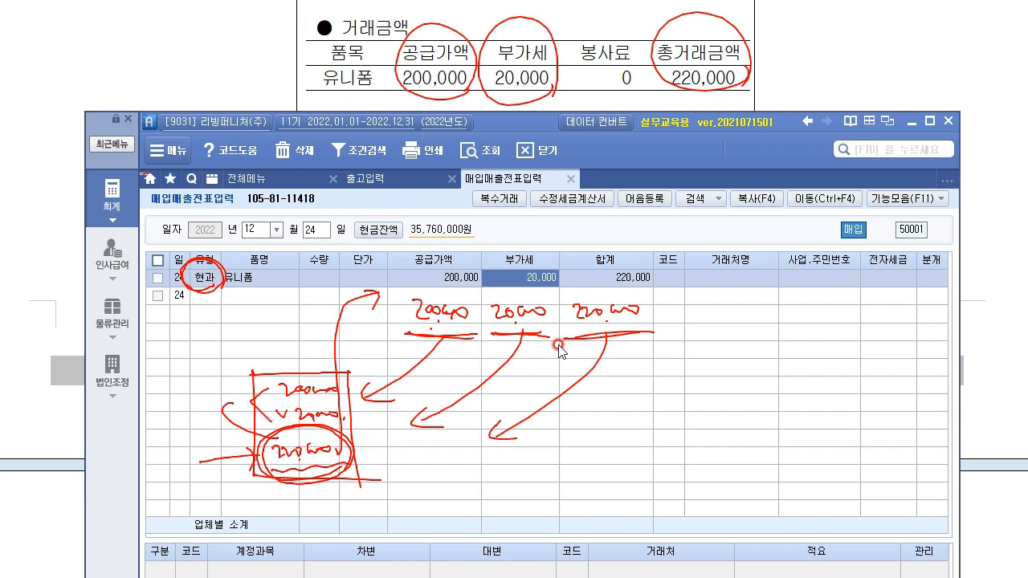
pyautogui.press('Return')
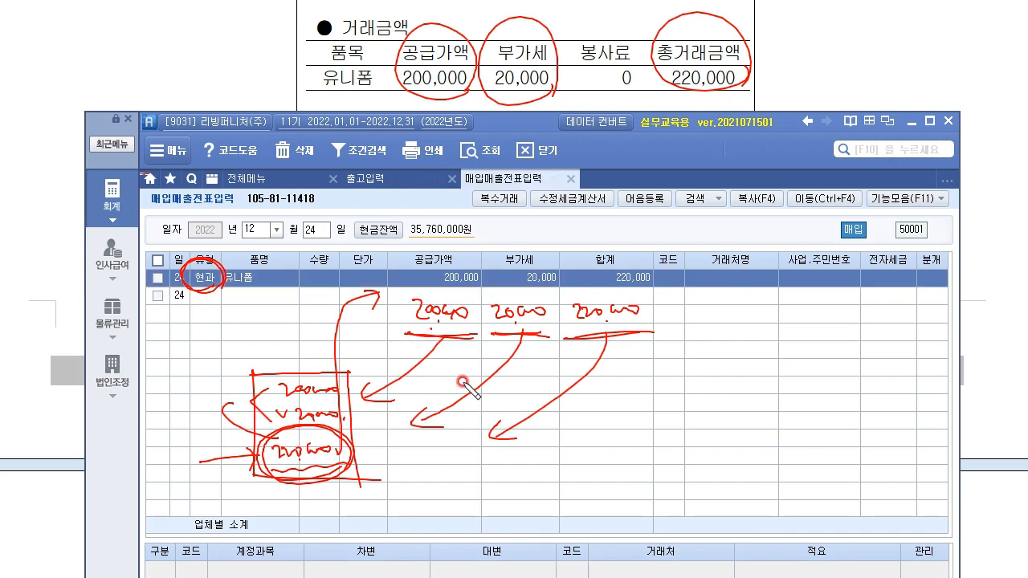
# Step: Set partner 03006 엘마트(주) on the 유니폼 purchase row
pyautogui.moveTo(717, 63)
pyautogui.mouseDown()
pyautogui.moveTo(777, 503)
pyautogui.moveTo(728, 469)
pyautogui.moveTo(728, 436)
pyautogui.moveTo(769, 520)
pyautogui.mouseUp()
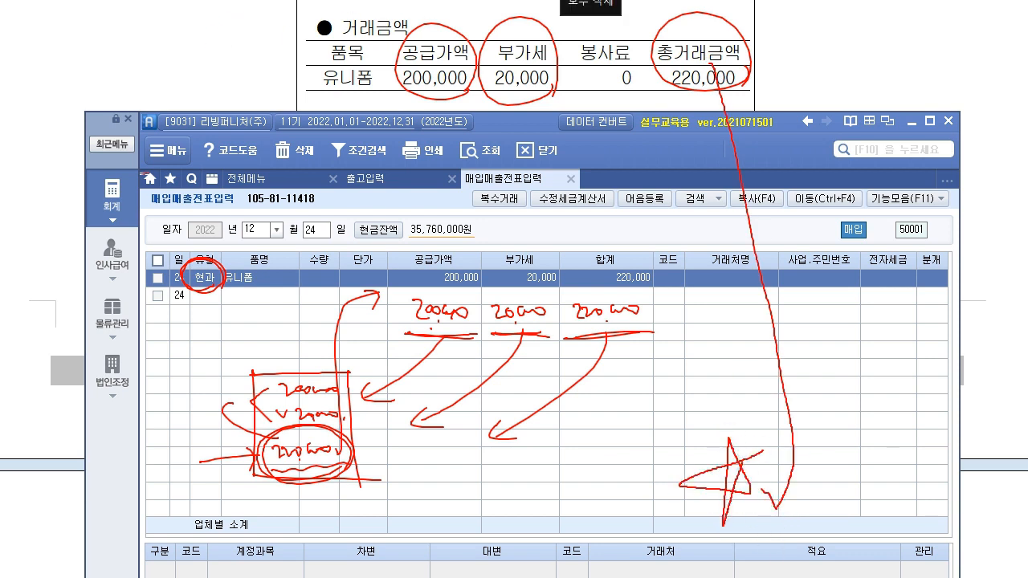
pyautogui.click(590, 2)
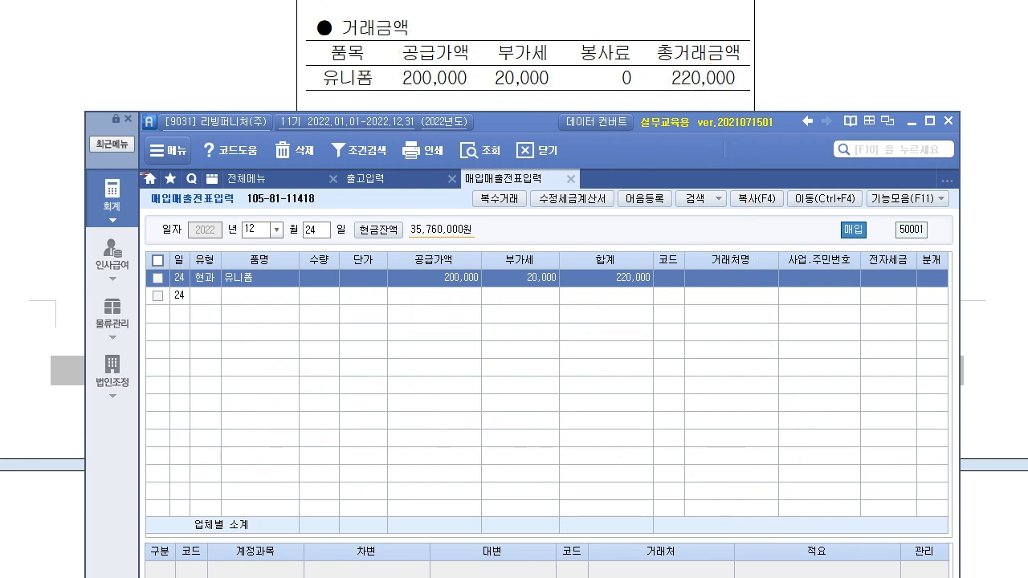
pyautogui.moveTo(500, 126); pyautogui.dragTo(485, 225)
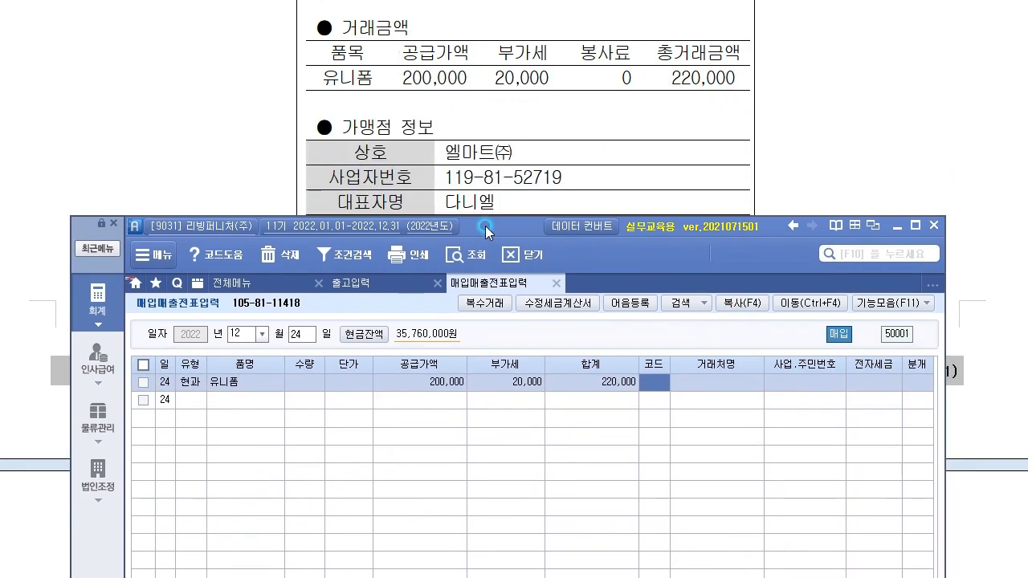
pyautogui.write('ㅔㅐㄹ')
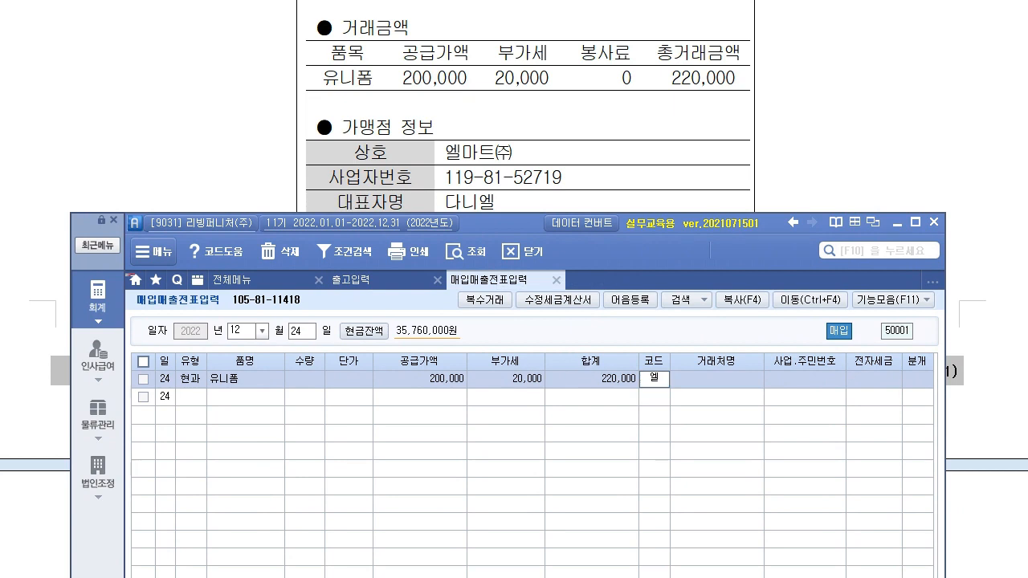
pyautogui.press('Return')
pyautogui.doubleClick(580, 356)
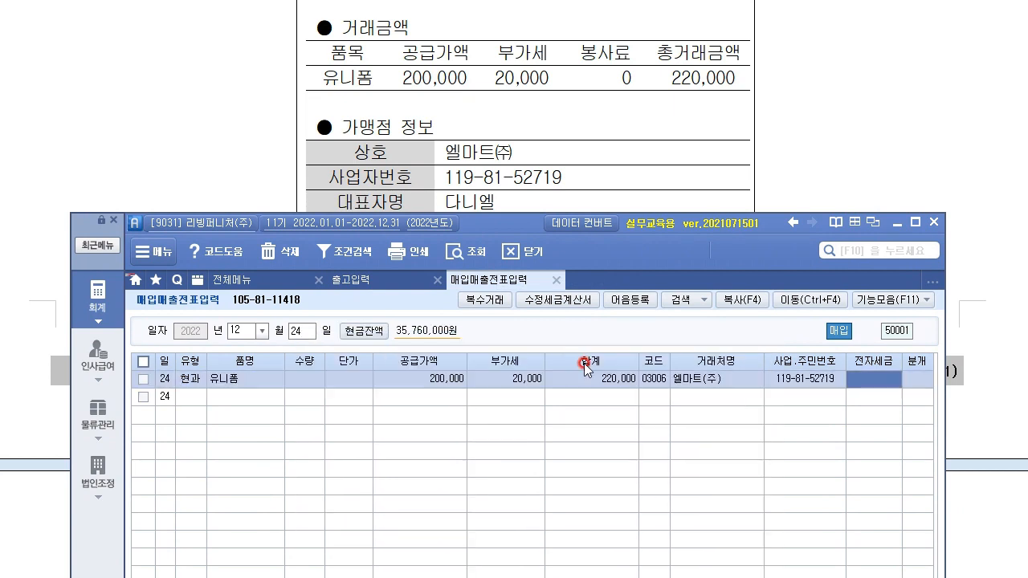
pyautogui.press('Return')
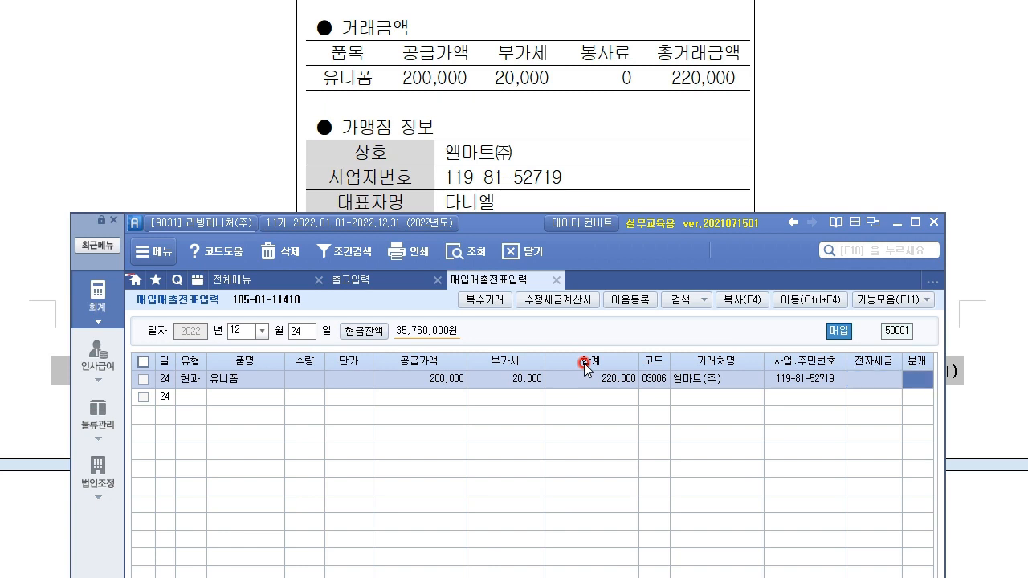
# Step: Set the 12/24 유니폼 purchase row's journal type to 3 (혼합)
pyautogui.click(529, 174)
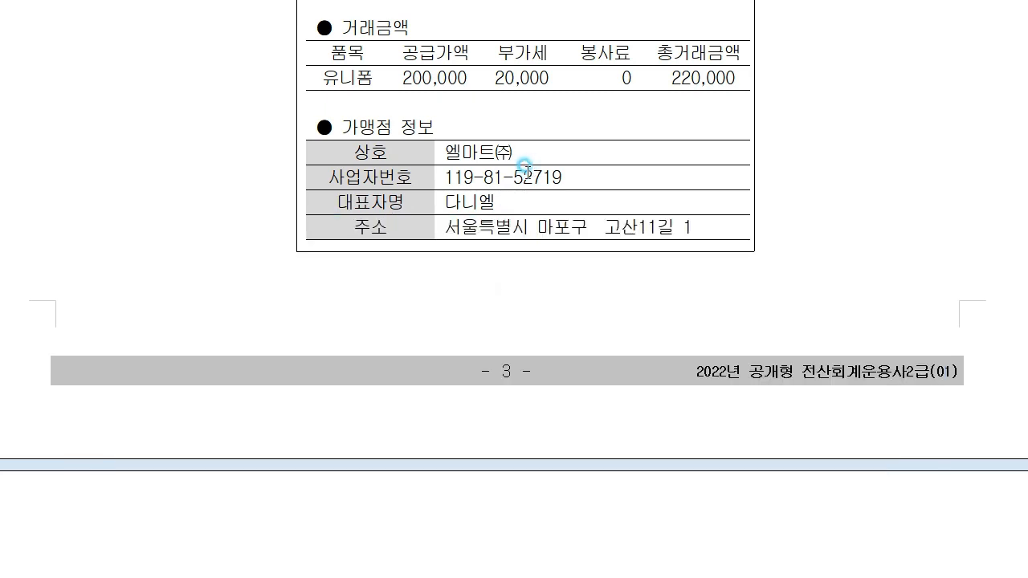
pyautogui.scroll(5, 562, 225)
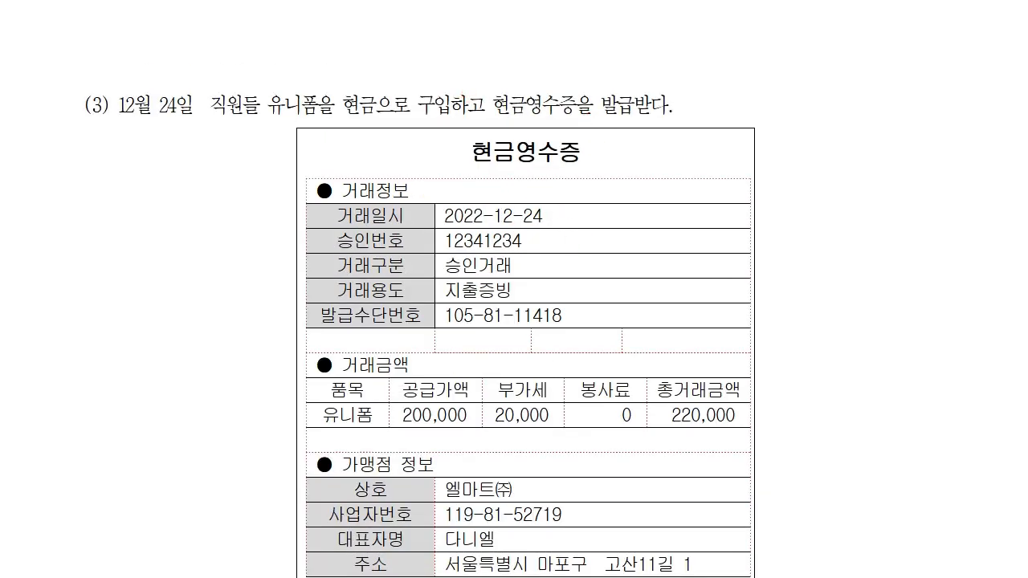
pyautogui.hotkey('alt', 'Tab')
pyautogui.moveTo(509, 223); pyautogui.dragTo(498, 14)
pyautogui.click(913, 163)
pyautogui.click(908, 167)
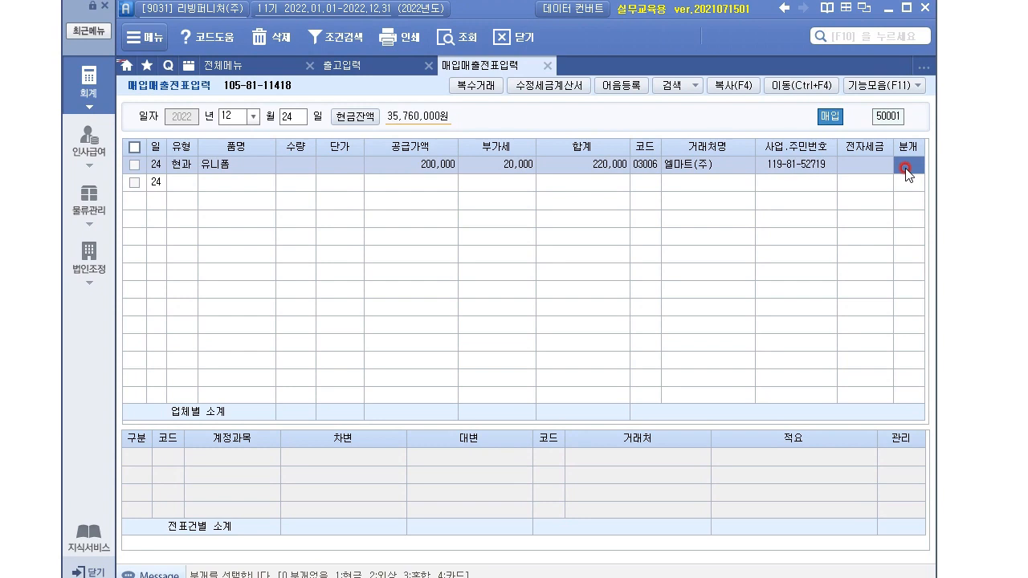
pyautogui.write('3')
pyautogui.press('Return')
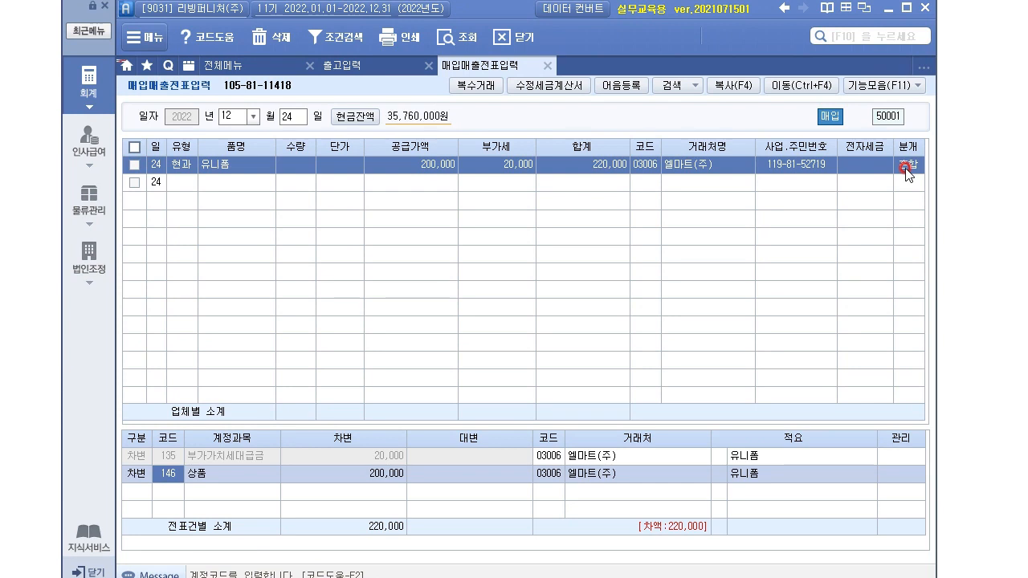
# Step: Retype the purchase's item name as 유니폼
pyautogui.click(238, 168)
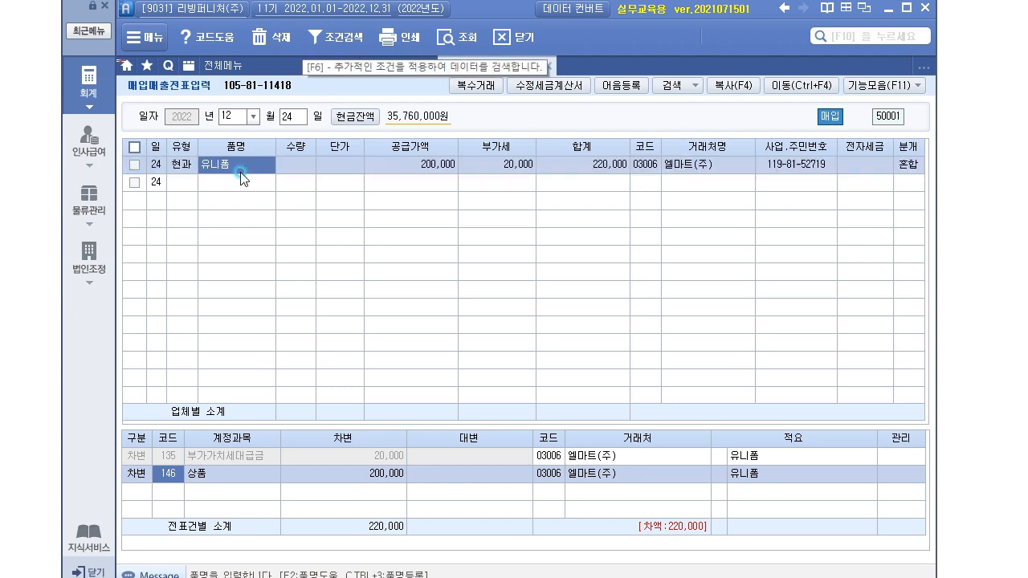
pyautogui.click(209, 480)
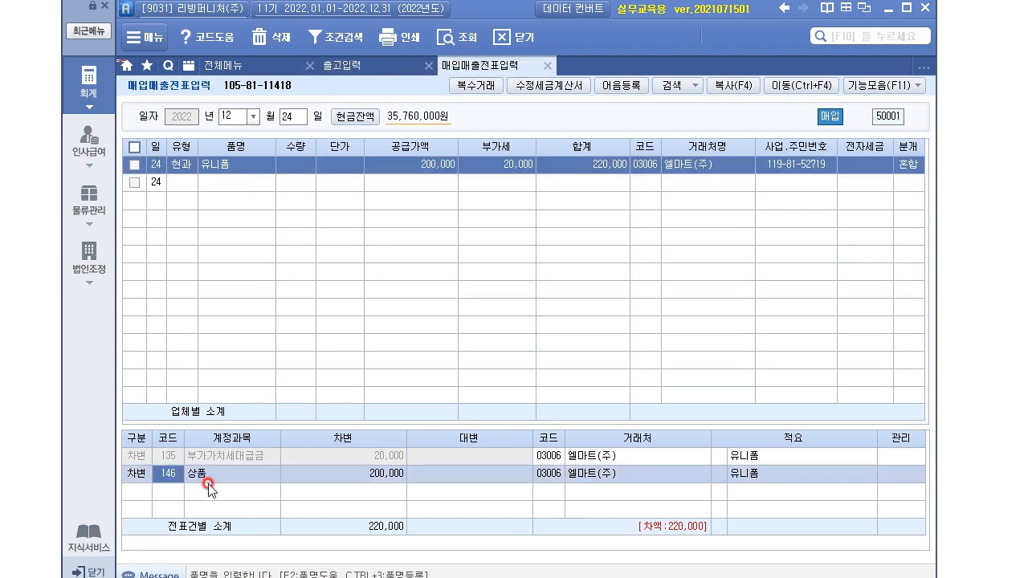
pyautogui.click(231, 166)
pyautogui.write('ㅇ런잉')
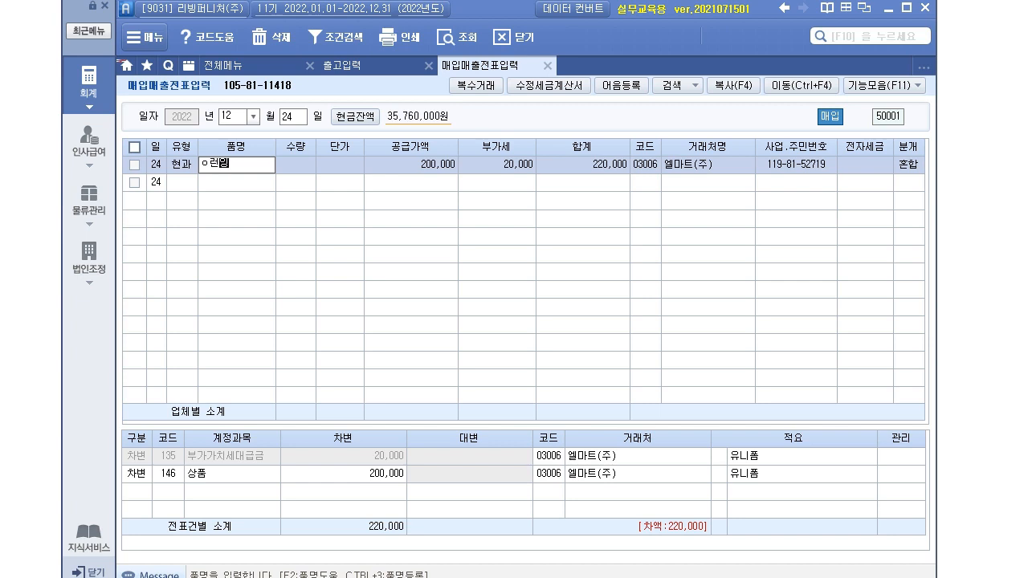
pyautogui.press('Return')
pyautogui.click(256, 170)
pyautogui.write('유닢폼')
pyautogui.press('Return')
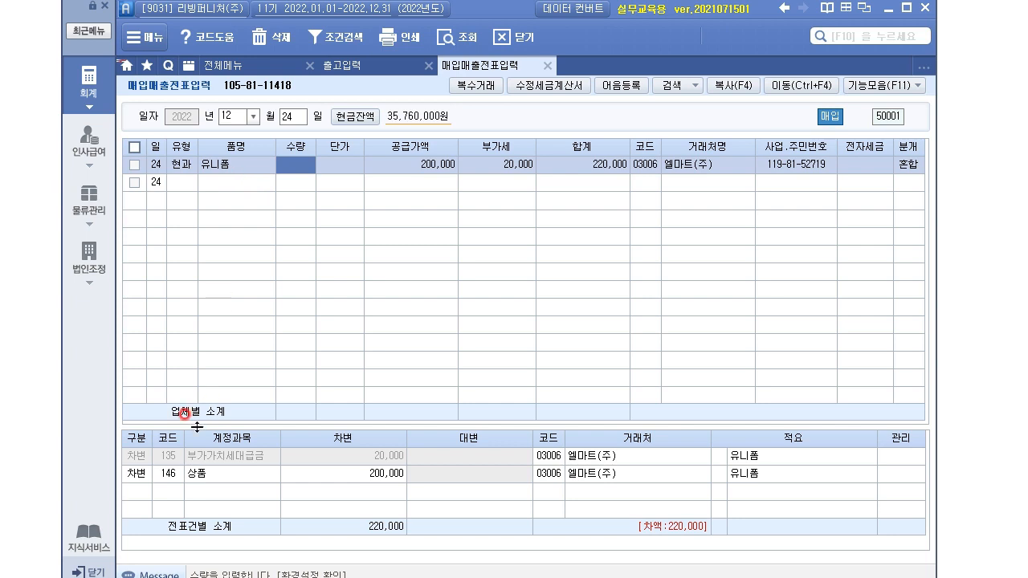
# Step: Change the debit account to 811 복리후생비 and add a 현금 credit of 220,000
pyautogui.click(178, 478)
pyautogui.click(176, 475)
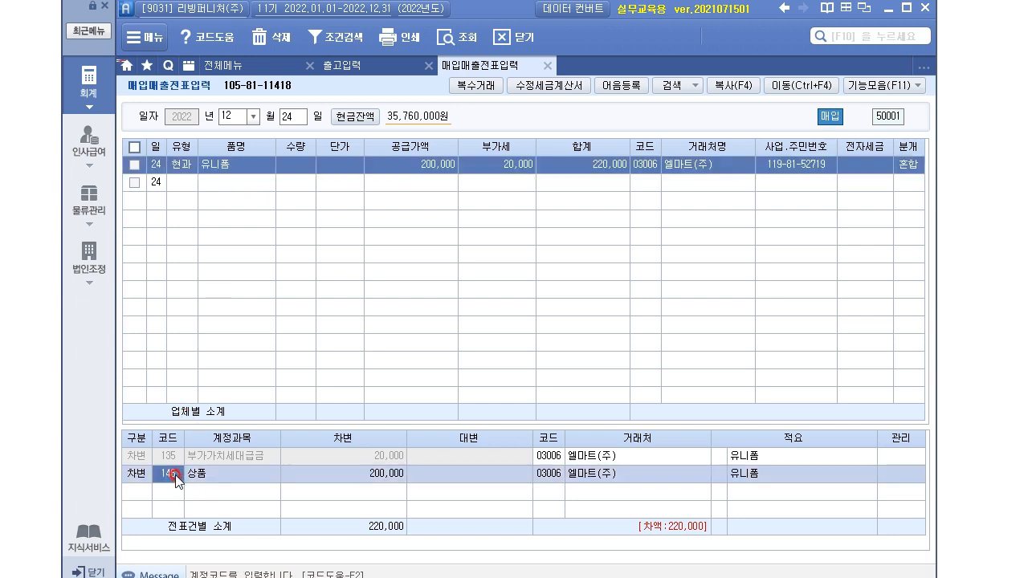
pyautogui.write('811')
pyautogui.press('Return')
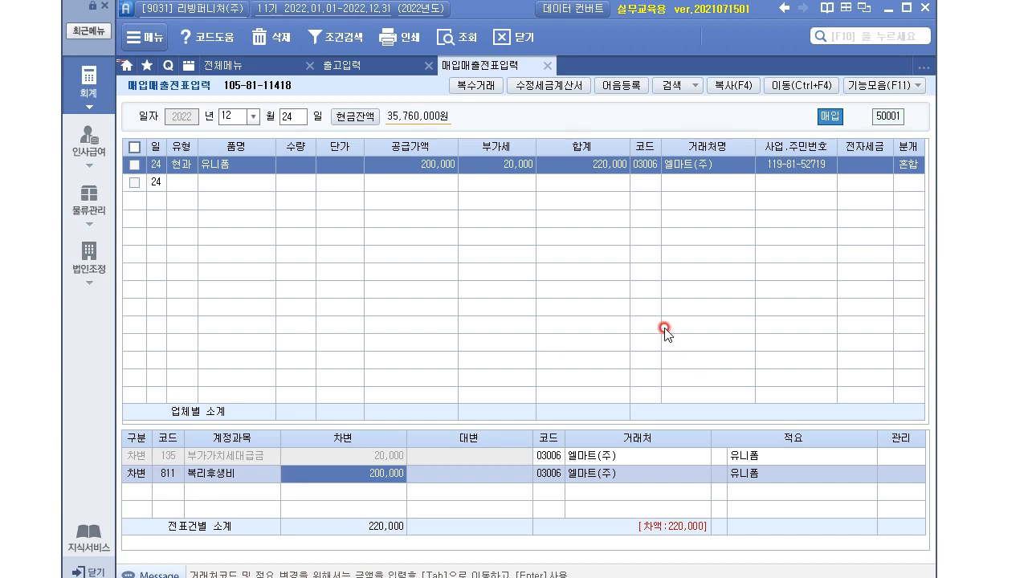
pyautogui.press('Return')
pyautogui.write('4')
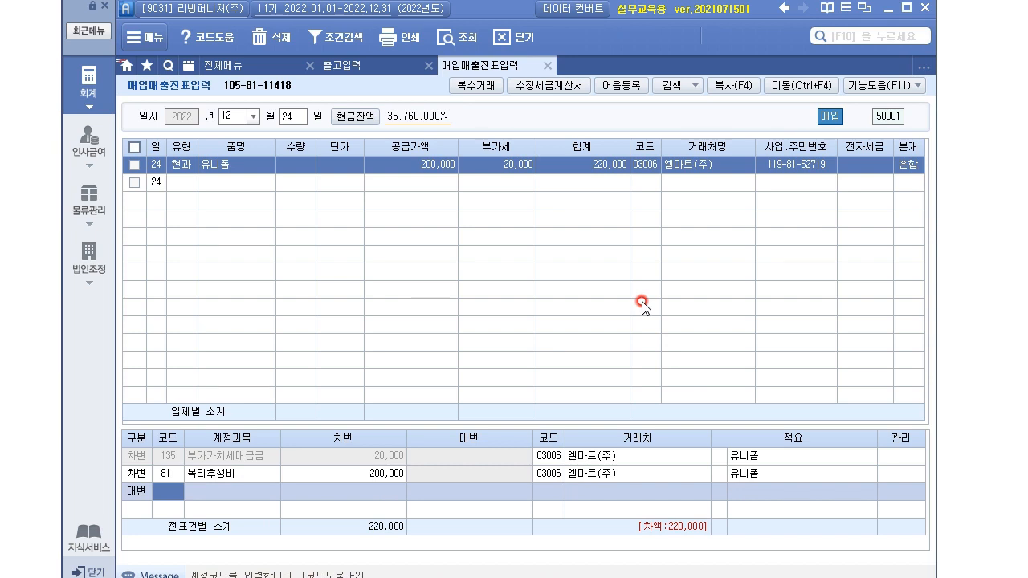
pyautogui.write('101')
pyautogui.press('Return')
pyautogui.write('220,000')
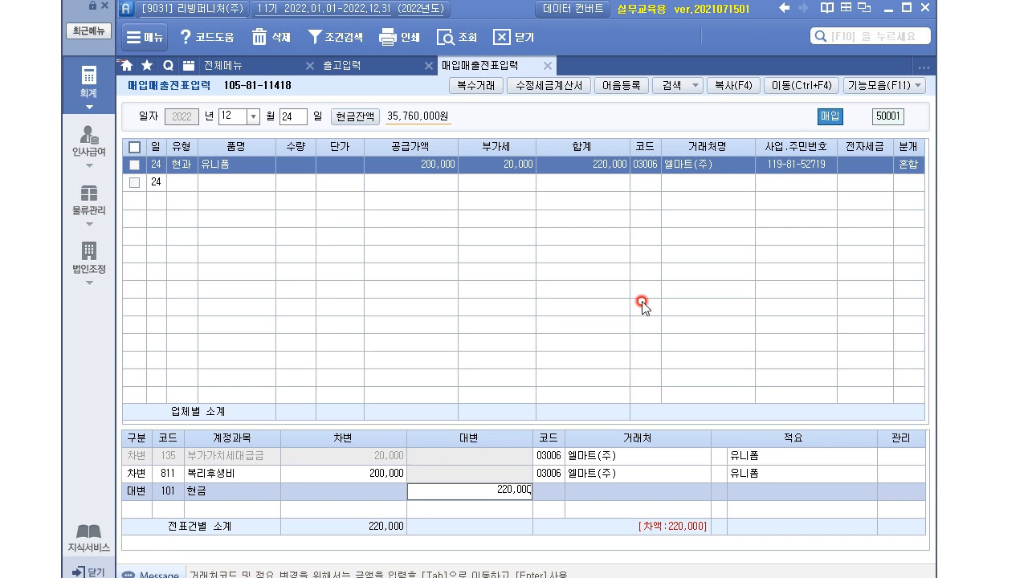
pyautogui.press('Return')
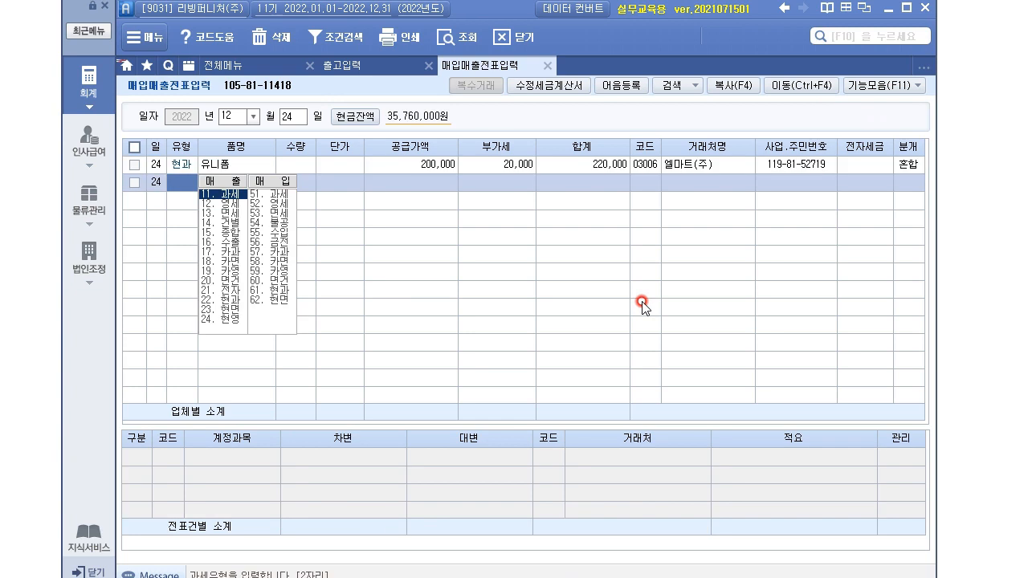
# Step: Verify the 12/24 유니폼 entry's 복리후생비 and 20,000 VAT lines balance at 220,000, then return to the exam
pyautogui.click(911, 165)
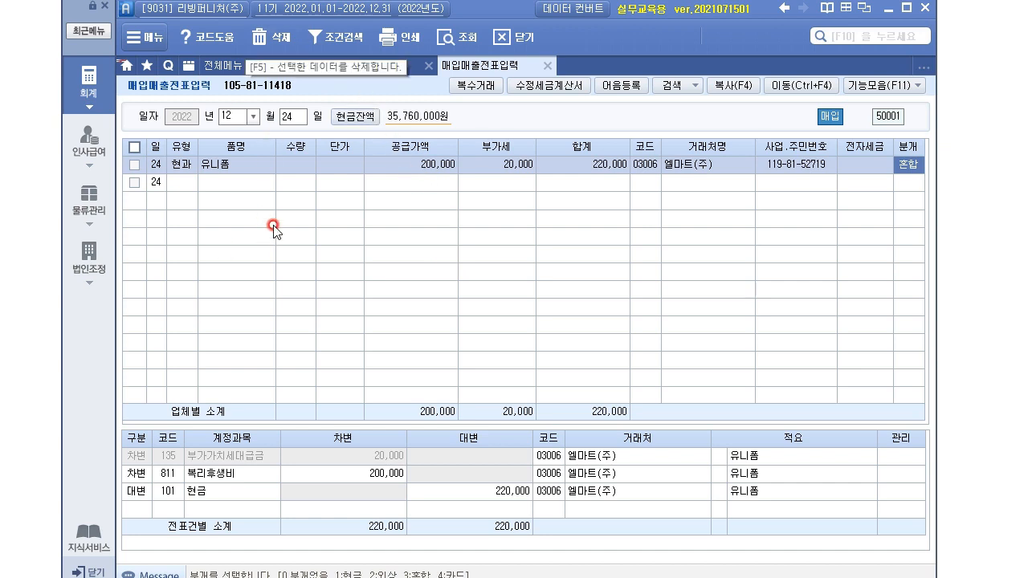
pyautogui.click(248, 167)
pyautogui.click(176, 473)
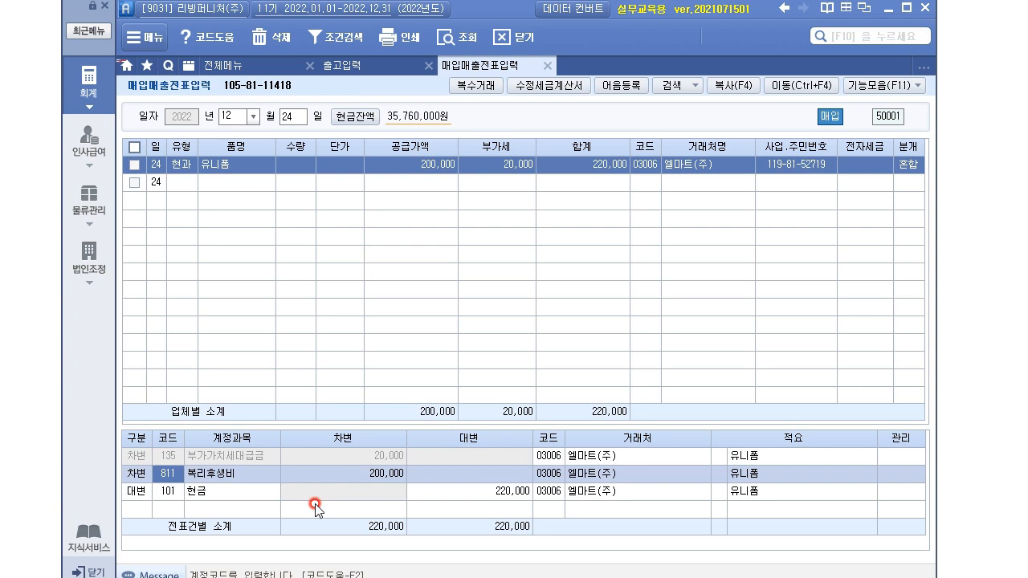
pyautogui.click(507, 167)
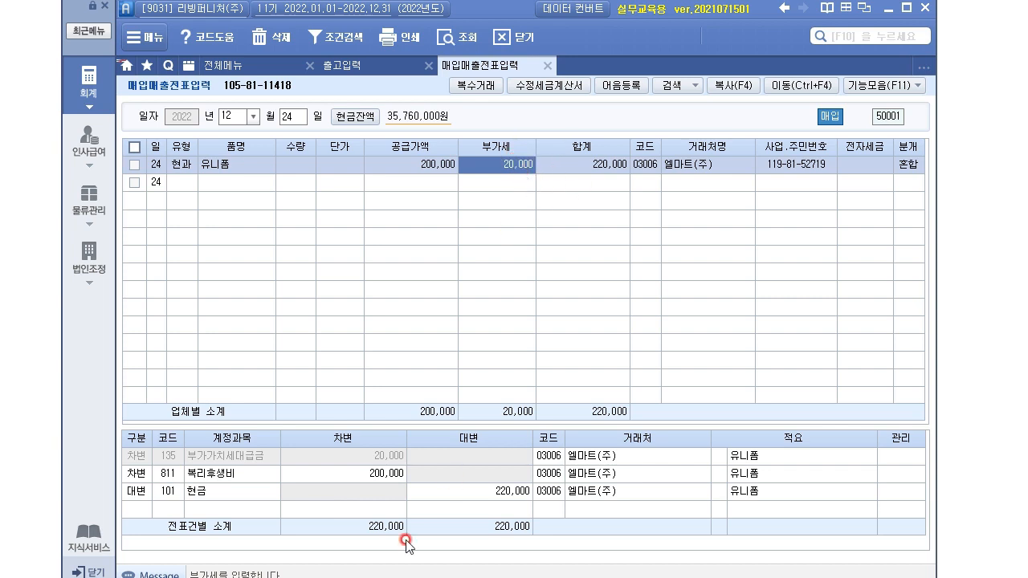
pyautogui.click(214, 473)
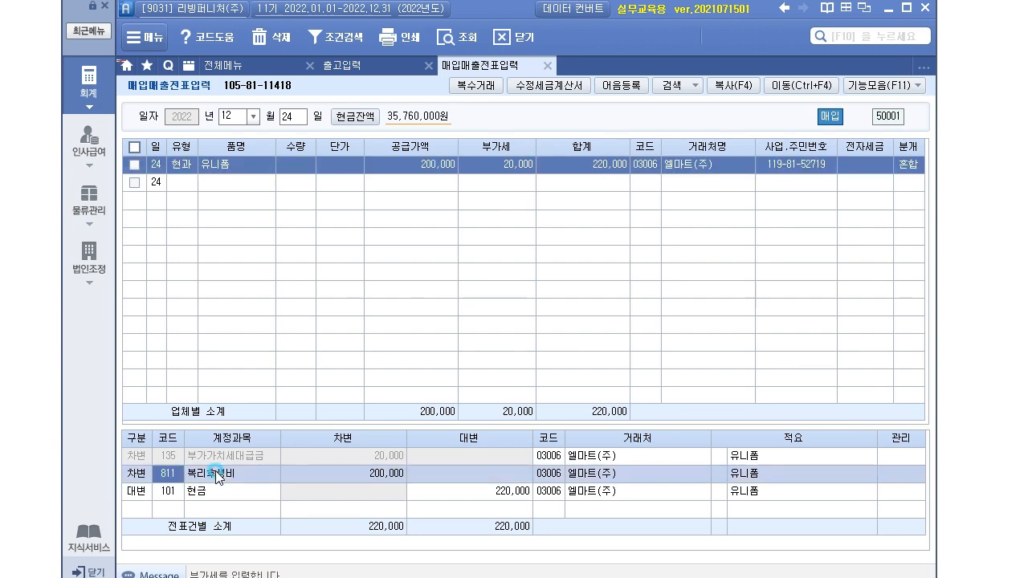
pyautogui.click(335, 460)
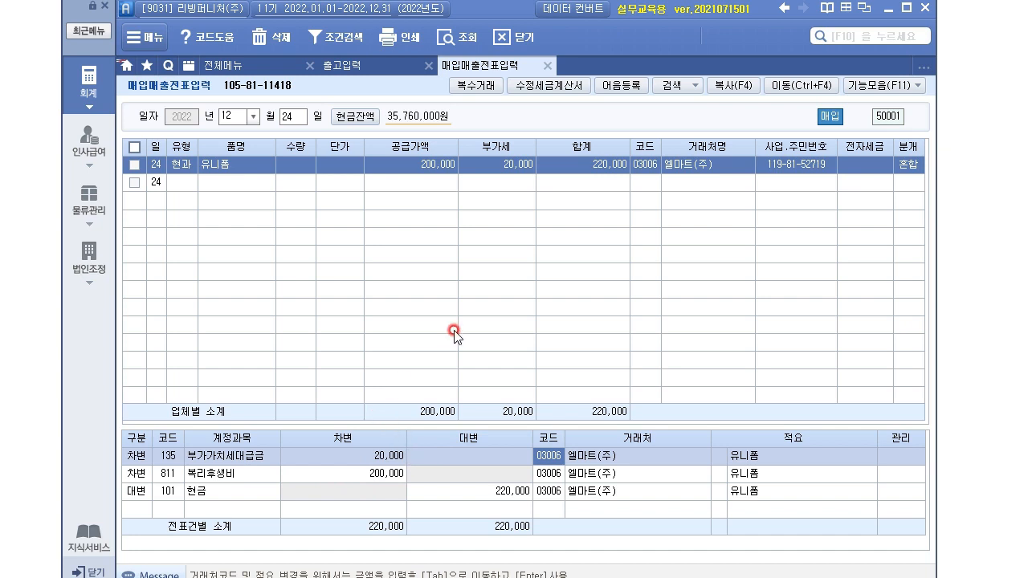
pyautogui.click(983, 331)
# Step: Highlight the 현금영수증 title and the sale-of-goods phrase in problem (4)
pyautogui.scroll(-10, 21, 87)
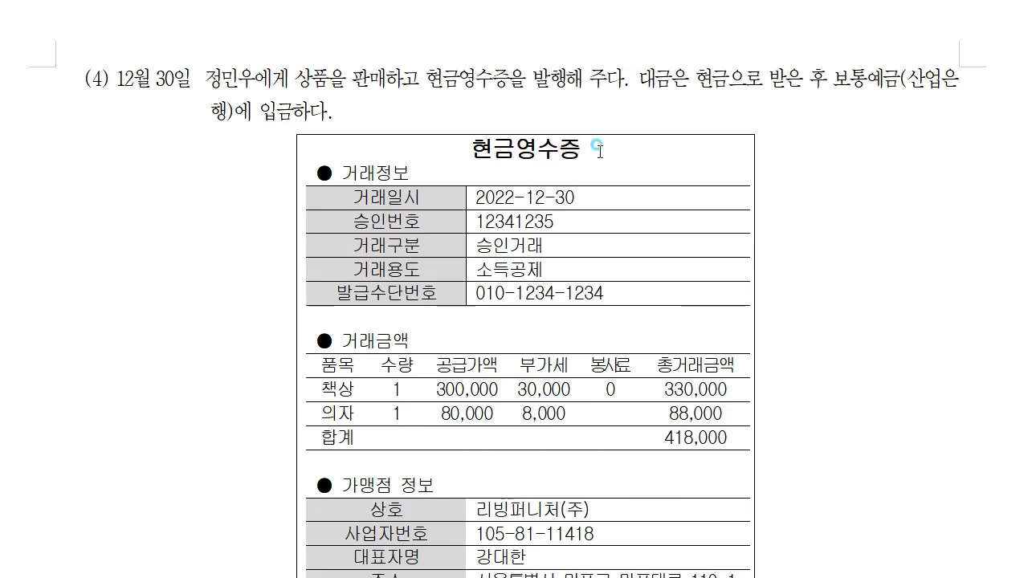
pyautogui.moveTo(597, 147); pyautogui.dragTo(468, 145)
pyautogui.click(827, 270)
pyautogui.moveTo(196, 74); pyautogui.dragTo(418, 80)
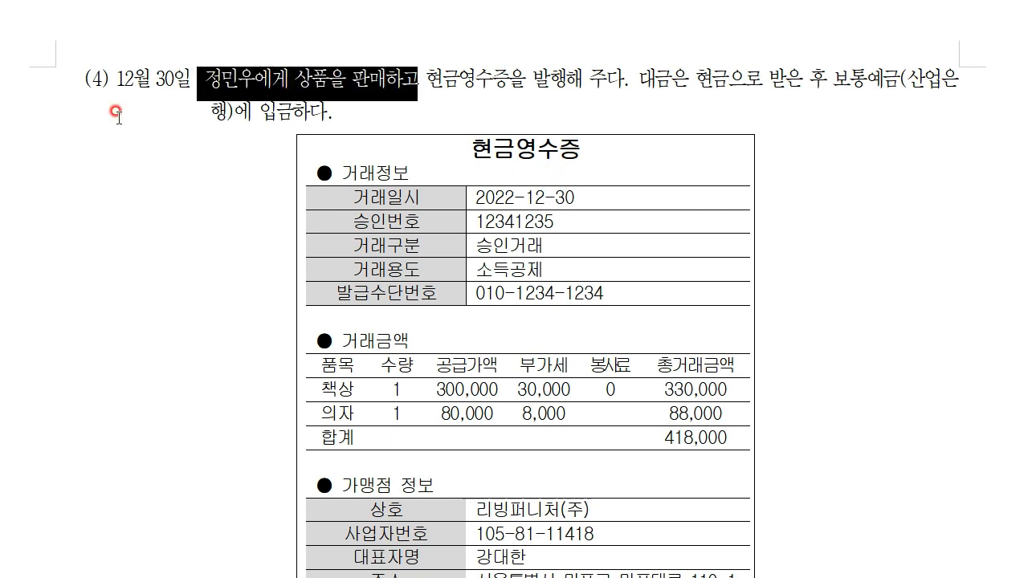
# Step: Compare with problem (2), pointing out its 상품을 매출 and tax-invoice wording
pyautogui.scroll(10, 568, 179)
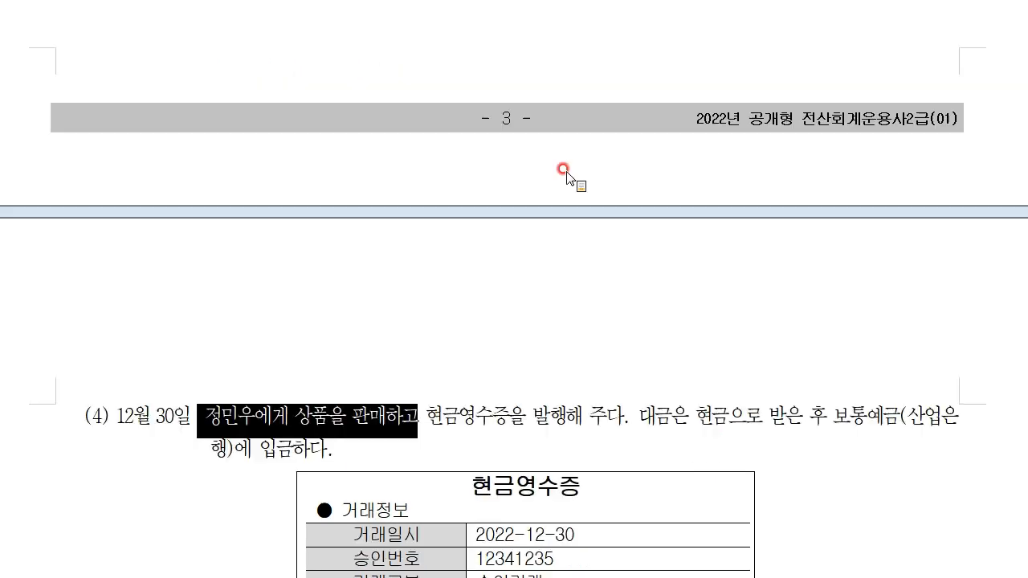
pyautogui.scroll(10, 565, 313)
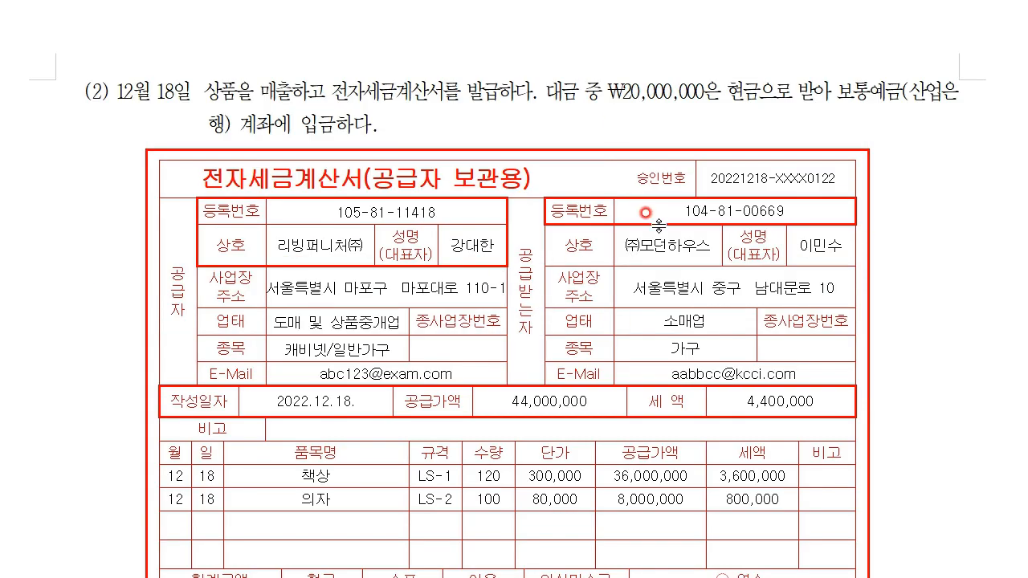
pyautogui.scroll(-1, 582, 104)
pyautogui.scroll(1, 582, 105)
pyautogui.moveTo(203, 84); pyautogui.dragTo(306, 92)
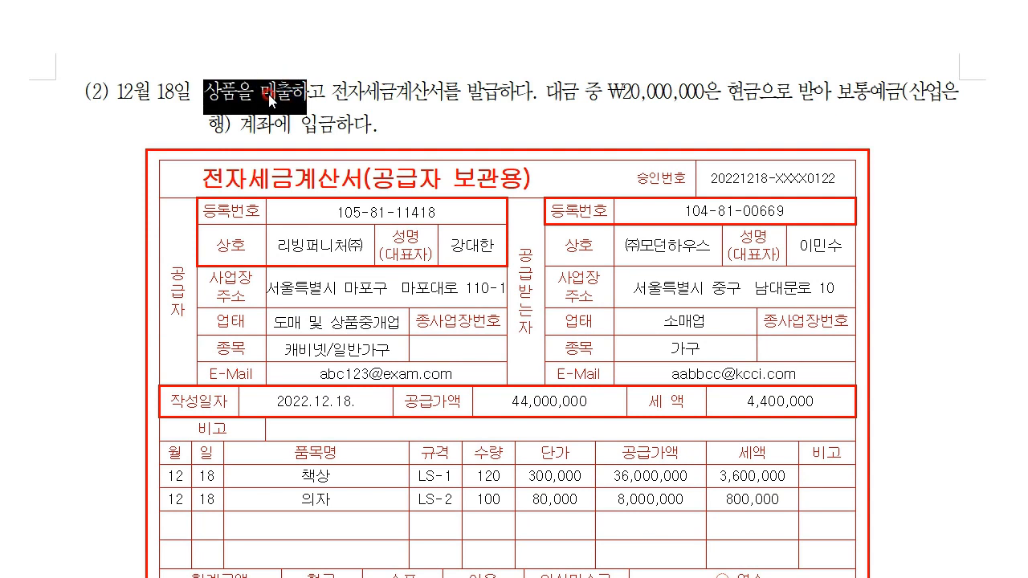
pyautogui.moveTo(331, 92); pyautogui.dragTo(499, 92)
# Step: Highlight problem (4)'s cash-receipt wording, the buyer, and the 12월 30일 date
pyautogui.scroll(-15, 520, 218)
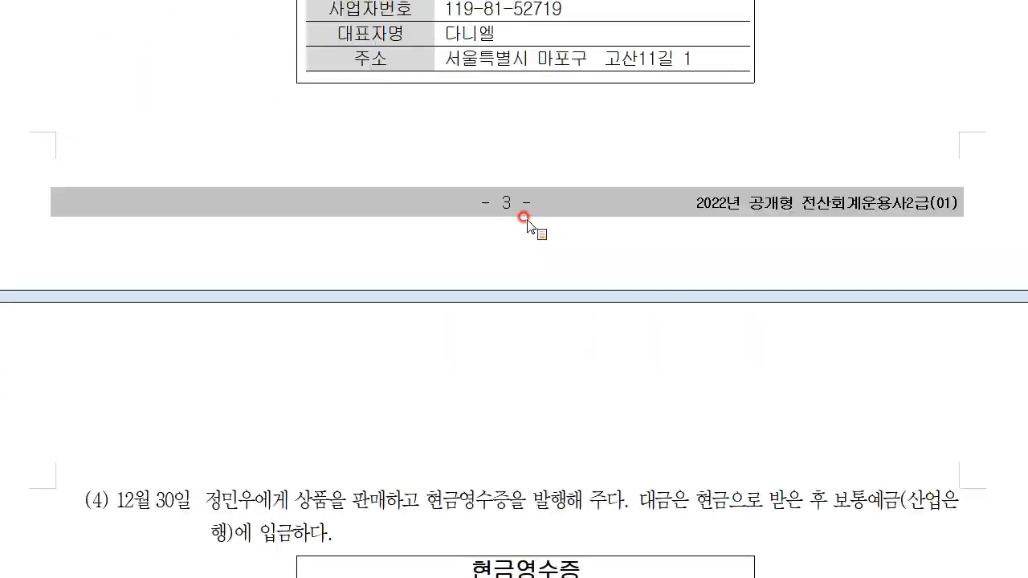
pyautogui.moveTo(424, 164); pyautogui.dragTo(636, 159)
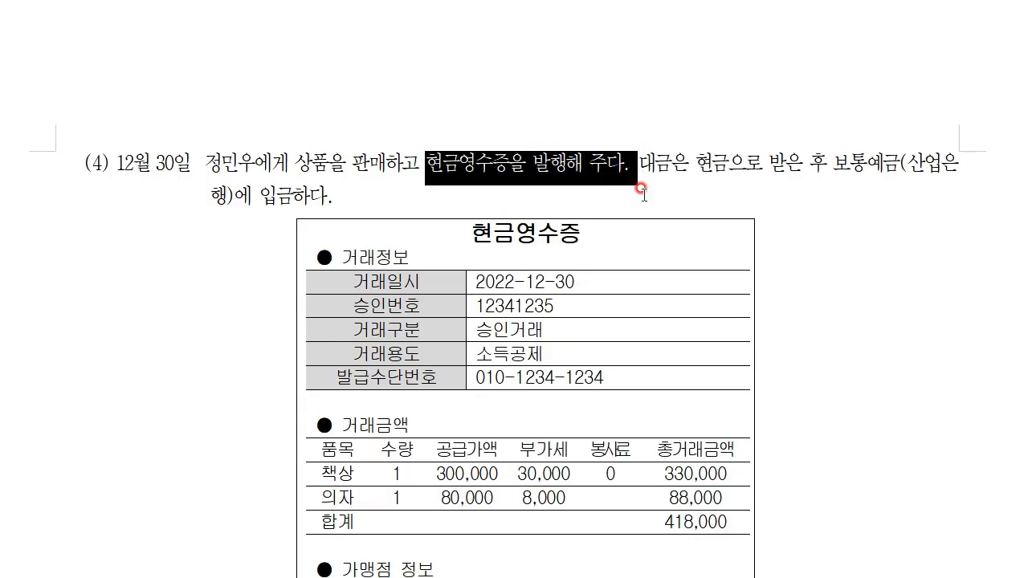
pyautogui.moveTo(205, 163); pyautogui.dragTo(253, 165)
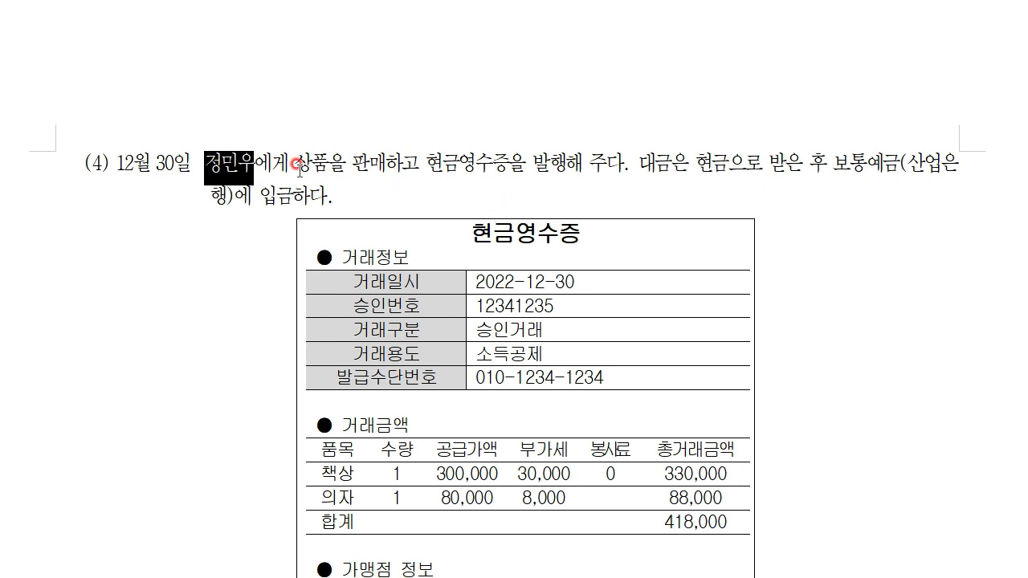
pyautogui.moveTo(154, 163); pyautogui.dragTo(164, 163)
pyautogui.click(351, 199)
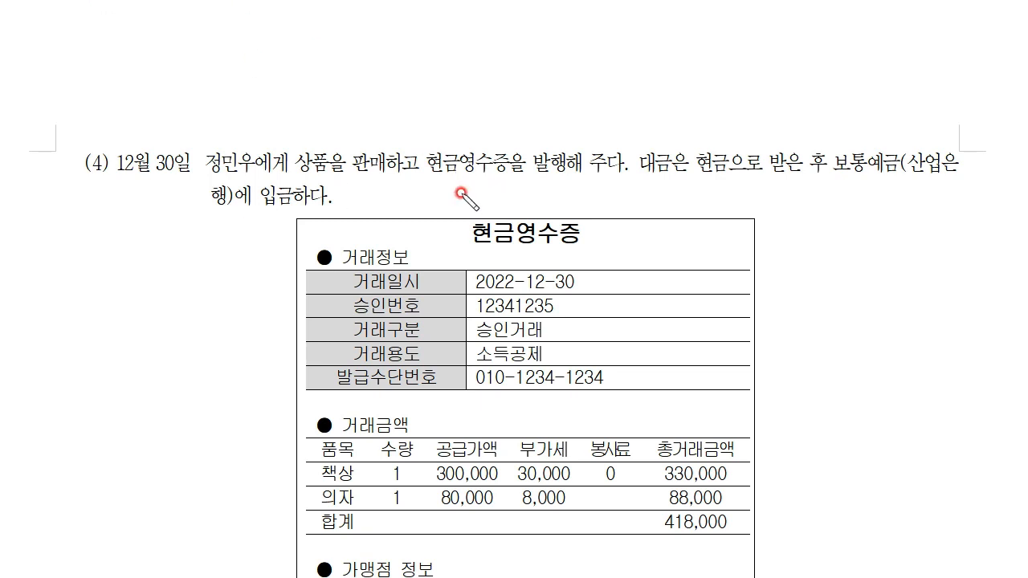
pyautogui.moveTo(591, 242)
pyautogui.mouseDown()
pyautogui.moveTo(557, 253)
pyautogui.moveTo(592, 223)
pyautogui.moveTo(619, 222)
pyautogui.mouseUp()
pyautogui.moveTo(294, 169); pyautogui.dragTo(397, 172)
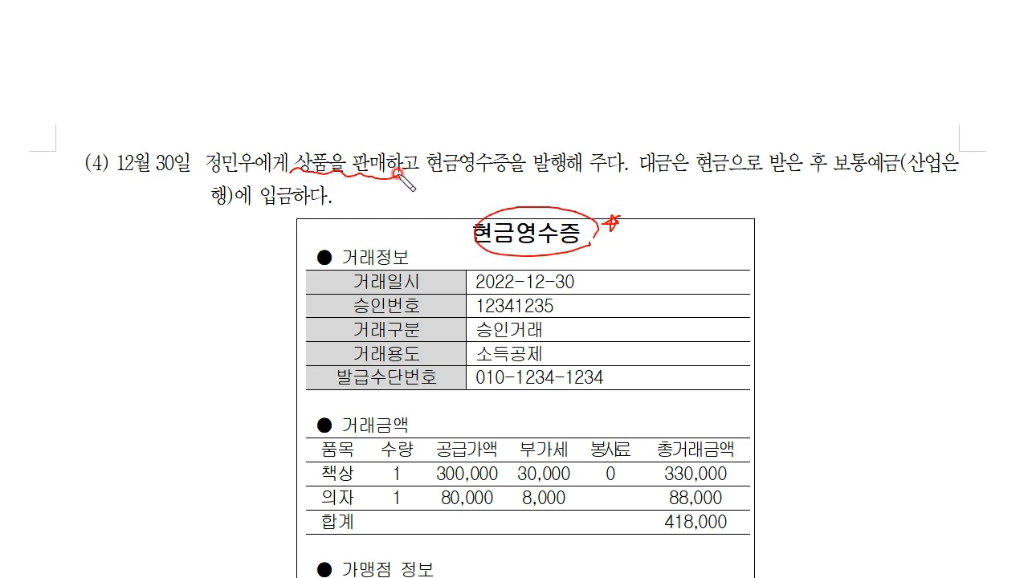
pyautogui.moveTo(218, 129); pyautogui.dragTo(238, 124)
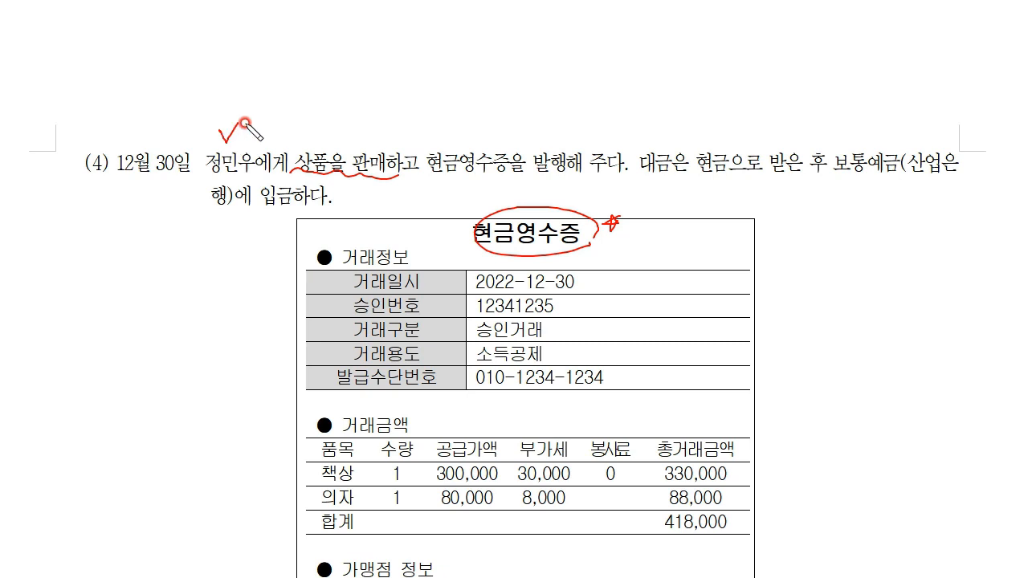
pyautogui.moveTo(493, 134); pyautogui.dragTo(507, 130)
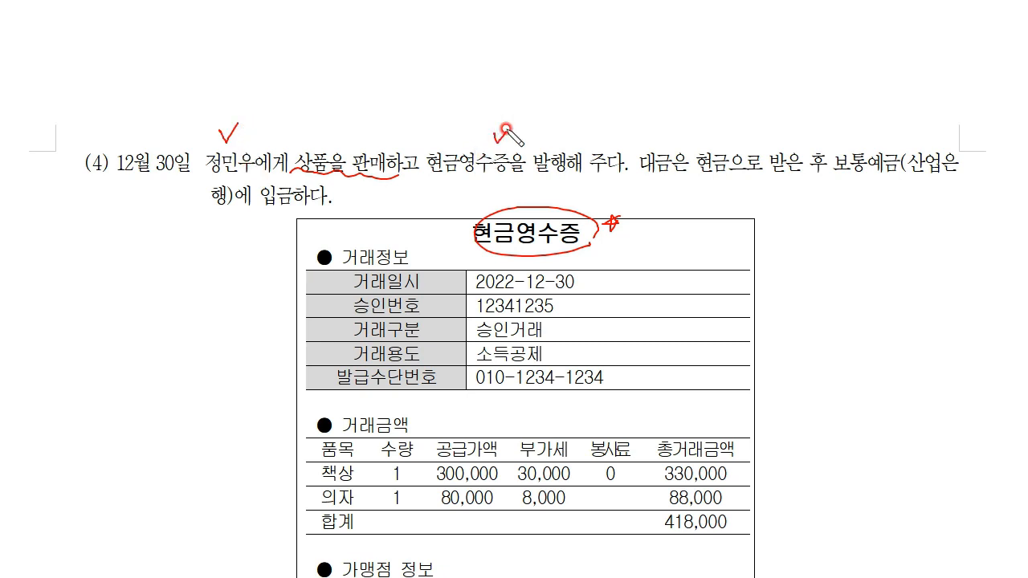
pyautogui.moveTo(306, 146)
pyautogui.mouseDown()
pyautogui.moveTo(367, 85)
pyautogui.moveTo(364, 104)
pyautogui.mouseUp()
pyautogui.moveTo(422, 60); pyautogui.dragTo(436, 58)
pyautogui.moveTo(424, 69); pyautogui.dragTo(454, 70)
pyautogui.moveTo(435, 79)
pyautogui.mouseDown()
pyautogui.moveTo(432, 90)
pyautogui.moveTo(445, 87)
pyautogui.mouseUp()
pyautogui.moveTo(448, 65); pyautogui.dragTo(458, 70)
pyautogui.moveTo(453, 70); pyautogui.dragTo(453, 78)
pyautogui.moveTo(450, 80)
pyautogui.mouseDown()
pyautogui.moveTo(464, 75)
pyautogui.moveTo(482, 93)
pyautogui.moveTo(429, 89)
pyautogui.mouseUp()
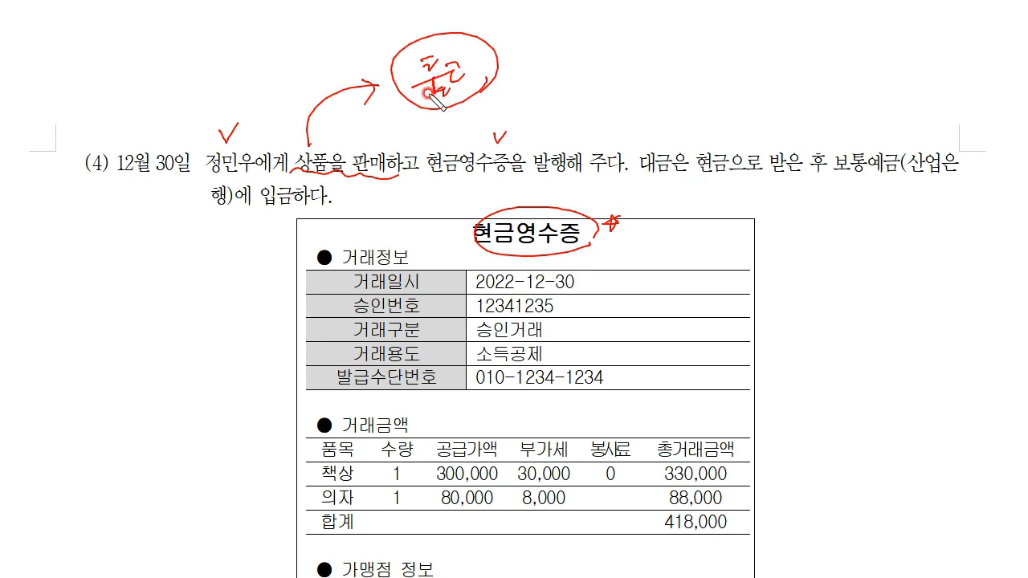
pyautogui.moveTo(508, 79); pyautogui.dragTo(568, 78)
pyautogui.moveTo(557, 71); pyautogui.dragTo(545, 96)
pyautogui.moveTo(594, 57)
pyautogui.mouseDown()
pyautogui.moveTo(615, 76)
pyautogui.moveTo(654, 75)
pyautogui.moveTo(668, 88)
pyautogui.mouseUp()
pyautogui.moveTo(642, 36)
pyautogui.mouseDown()
pyautogui.moveTo(672, 98)
pyautogui.moveTo(738, 66)
pyautogui.mouseUp()
pyautogui.moveTo(722, 54); pyautogui.dragTo(725, 84)
pyautogui.moveTo(778, 57)
pyautogui.mouseDown()
pyautogui.moveTo(650, 234)
pyautogui.moveTo(689, 226)
pyautogui.mouseUp()
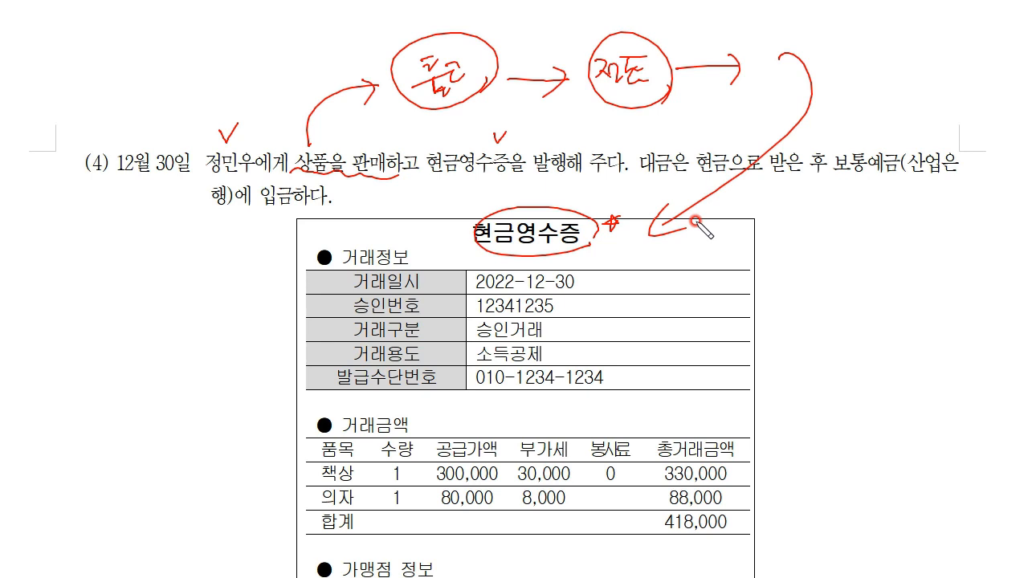
pyautogui.moveTo(84, 112)
pyautogui.mouseDown()
pyautogui.moveTo(101, 137)
pyautogui.moveTo(84, 111)
pyautogui.mouseUp()
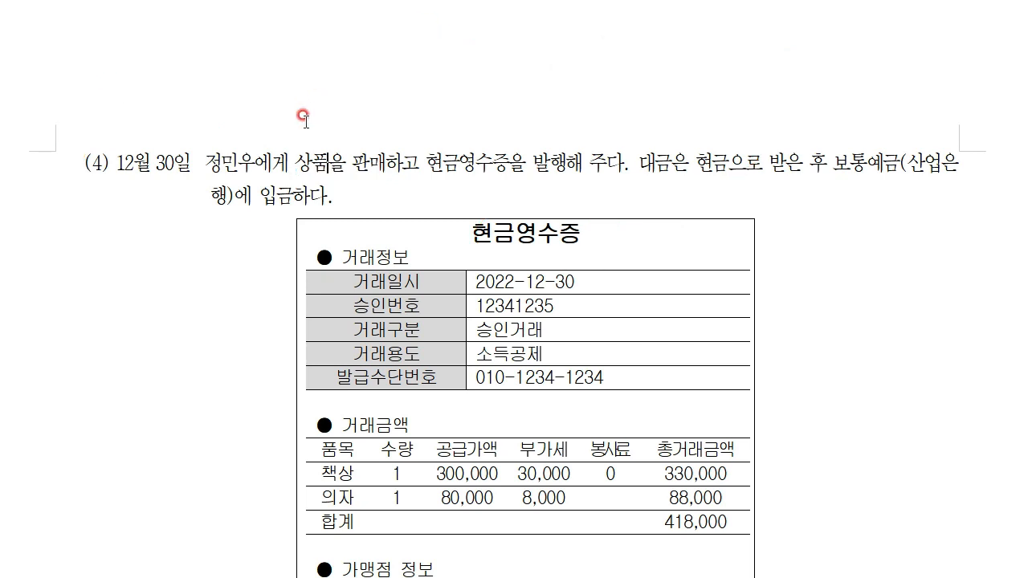
pyautogui.scroll(-2, 300, 107)
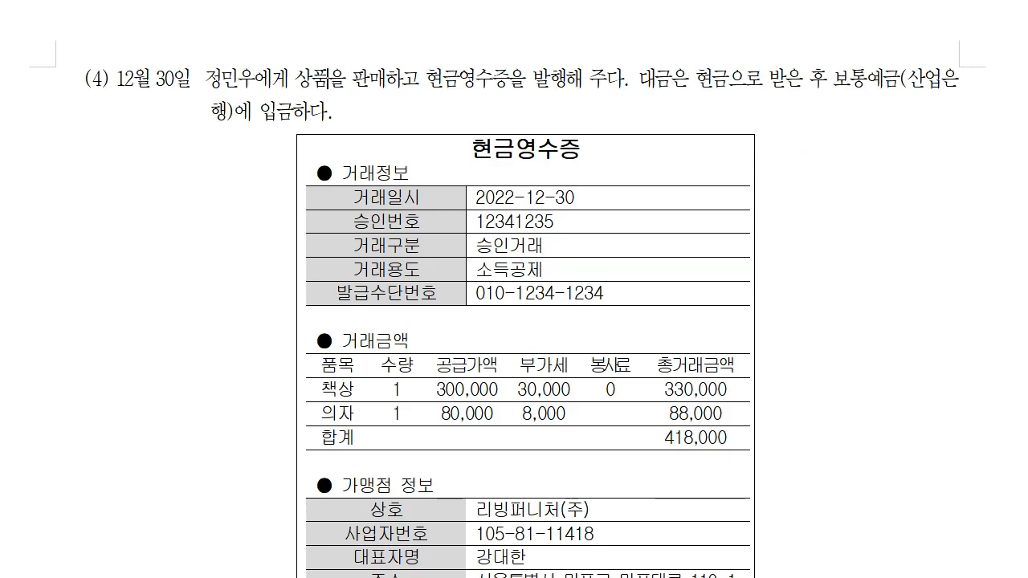
# Step: Open 출고입력 under production and inventory management and add a new row dated day 30
pyautogui.hotkey('alt', 'Tab')
pyautogui.moveTo(499, 8); pyautogui.dragTo(490, 170)
pyautogui.click(90, 368)
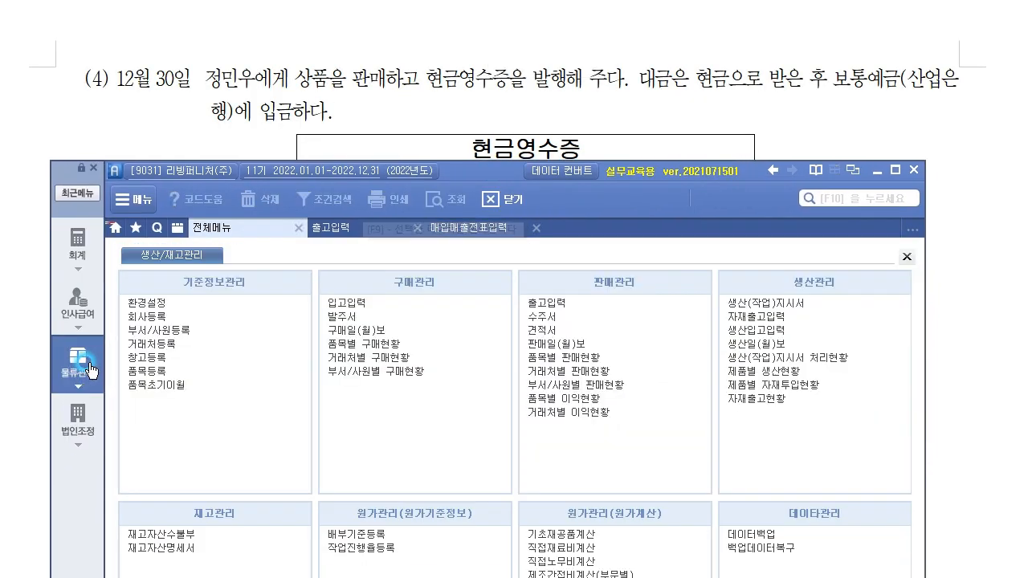
pyautogui.click(547, 303)
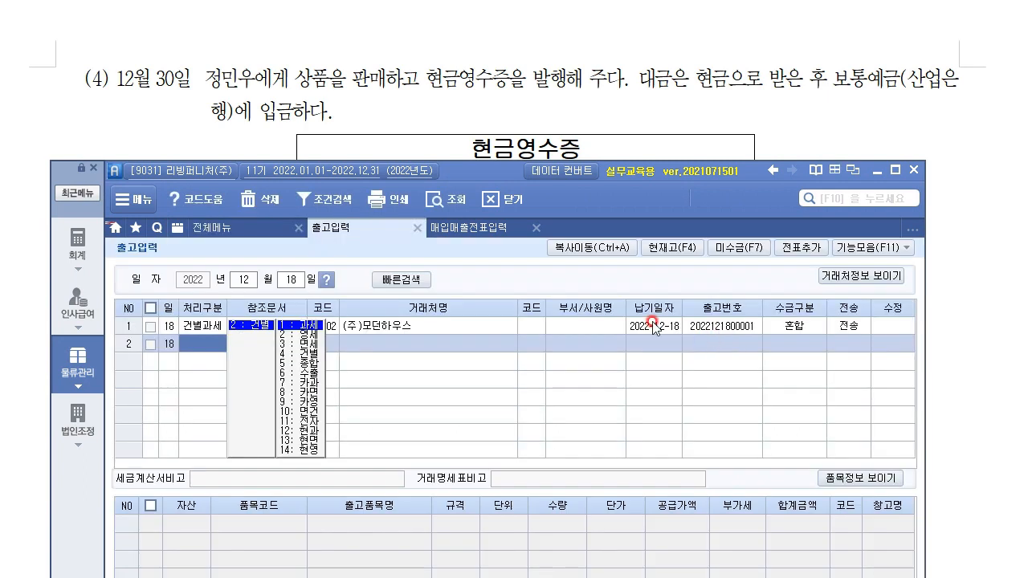
pyautogui.click(440, 198)
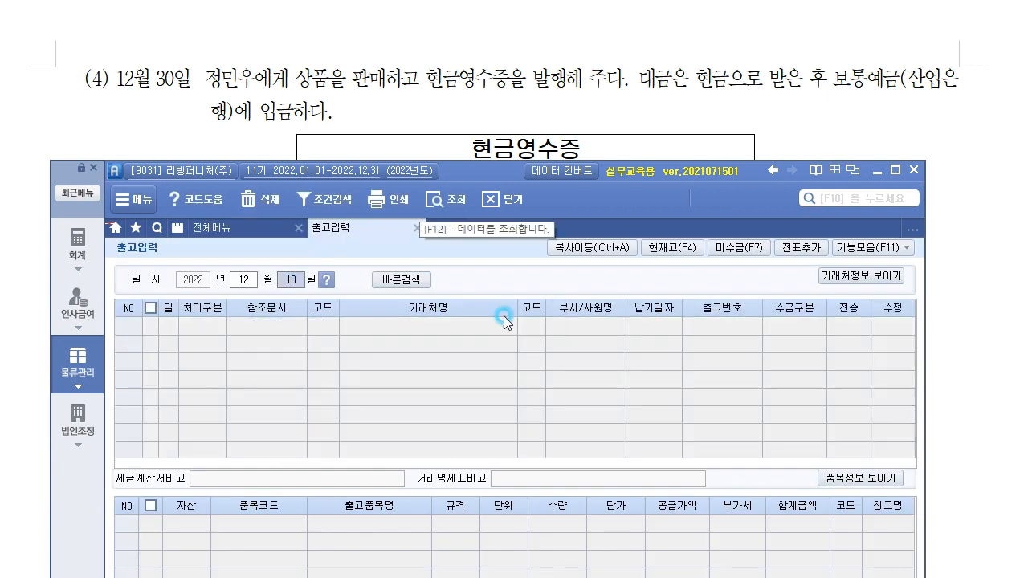
pyautogui.write('30')
pyautogui.press('Return')
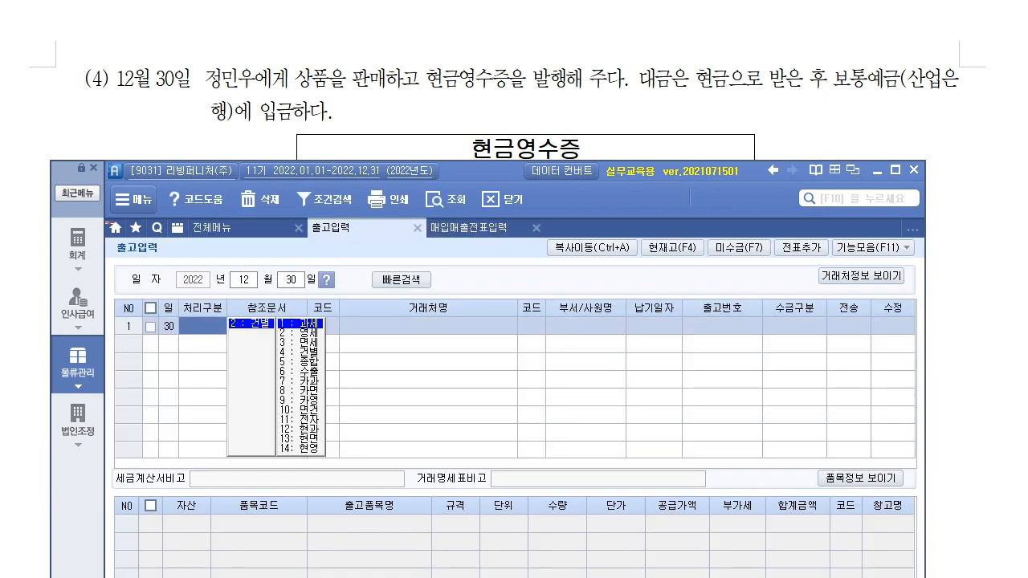
# Step: Set 처리구분 to 12:건별현과 and pick the individual buyer via the F2 customer search
pyautogui.click(328, 335)
pyautogui.click(261, 324)
pyautogui.click(253, 323)
pyautogui.click(305, 432)
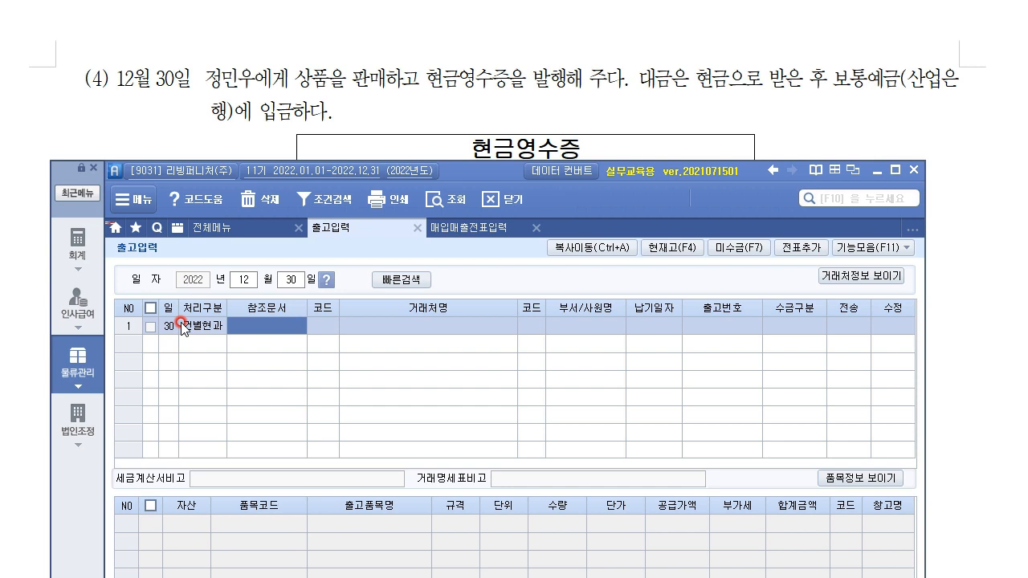
pyautogui.press('Return')
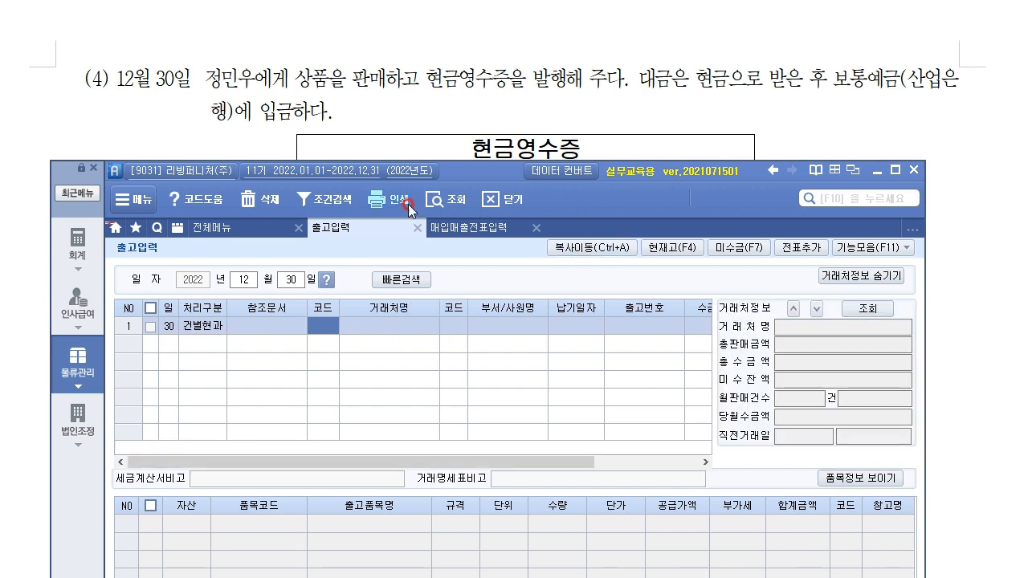
pyautogui.press('F2')
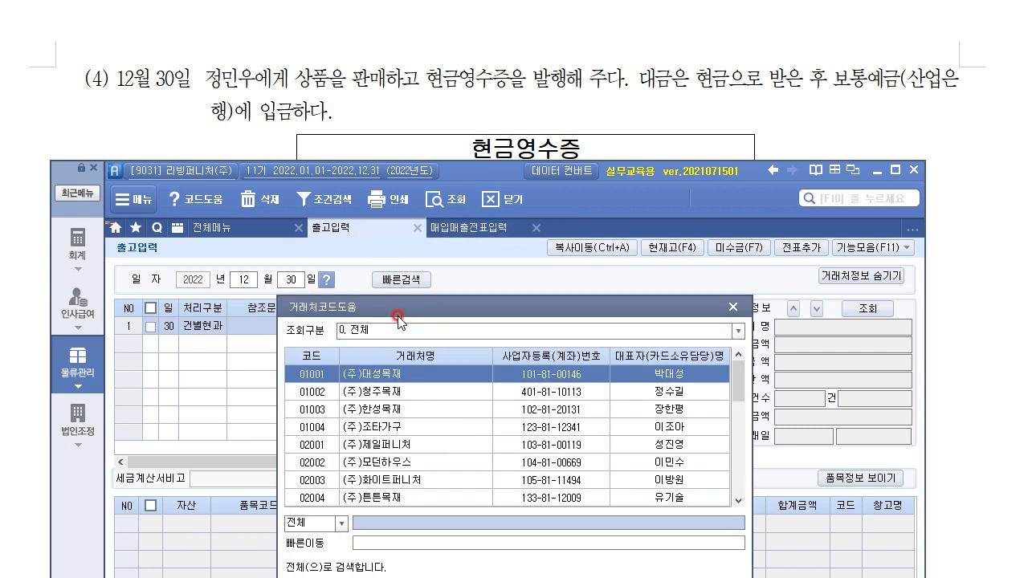
pyautogui.write('정')
pyautogui.press('Return')
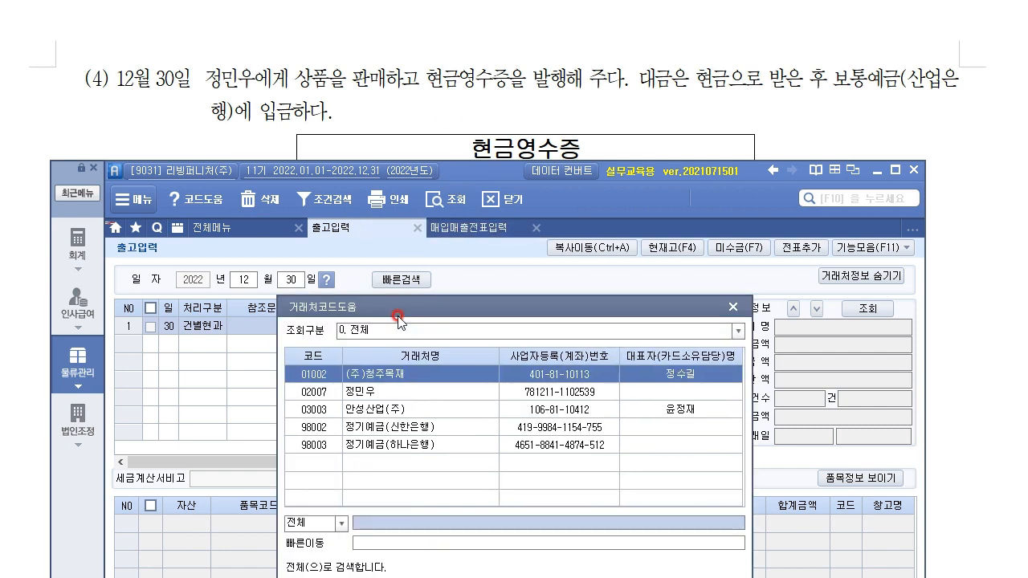
pyautogui.press('Down')
pyautogui.press('Return')
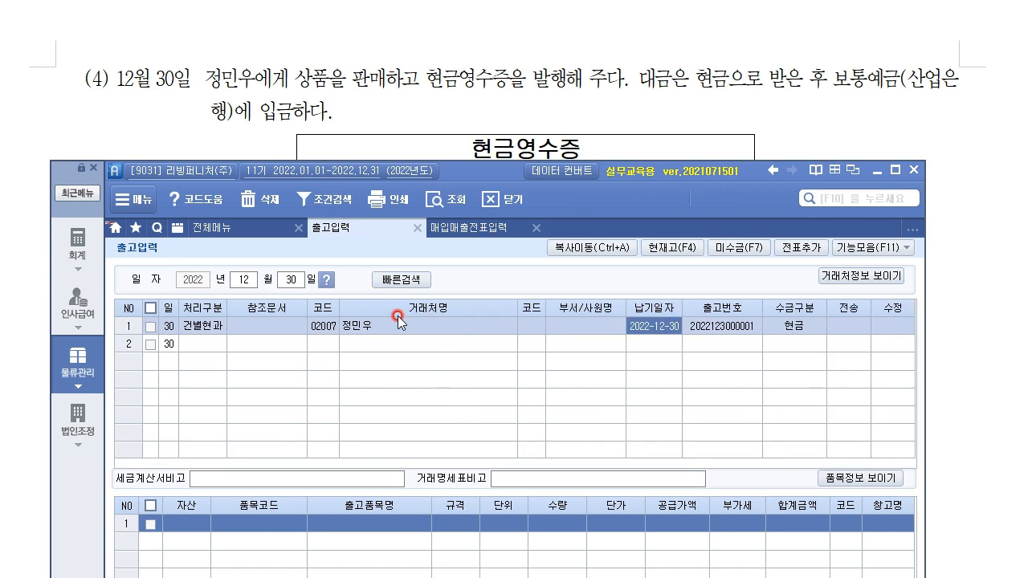
pyautogui.press('Return')
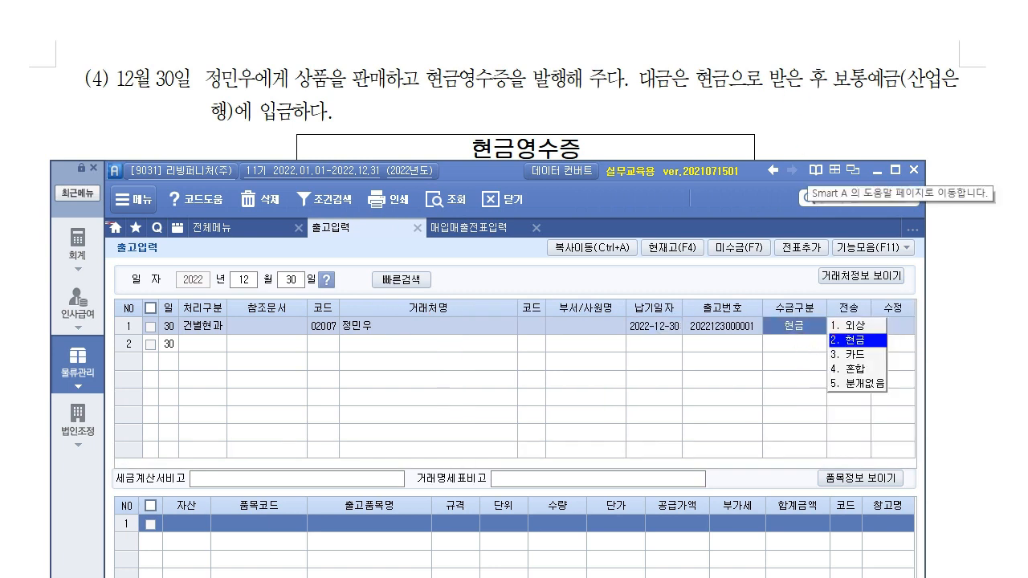
pyautogui.click(138, 2)
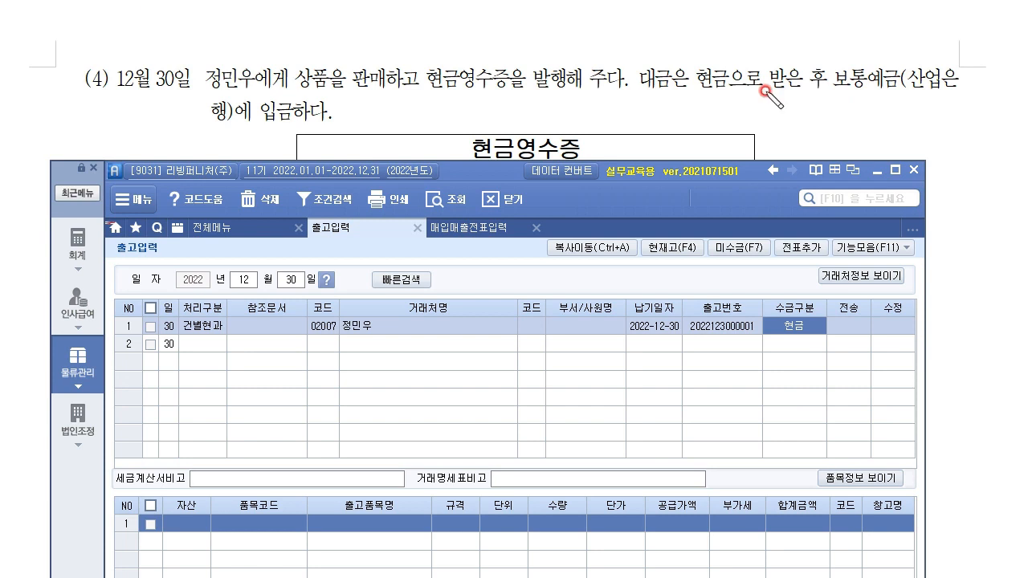
pyautogui.moveTo(893, 85); pyautogui.dragTo(897, 99)
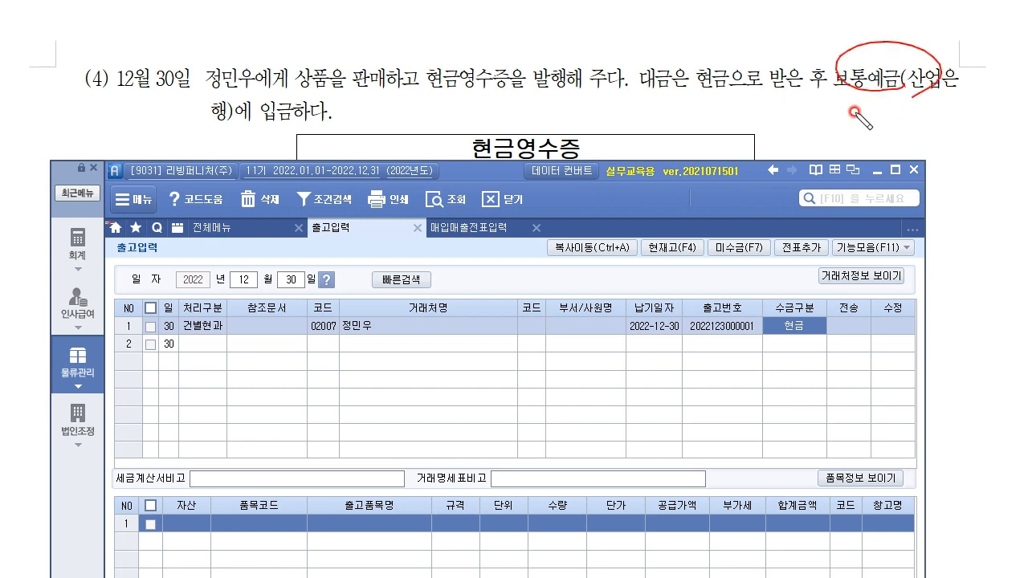
pyautogui.moveTo(720, 90)
pyautogui.mouseDown()
pyautogui.moveTo(747, 93)
pyautogui.moveTo(779, 51)
pyautogui.moveTo(839, 50)
pyautogui.mouseUp()
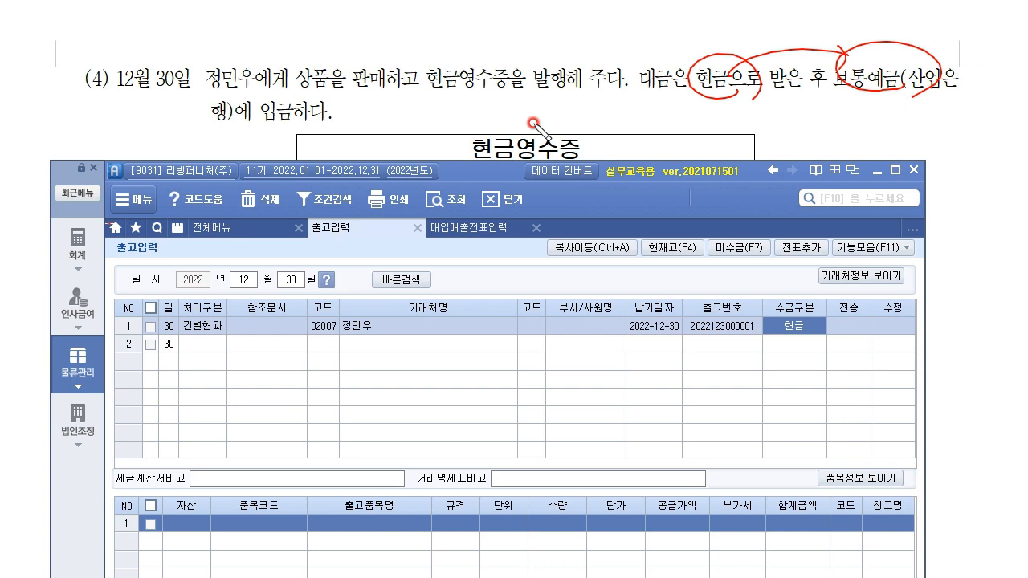
pyautogui.moveTo(580, 162)
pyautogui.mouseDown()
pyautogui.moveTo(606, 131)
pyautogui.moveTo(725, 108)
pyautogui.mouseUp()
pyautogui.moveTo(610, 146); pyautogui.dragTo(649, 141)
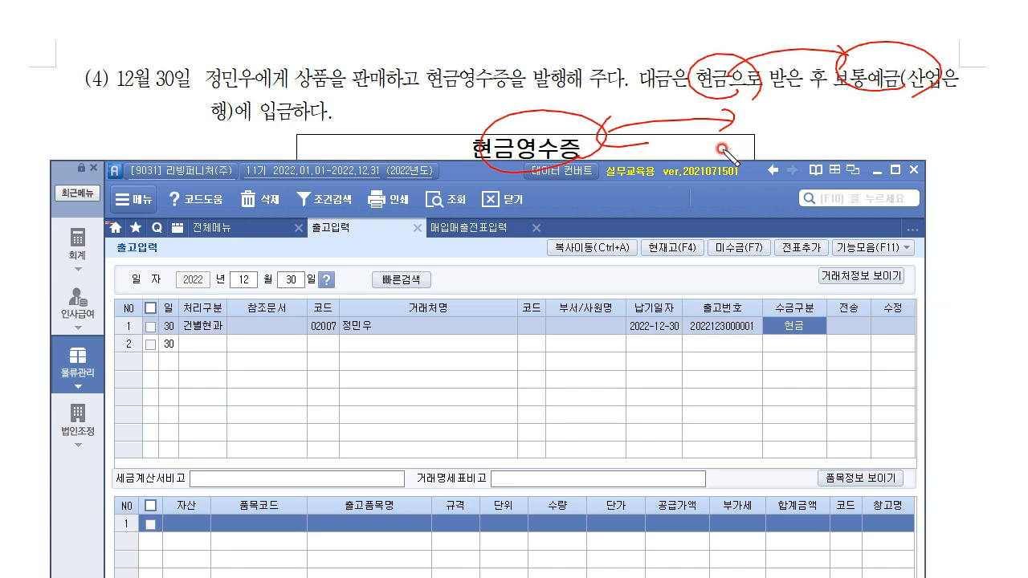
pyautogui.moveTo(567, 358)
pyautogui.mouseDown()
pyautogui.moveTo(608, 360)
pyautogui.moveTo(551, 394)
pyautogui.moveTo(634, 405)
pyautogui.moveTo(647, 392)
pyautogui.mouseUp()
pyautogui.moveTo(798, 341); pyautogui.dragTo(835, 321)
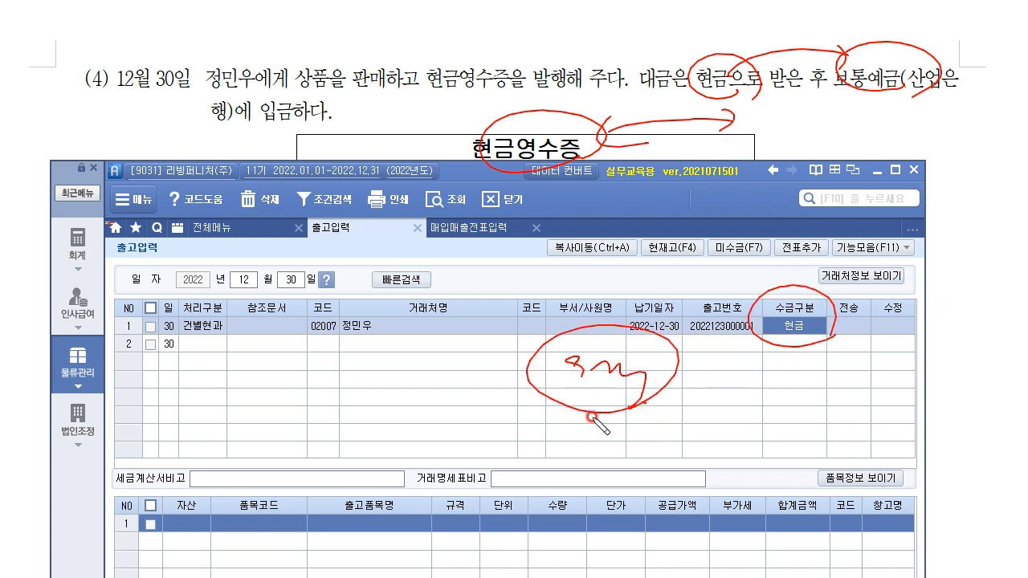
pyautogui.moveTo(905, 108); pyautogui.dragTo(884, 114)
pyautogui.moveTo(761, 32); pyautogui.dragTo(654, 153)
pyautogui.moveTo(664, 38)
pyautogui.mouseDown()
pyautogui.moveTo(725, 128)
pyautogui.moveTo(784, 159)
pyautogui.mouseUp()
pyautogui.moveTo(845, 100)
pyautogui.mouseDown()
pyautogui.moveTo(956, 92)
pyautogui.moveTo(894, 160)
pyautogui.mouseUp()
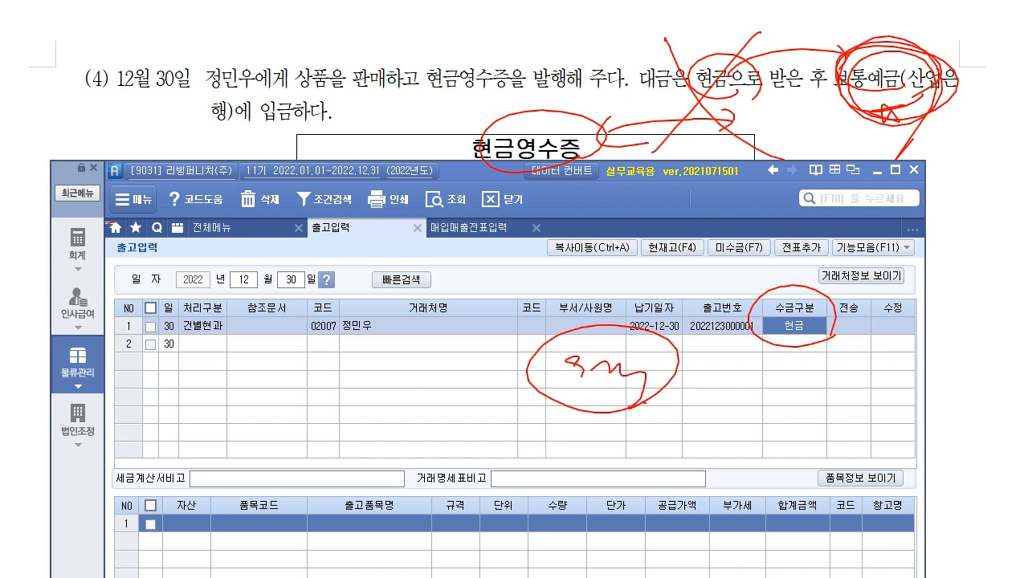
pyautogui.press('Escape')
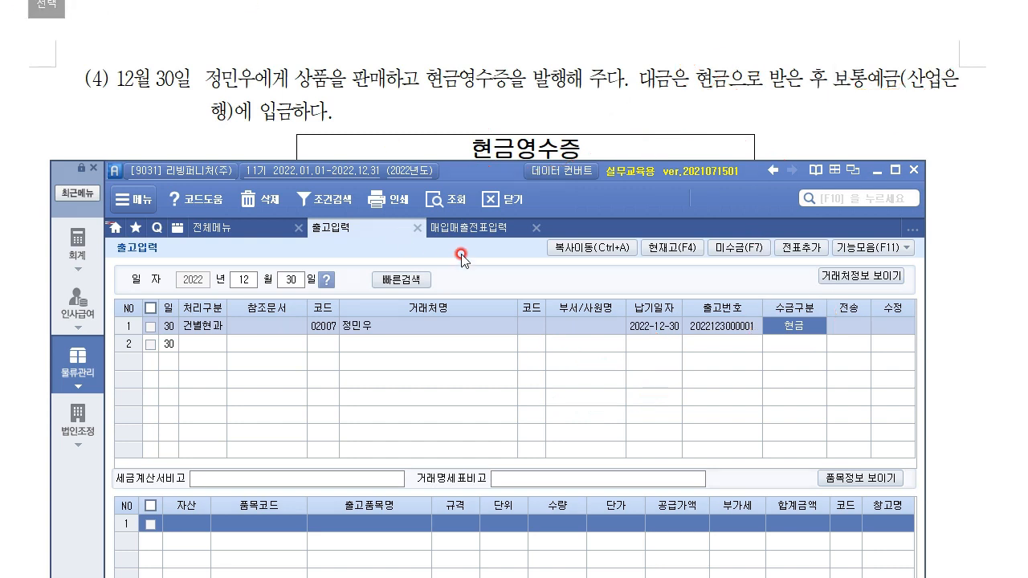
# Step: Set the 12/30 shipment's collection type to 4.혼합
pyautogui.click(797, 328)
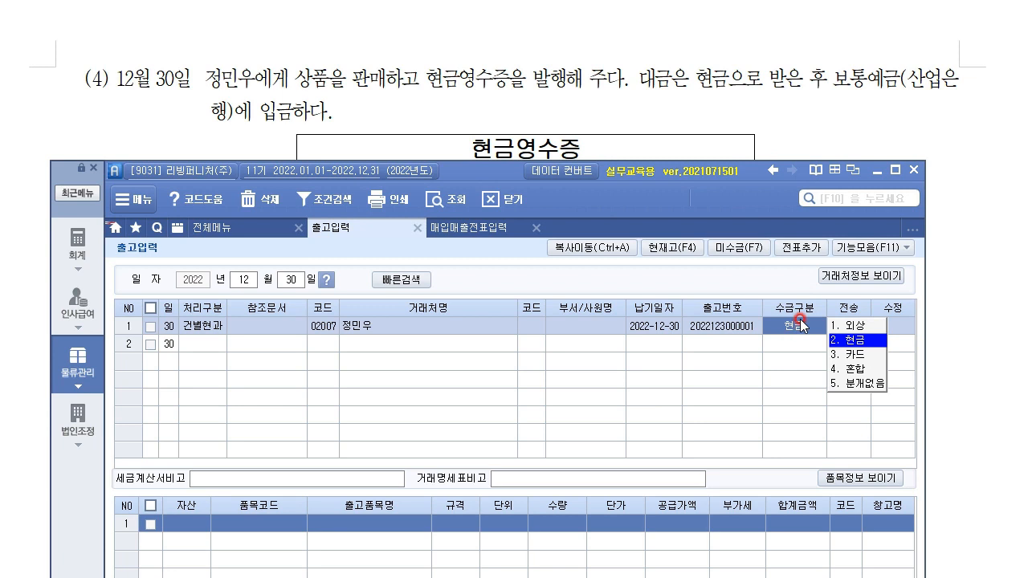
pyautogui.click(856, 371)
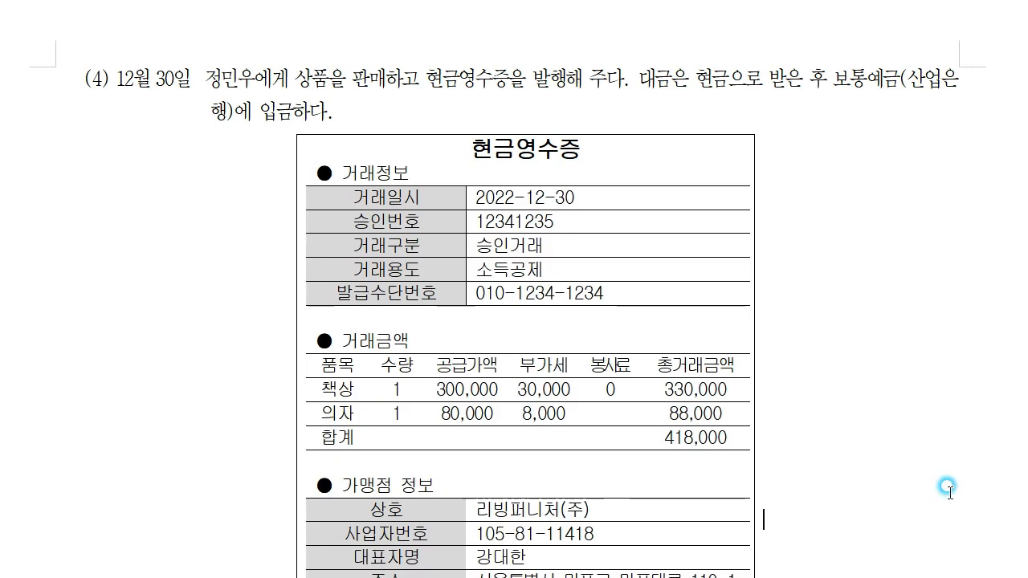
pyautogui.click(940, 489)
pyautogui.scroll(2, 939, 490)
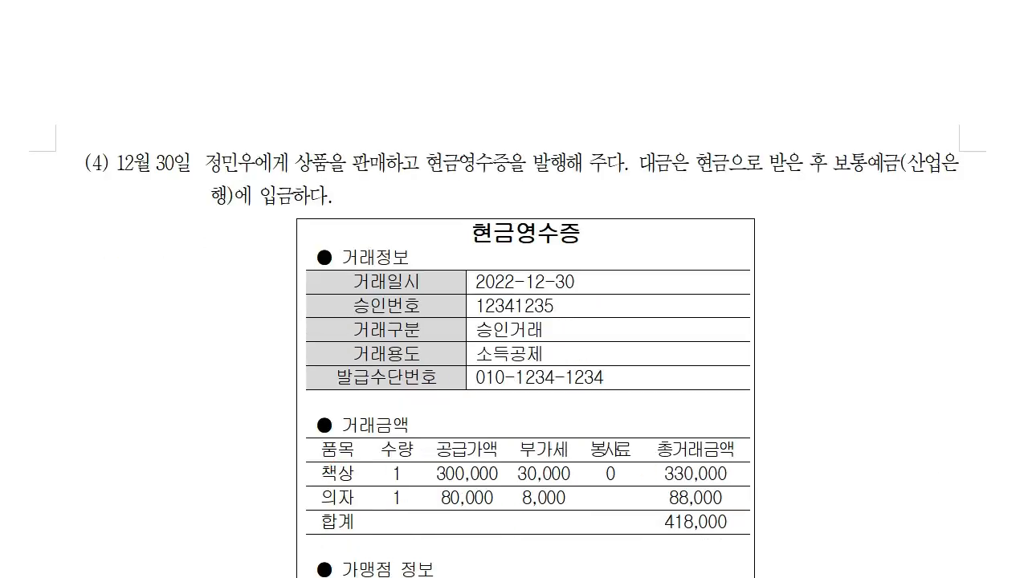
pyautogui.click(480, 577)
pyautogui.moveTo(477, 168); pyautogui.dragTo(485, 0)
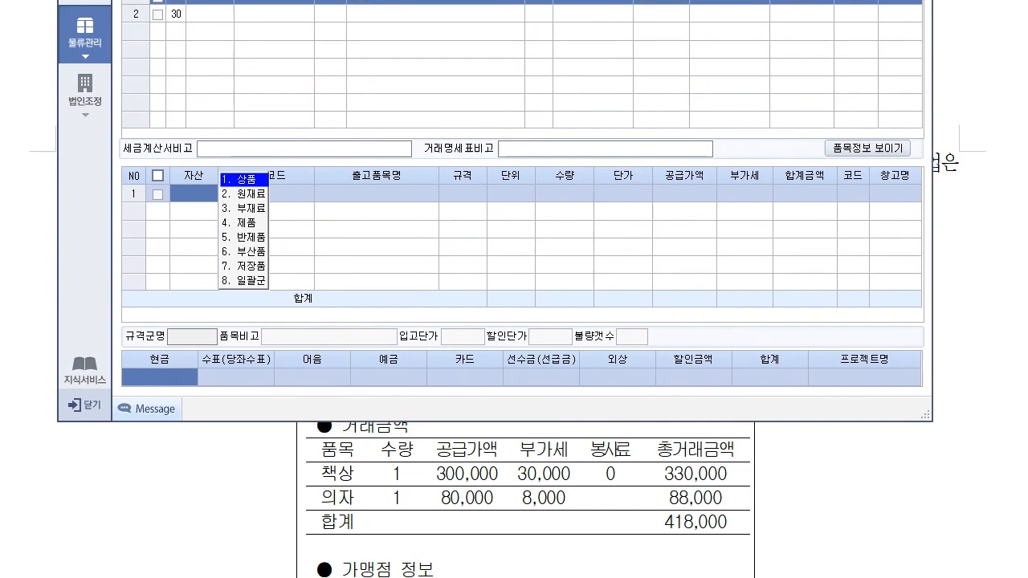
# Step: Add line 1: 상품 책상, quantity 1, unit price 300,000
pyautogui.click(362, 196)
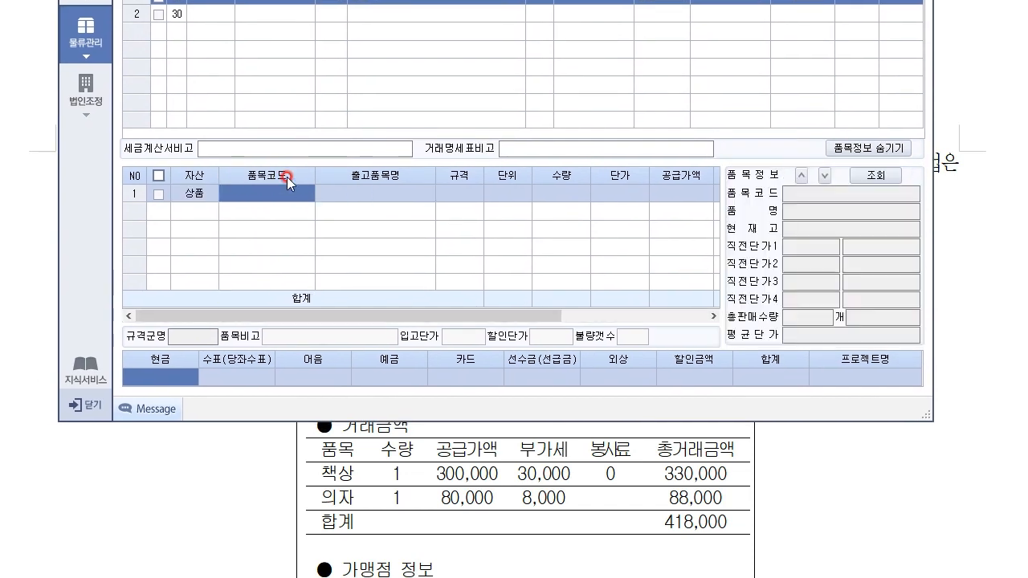
pyautogui.press('F2')
pyautogui.press('Down')
pyautogui.press('Up')
pyautogui.press('Return')
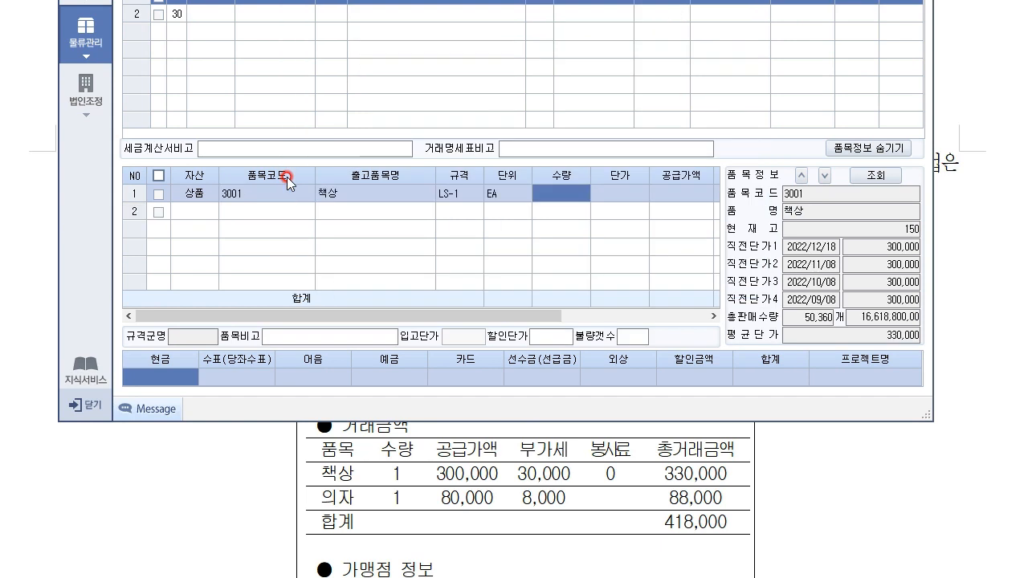
pyautogui.write('1')
pyautogui.press('Return')
pyautogui.write('3')
pyautogui.press('Return')
pyautogui.press('Return')
pyautogui.press('Return')
pyautogui.press('Return')
pyautogui.press('Return')
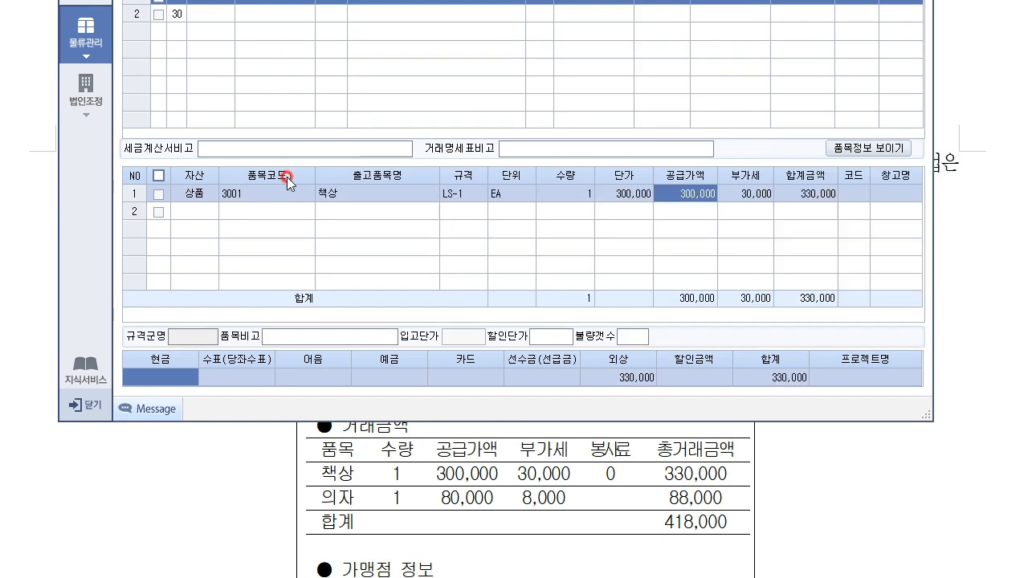
# Step: Add line 2: 의자, quantity 1, unit price 80,000
pyautogui.press('Return')
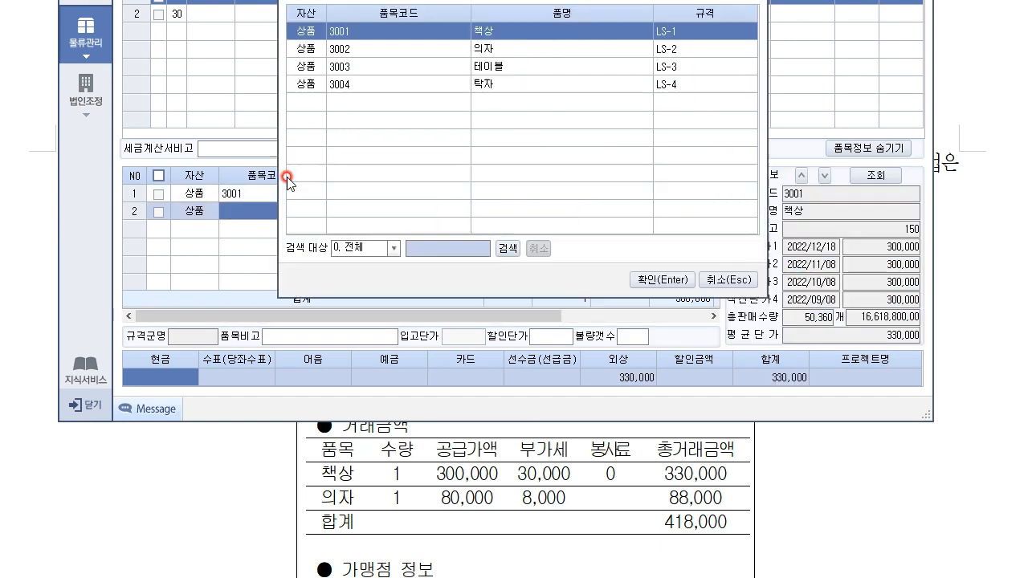
pyautogui.press('Down')
pyautogui.press('Return')
pyautogui.write('1')
pyautogui.press('Return')
pyautogui.write('80,000')
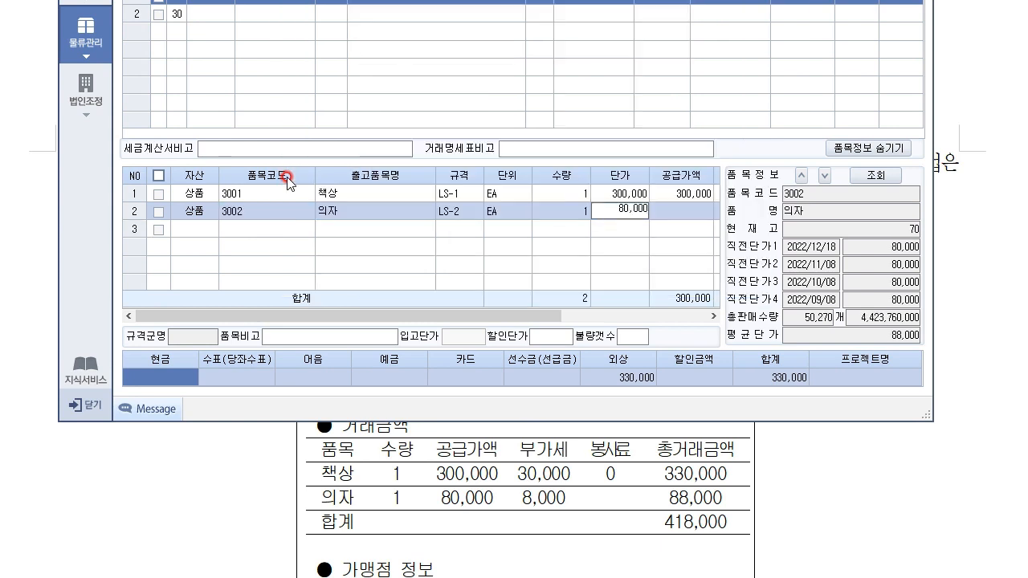
pyautogui.press('Return')
pyautogui.press('Return')
pyautogui.press('Return')
pyautogui.press('Return')
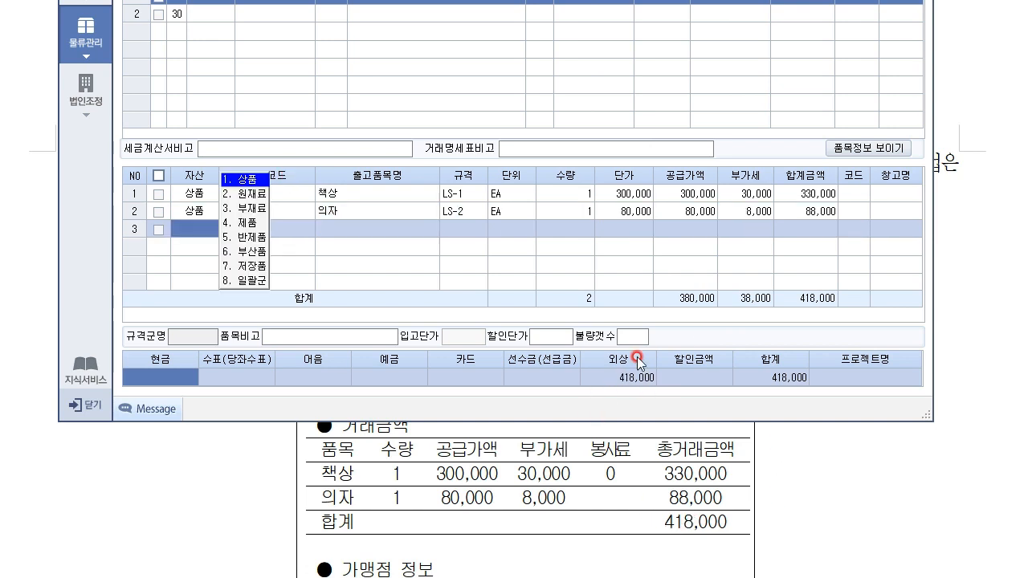
# Step: Enter the full 418,000 in the 예금 collection field, leaving 현금 empty
pyautogui.click(401, 375)
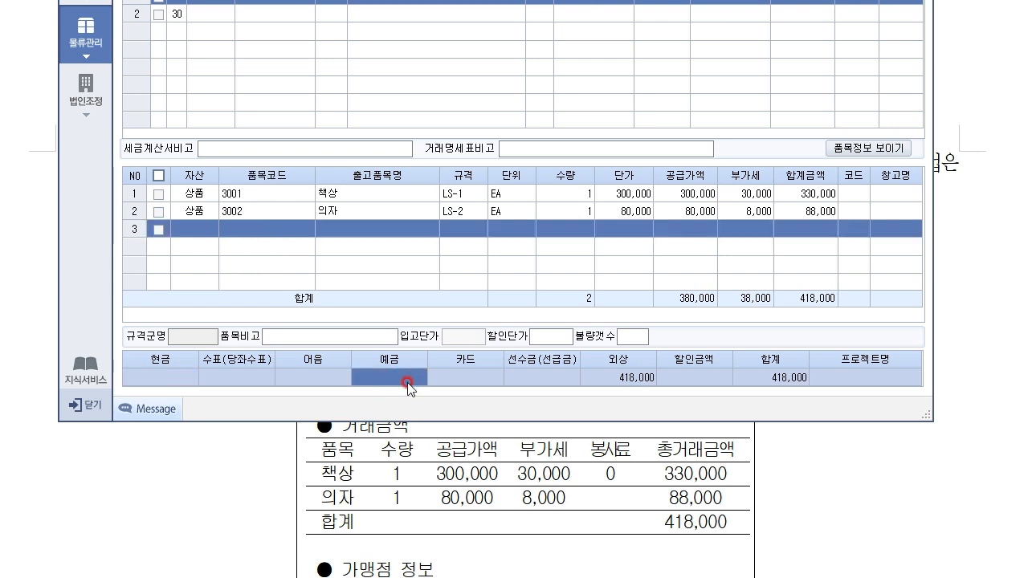
pyautogui.write('418000')
pyautogui.press('Return')
pyautogui.click(390, 212)
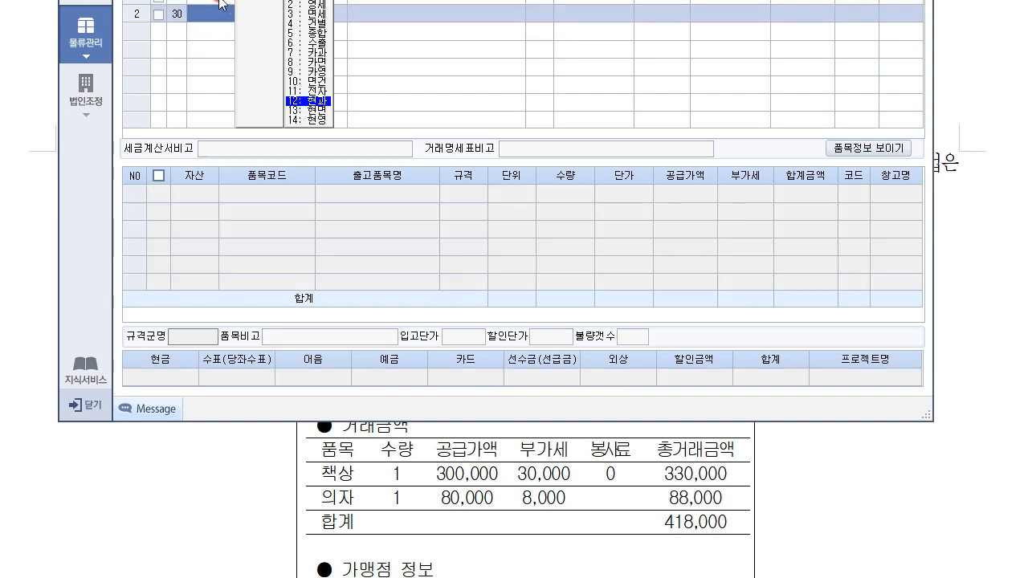
pyautogui.click(394, 377)
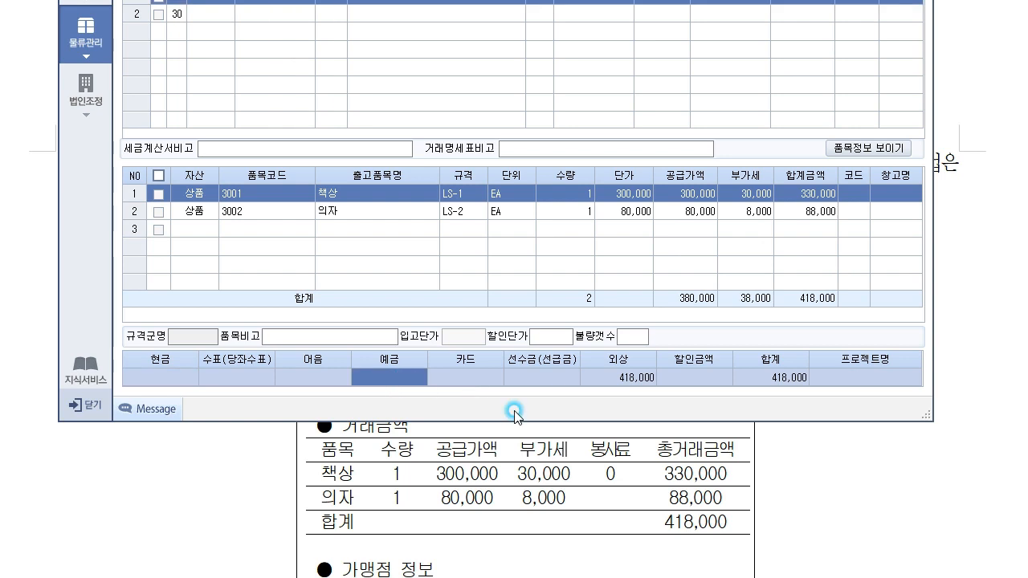
pyautogui.write('418000')
pyautogui.press('Return')
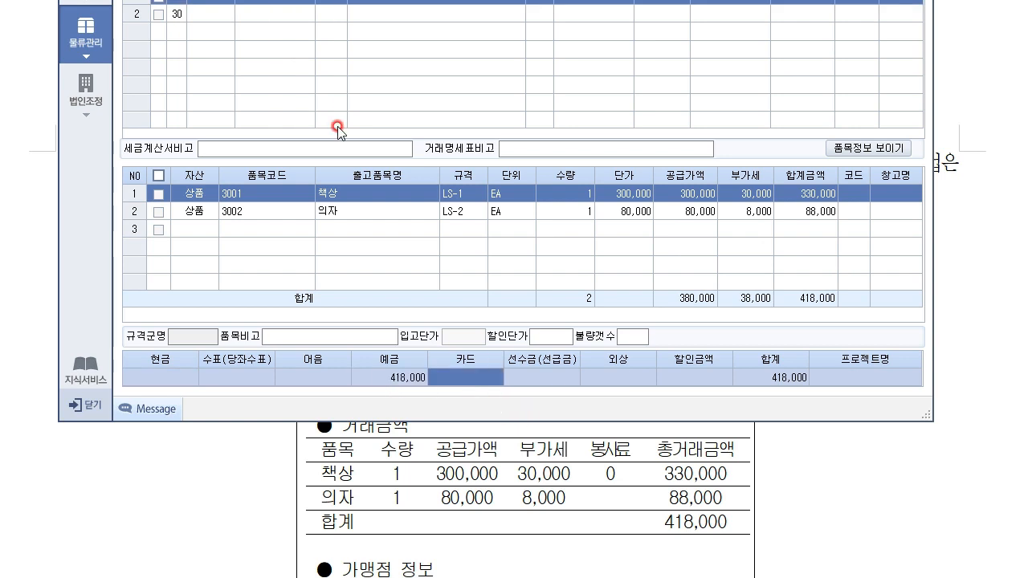
pyautogui.click(216, 14)
pyautogui.click(372, 380)
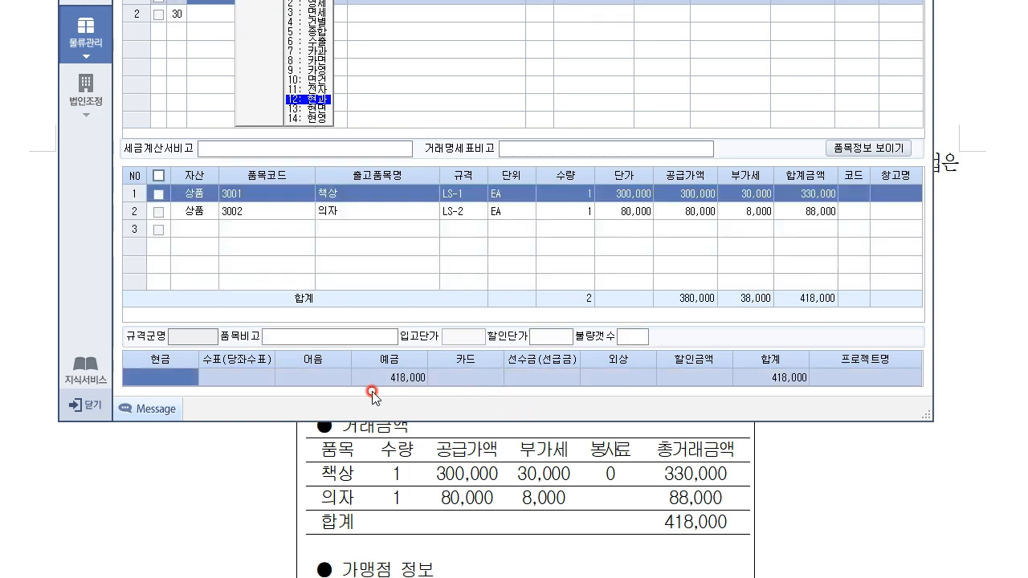
pyautogui.click(547, 196)
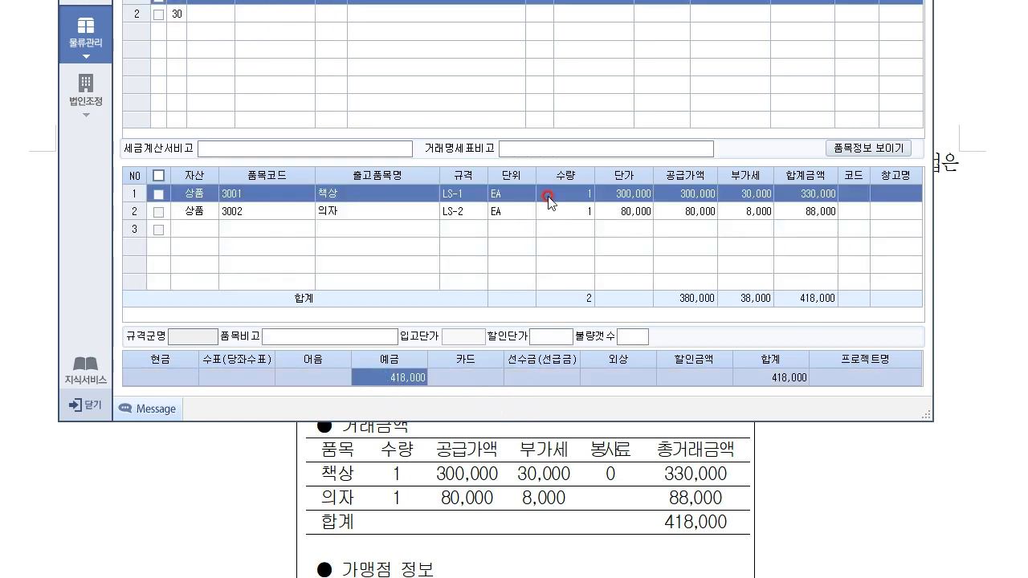
pyautogui.click(175, 379)
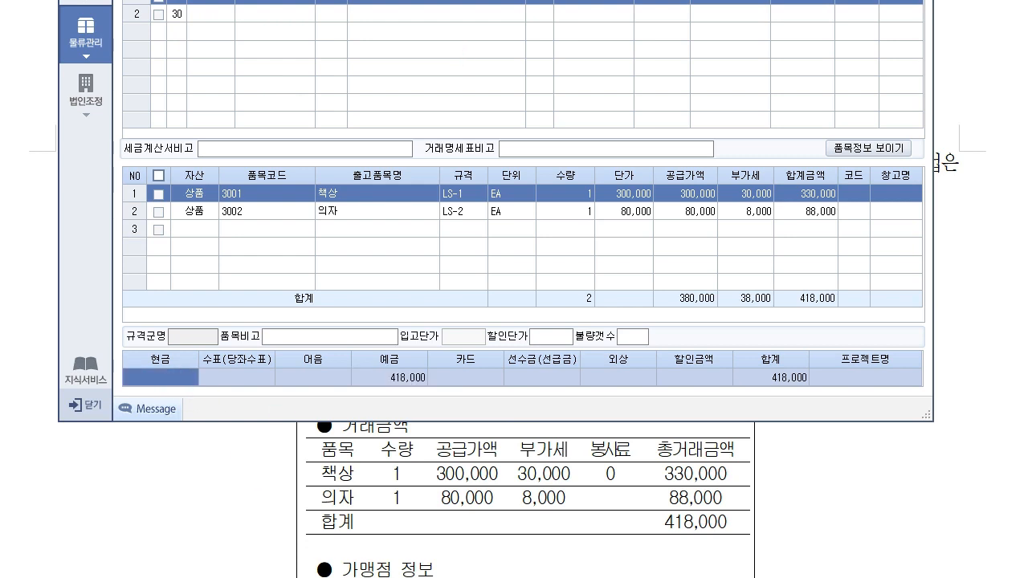
pyautogui.moveTo(497, 0); pyautogui.dragTo(494, 26)
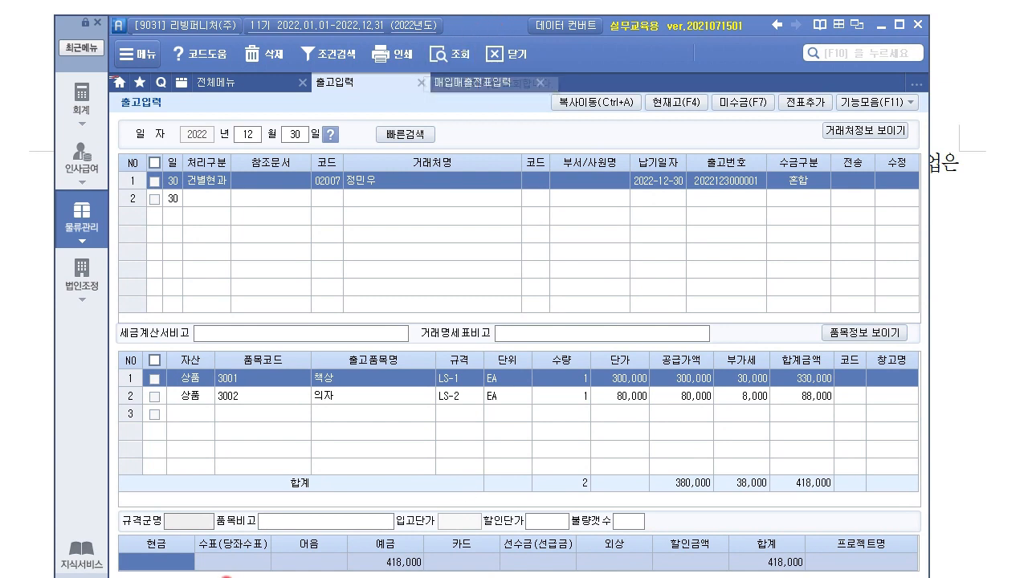
pyautogui.click(399, 562)
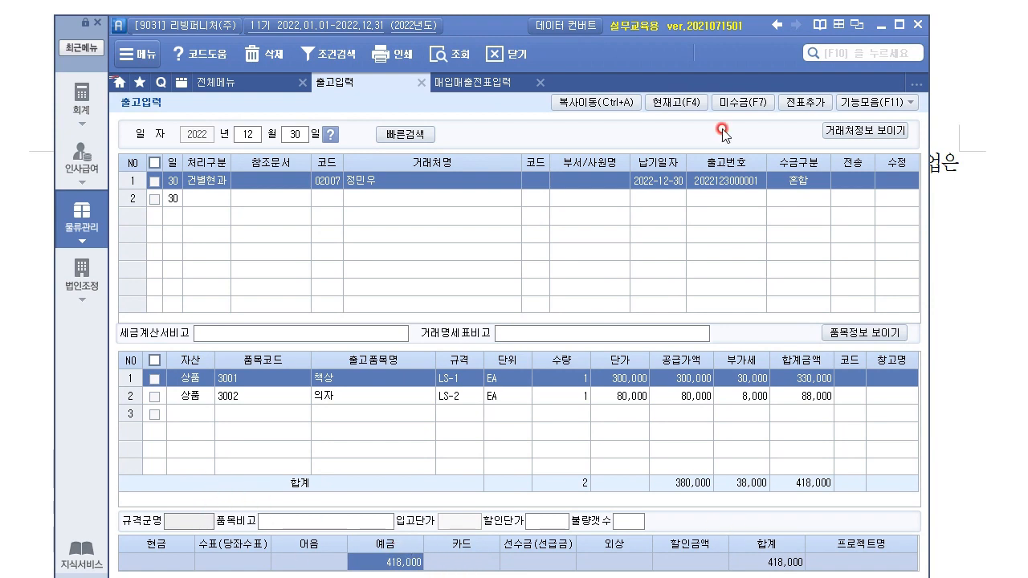
# Step: Register the 12/30 shipment with 전표추가 and transfer it with 전송
pyautogui.click(806, 105)
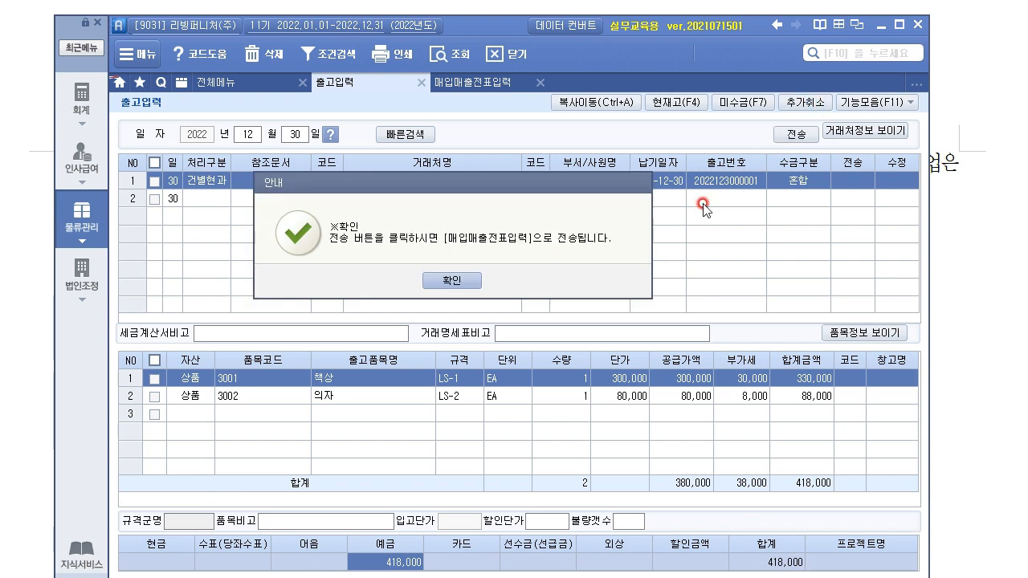
pyautogui.click(462, 287)
pyautogui.click(795, 134)
pyautogui.click(491, 318)
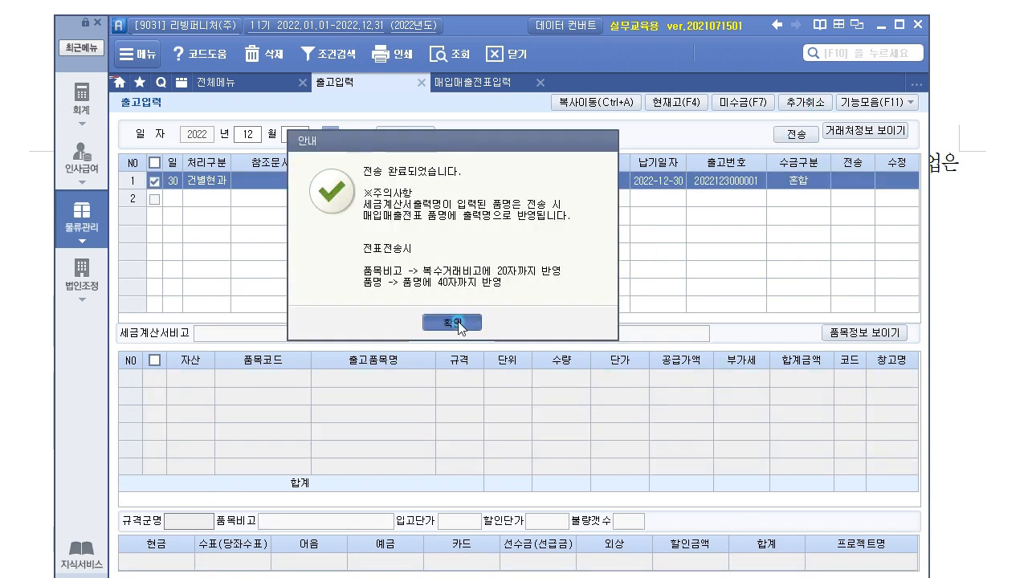
# Step: In 매입매출전표입력 for day 30, review the 현과 책상외 sale and its 380,000 and VAT lines
pyautogui.click(489, 79)
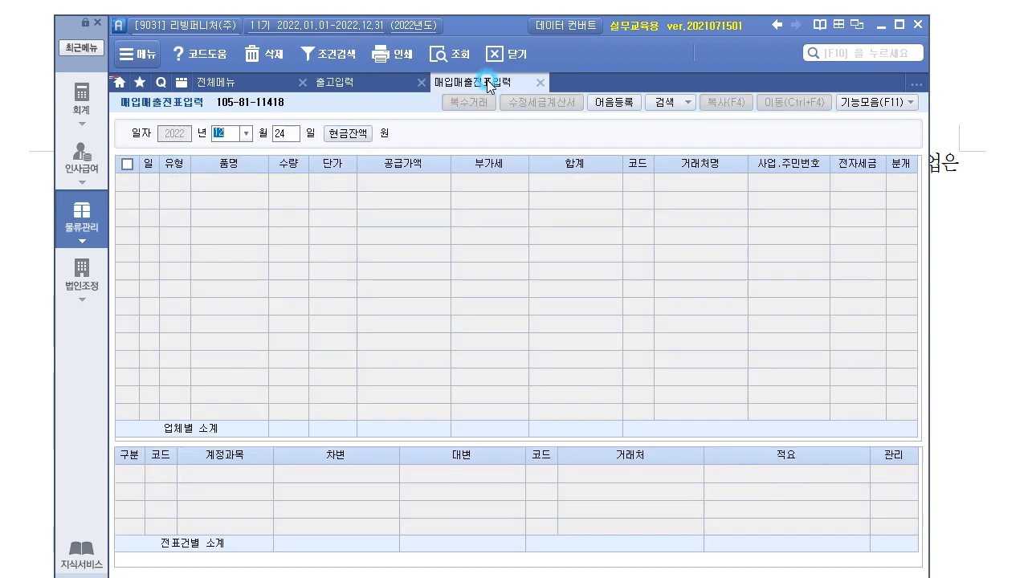
pyautogui.click(330, 191)
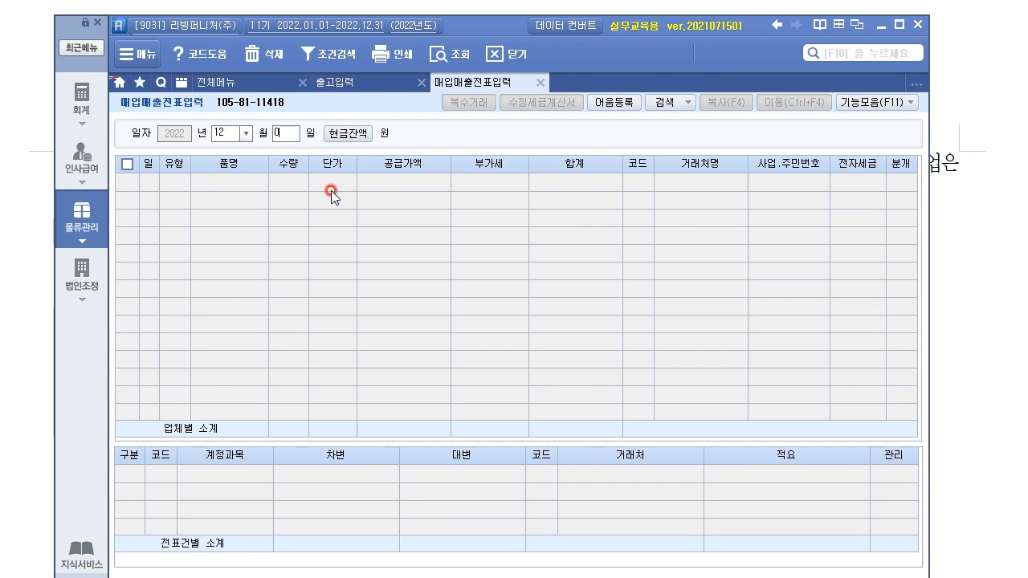
pyautogui.write('30')
pyautogui.press('Return')
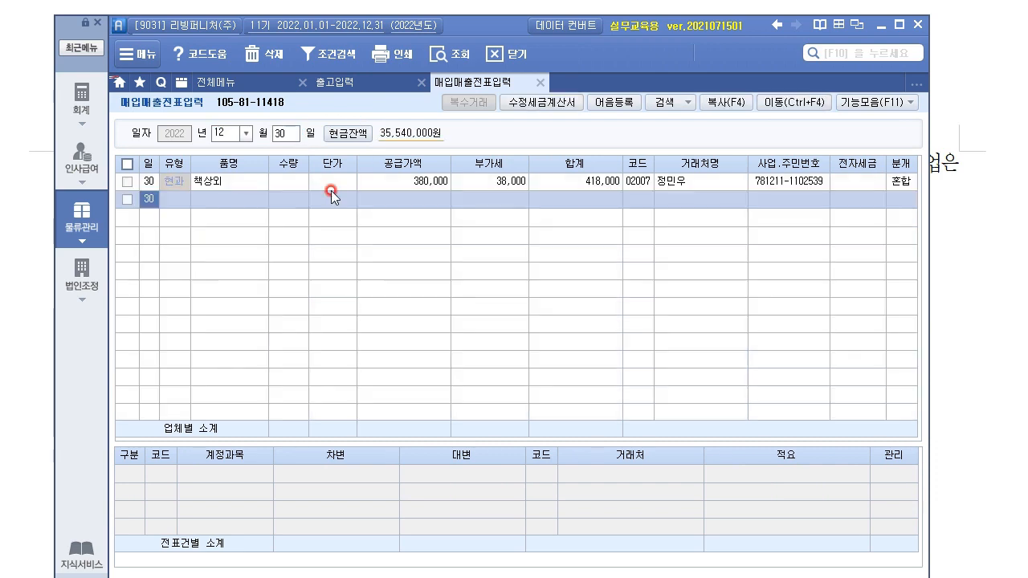
pyautogui.click(180, 184)
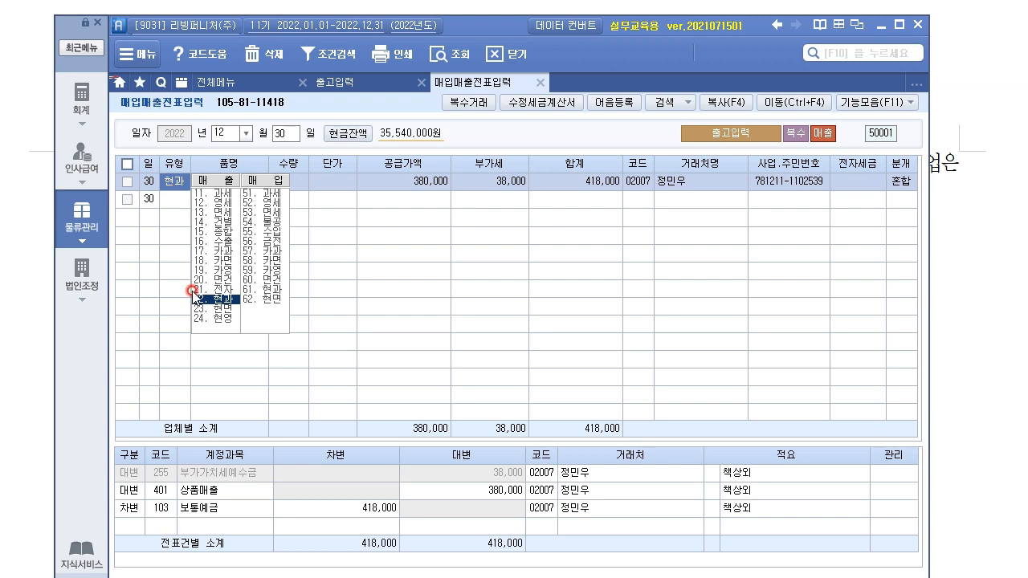
pyautogui.click(344, 178)
pyautogui.click(226, 181)
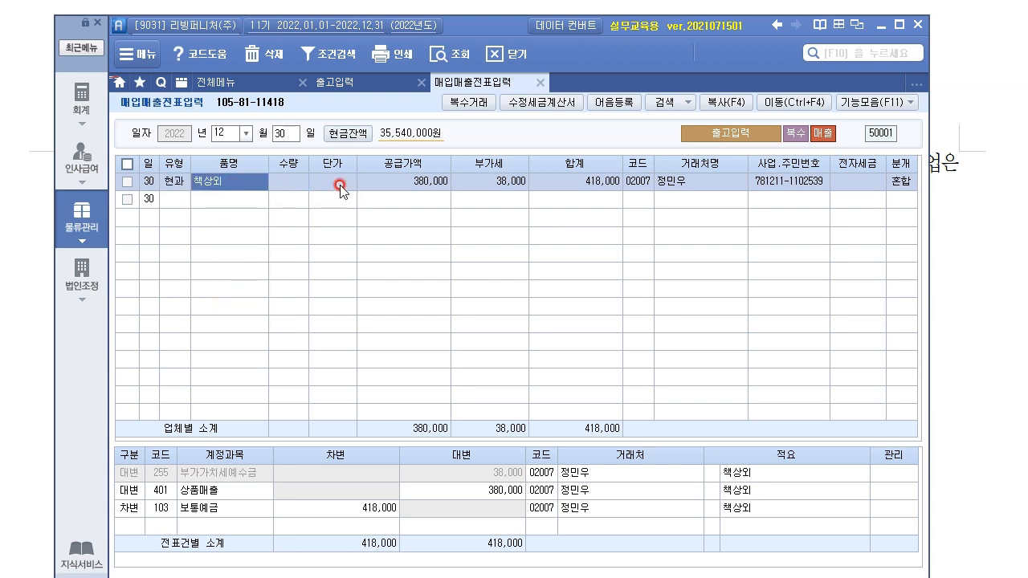
pyautogui.click(740, 189)
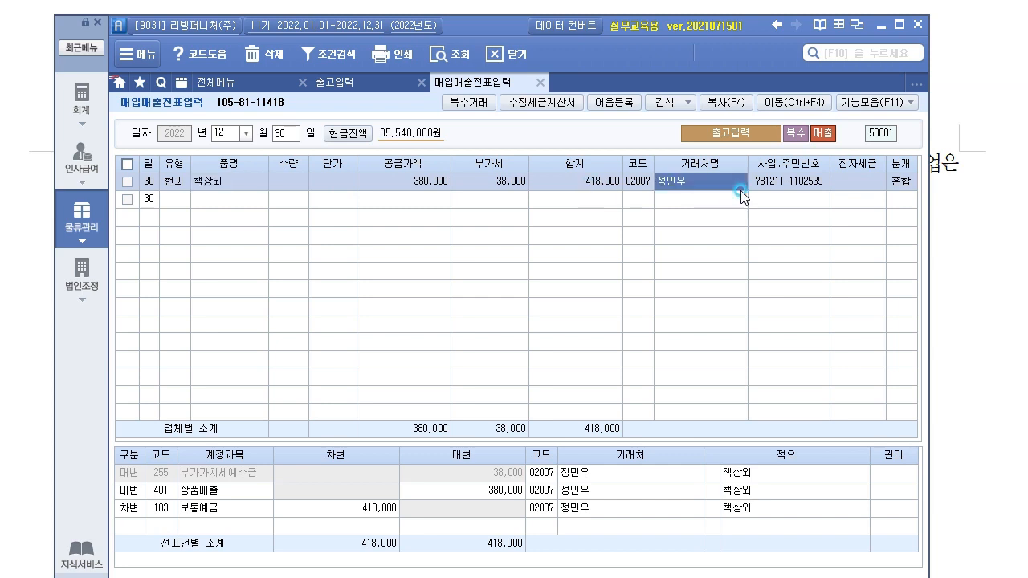
pyautogui.click(874, 193)
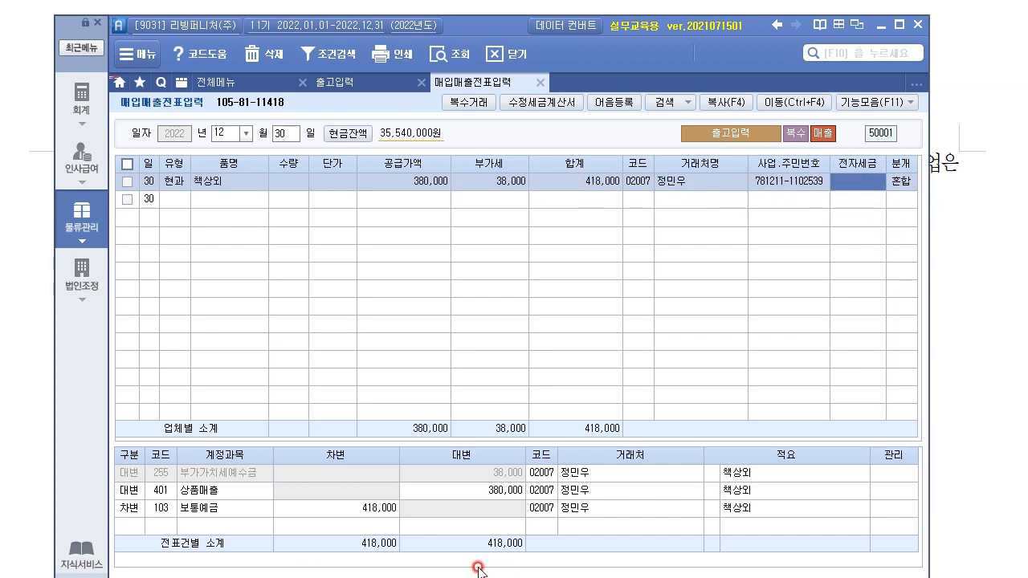
pyautogui.click(509, 490)
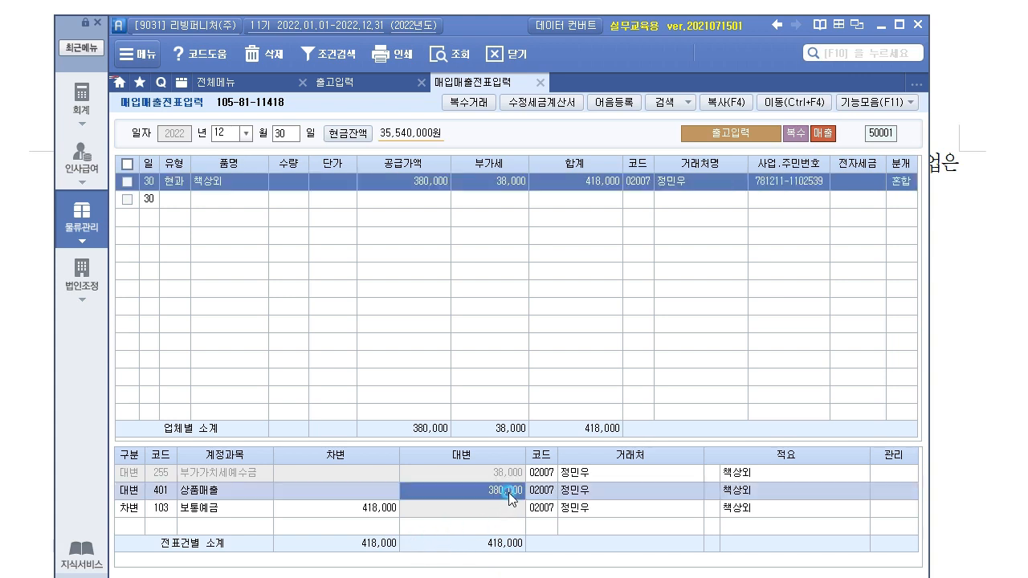
pyautogui.click(495, 472)
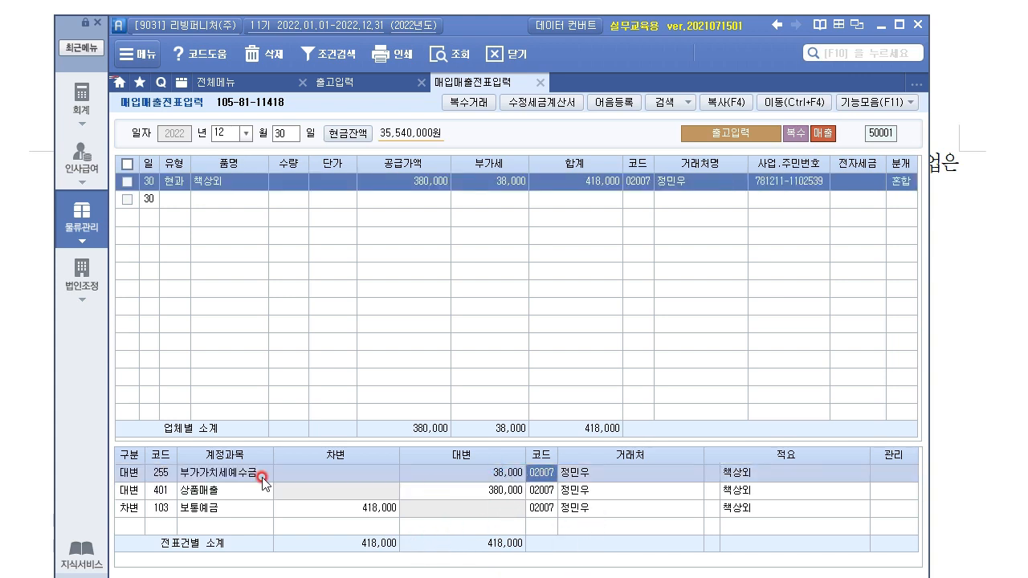
# Step: Link the 보통예금 debit line's partner to 98000 보통예금(산업은행)
pyautogui.click(227, 509)
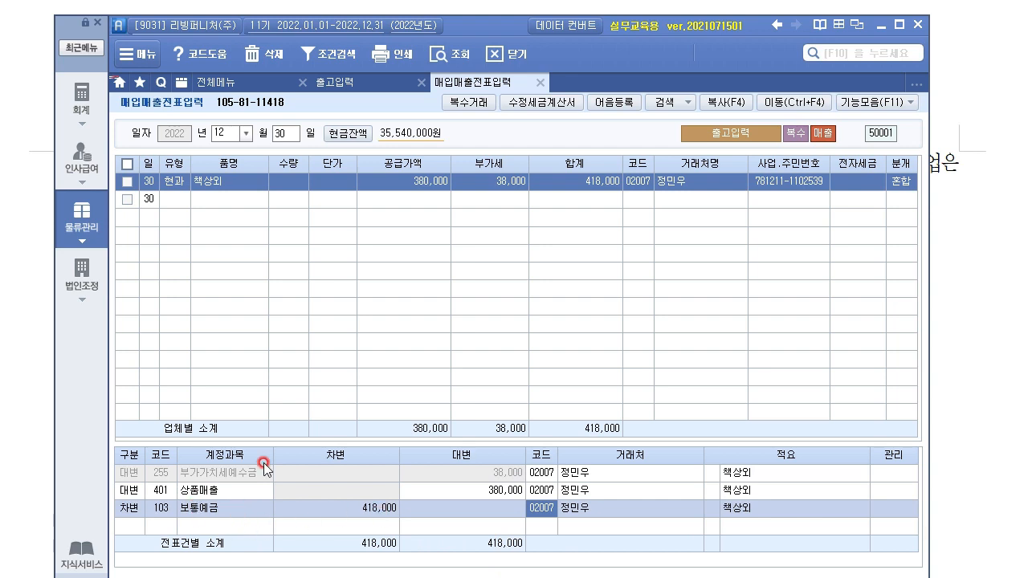
pyautogui.moveTo(497, 25)
pyautogui.mouseDown()
pyautogui.moveTo(509, 221)
pyautogui.moveTo(508, 13)
pyautogui.moveTo(506, 31)
pyautogui.mouseUp()
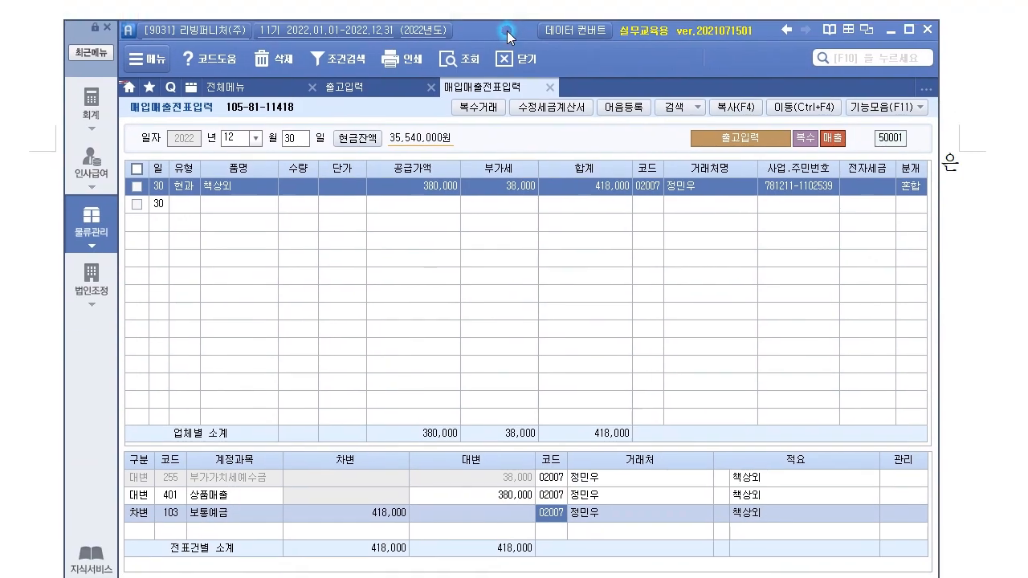
pyautogui.doubleClick(552, 519)
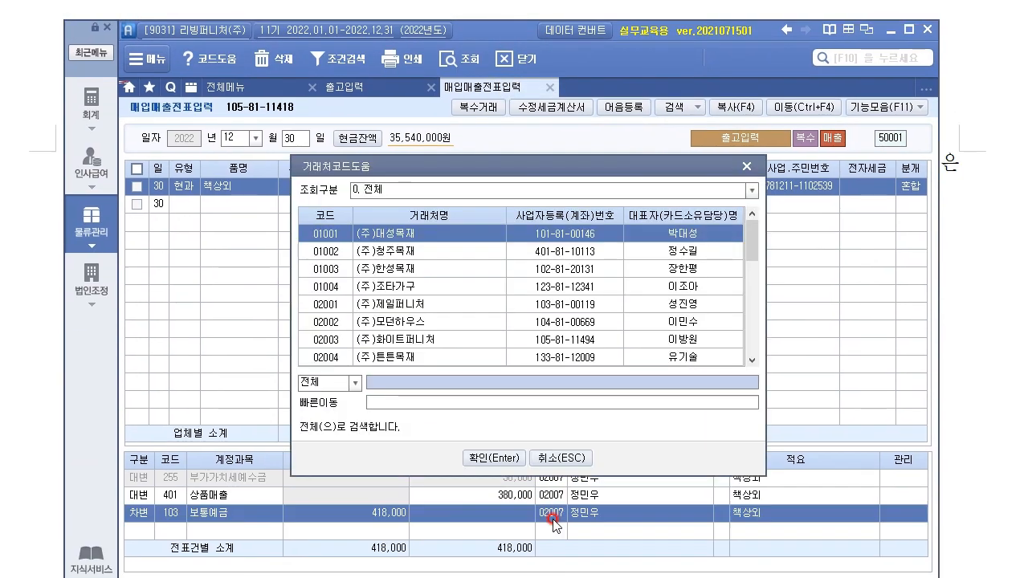
pyautogui.press('Down')
pyautogui.press('Down')
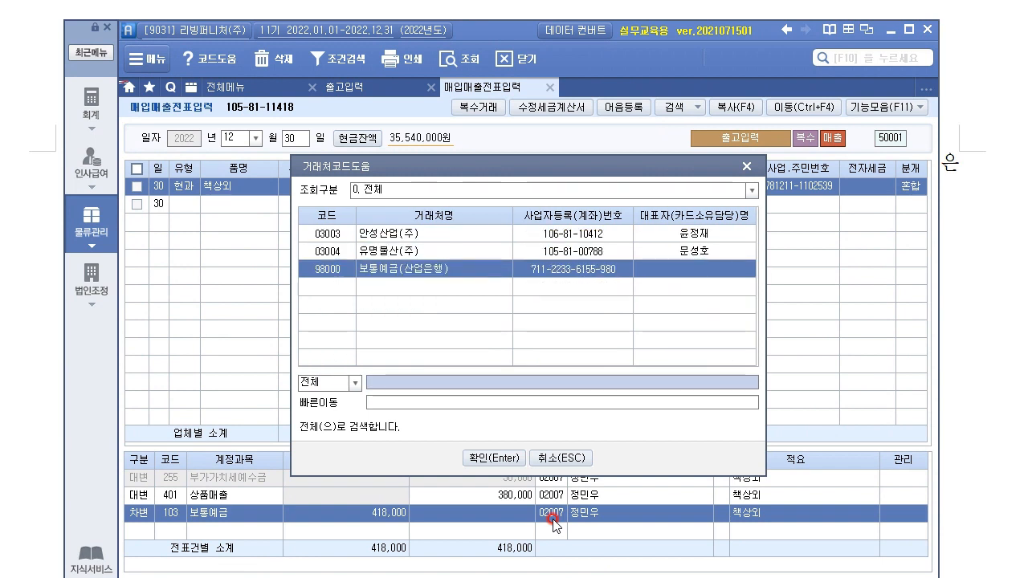
pyautogui.press('Return')
pyautogui.click(425, 193)
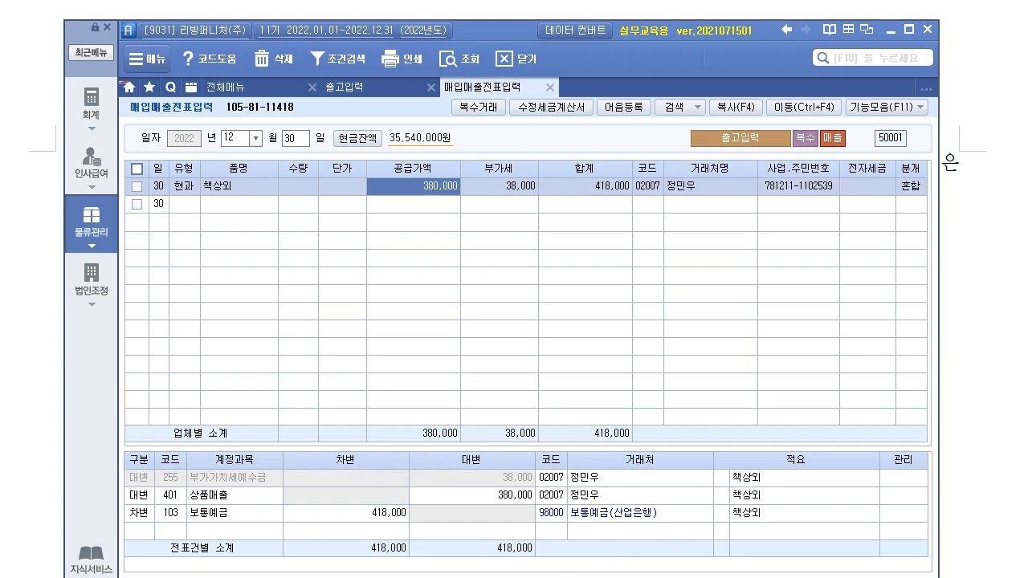
pyautogui.moveTo(512, 32); pyautogui.dragTo(506, 239)
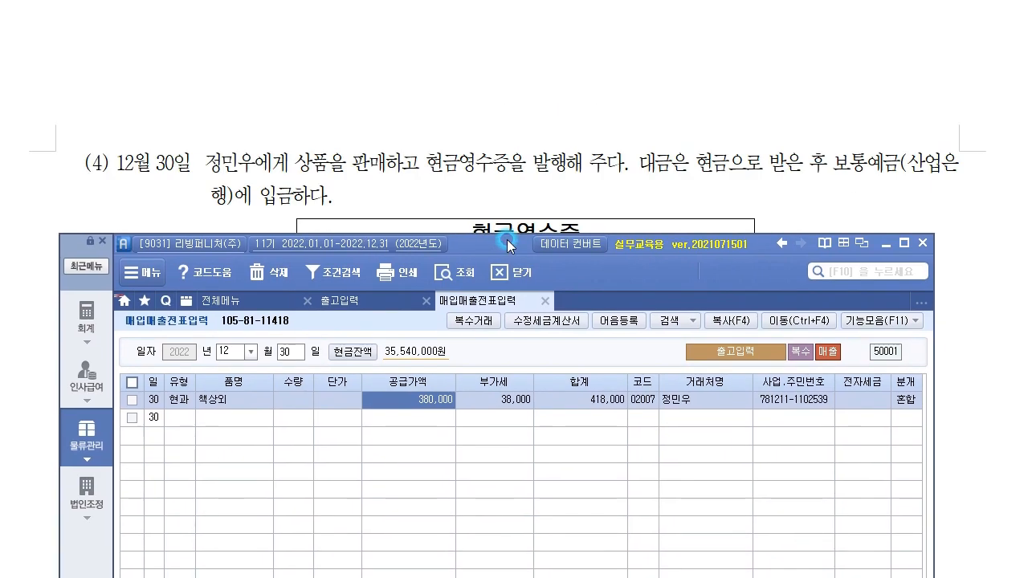
# Step: Close the sales voucher and shipment screens, then start 일반전표입력 on day 10
pyautogui.click(502, 170)
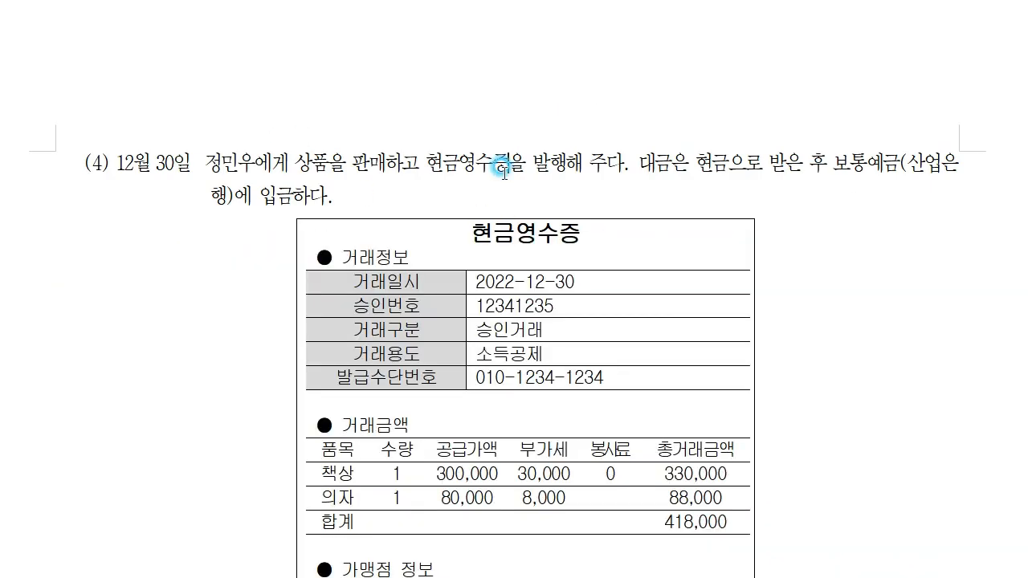
pyautogui.scroll(-10, 490, 185)
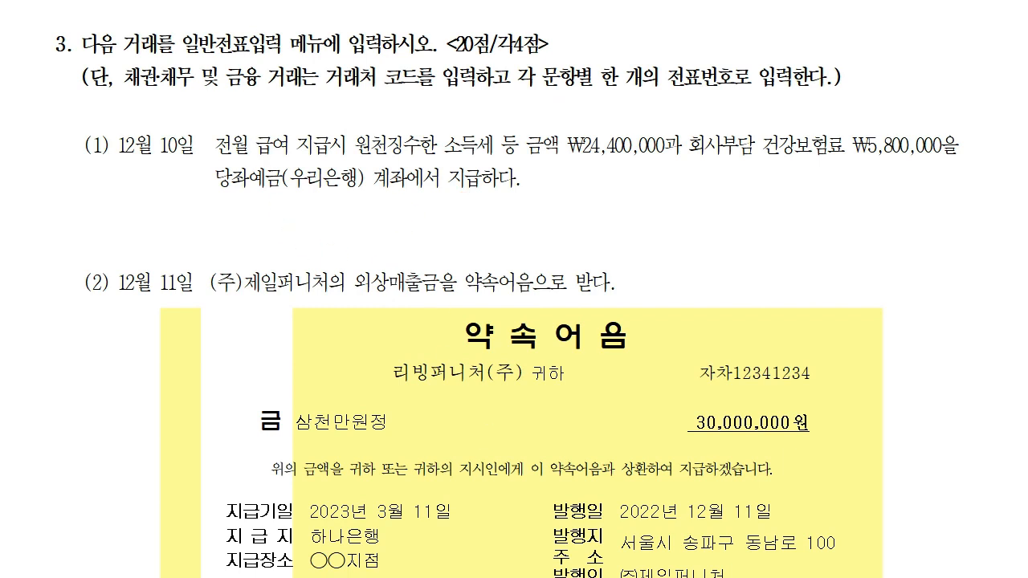
pyautogui.hotkey('alt', 'Tab')
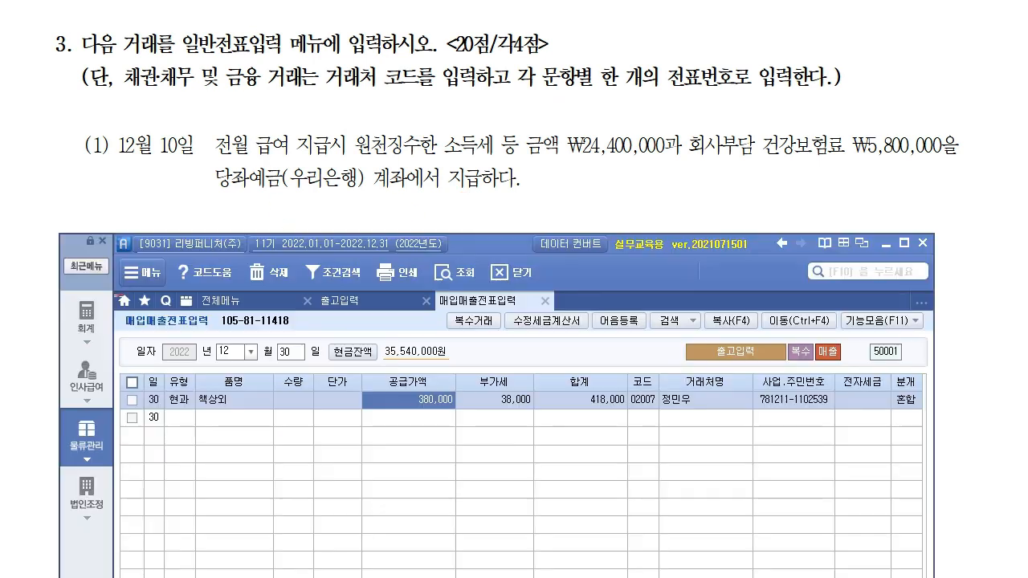
pyautogui.click(546, 300)
pyautogui.click(426, 300)
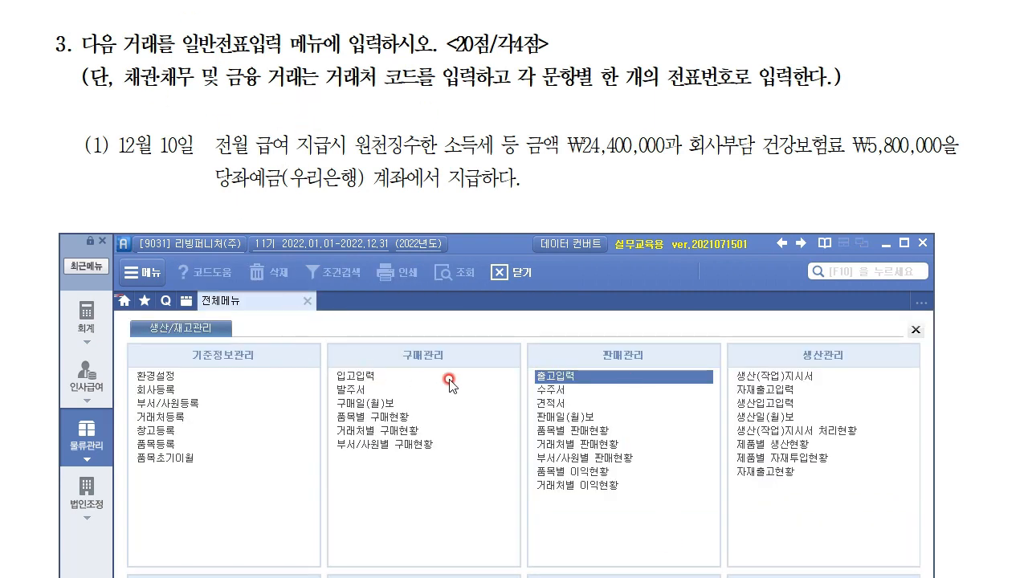
pyautogui.click(85, 320)
pyautogui.click(368, 375)
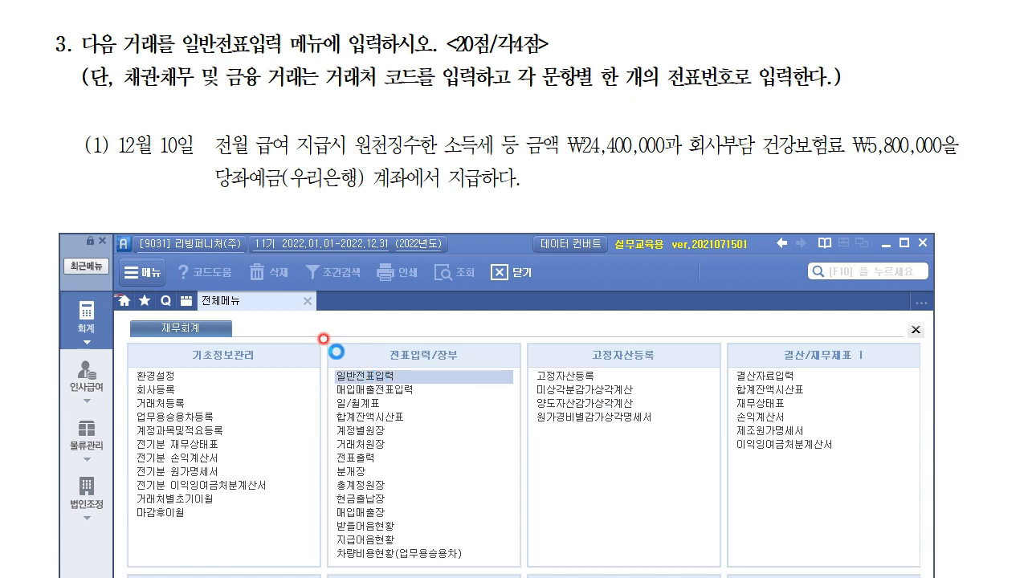
pyautogui.write('10')
pyautogui.press('Return')
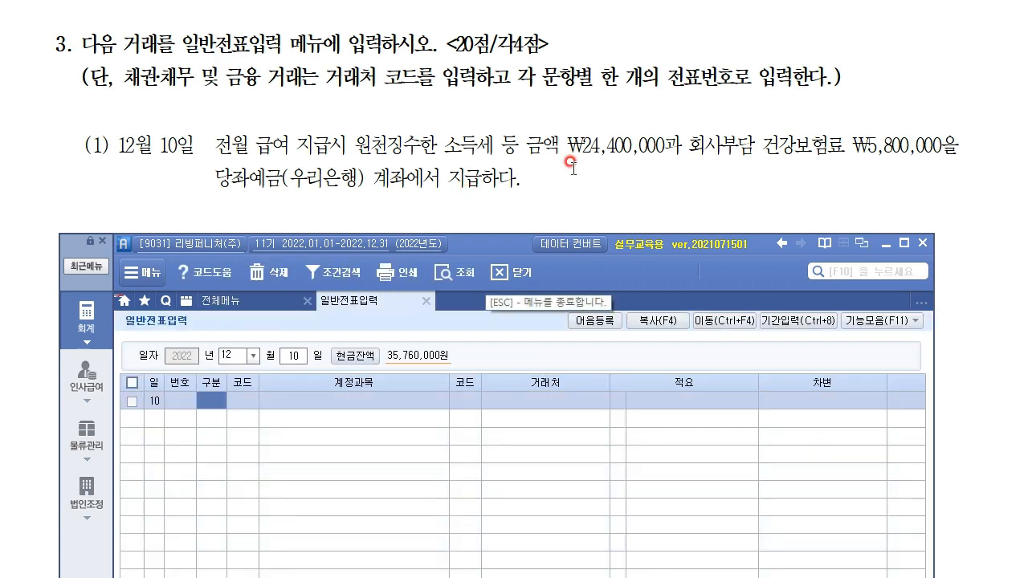
pyautogui.moveTo(506, 242); pyautogui.dragTo(499, 284)
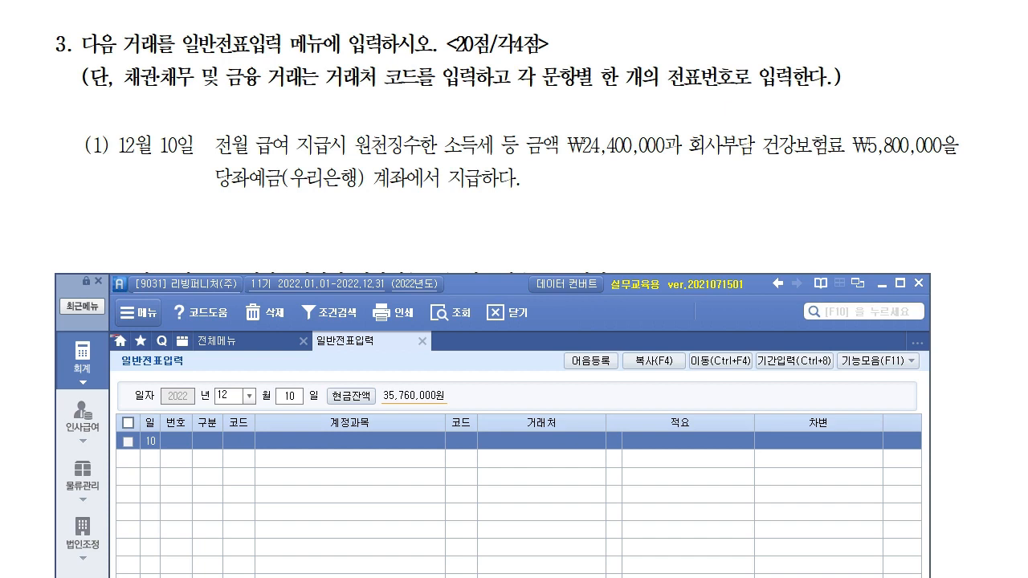
pyautogui.moveTo(447, 147); pyautogui.dragTo(526, 159)
pyautogui.moveTo(440, 105)
pyautogui.mouseDown()
pyautogui.moveTo(465, 117)
pyautogui.moveTo(494, 102)
pyautogui.moveTo(541, 111)
pyautogui.moveTo(576, 102)
pyautogui.moveTo(594, 122)
pyautogui.mouseUp()
pyautogui.moveTo(599, 112); pyautogui.dragTo(604, 116)
pyautogui.moveTo(593, 175); pyautogui.dragTo(602, 174)
pyautogui.moveTo(603, 169); pyautogui.dragTo(612, 181)
pyautogui.moveTo(627, 166)
pyautogui.mouseDown()
pyautogui.moveTo(619, 177)
pyautogui.moveTo(643, 196)
pyautogui.mouseUp()
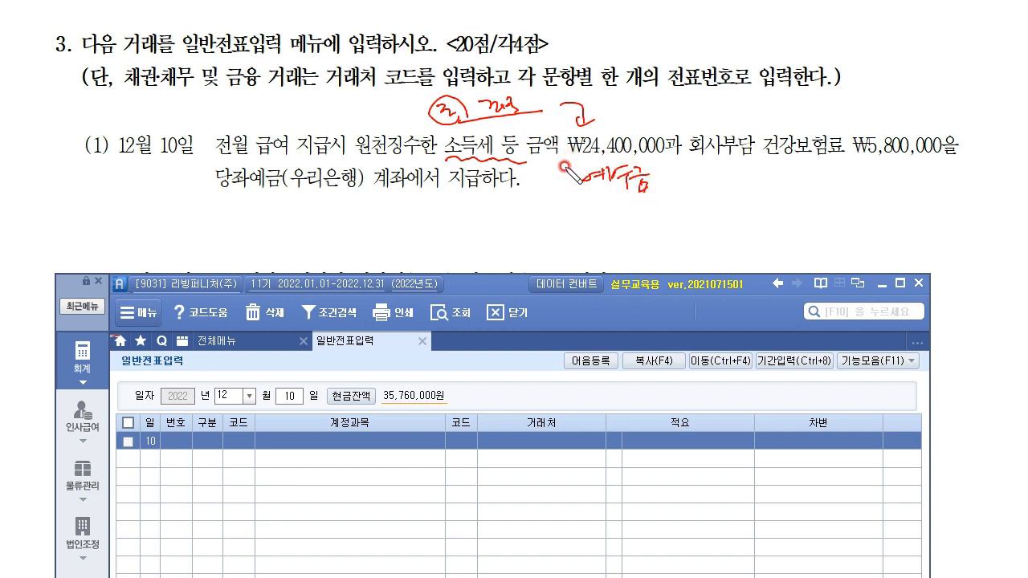
pyautogui.moveTo(547, 201); pyautogui.dragTo(543, 277)
pyautogui.moveTo(623, 195)
pyautogui.mouseDown()
pyautogui.moveTo(661, 165)
pyautogui.moveTo(450, 211)
pyautogui.moveTo(474, 211)
pyautogui.mouseUp()
pyautogui.moveTo(339, 219)
pyautogui.mouseDown()
pyautogui.moveTo(362, 236)
pyautogui.moveTo(376, 223)
pyautogui.moveTo(393, 235)
pyautogui.mouseUp()
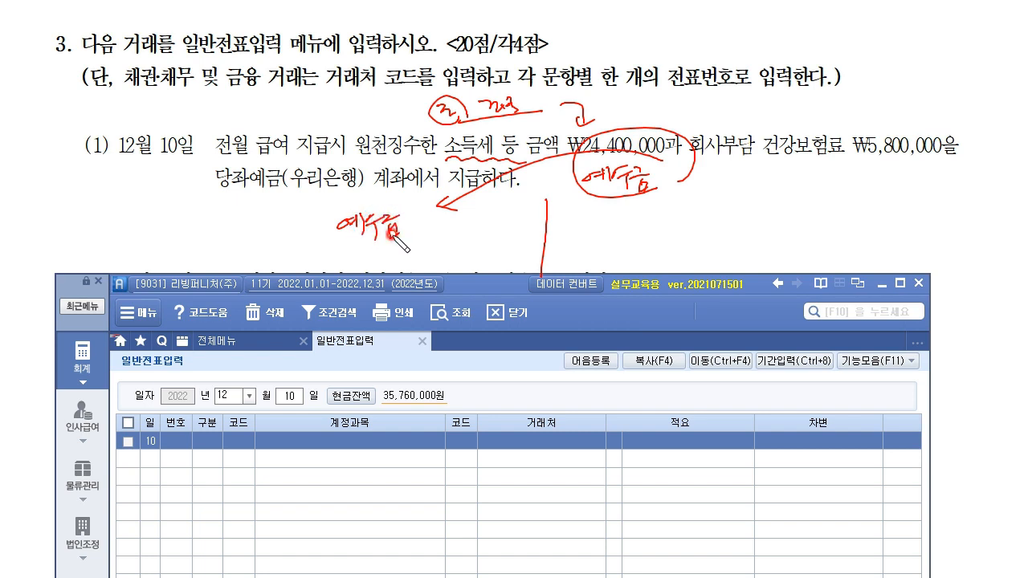
pyautogui.moveTo(427, 224)
pyautogui.mouseDown()
pyautogui.moveTo(440, 237)
pyautogui.moveTo(470, 220)
pyautogui.moveTo(504, 229)
pyautogui.mouseUp()
# Step: In red ink, underline and box ₩24,400,000 and the company-paid health insurance amount, and write 5,800,000
pyautogui.click(454, 236)
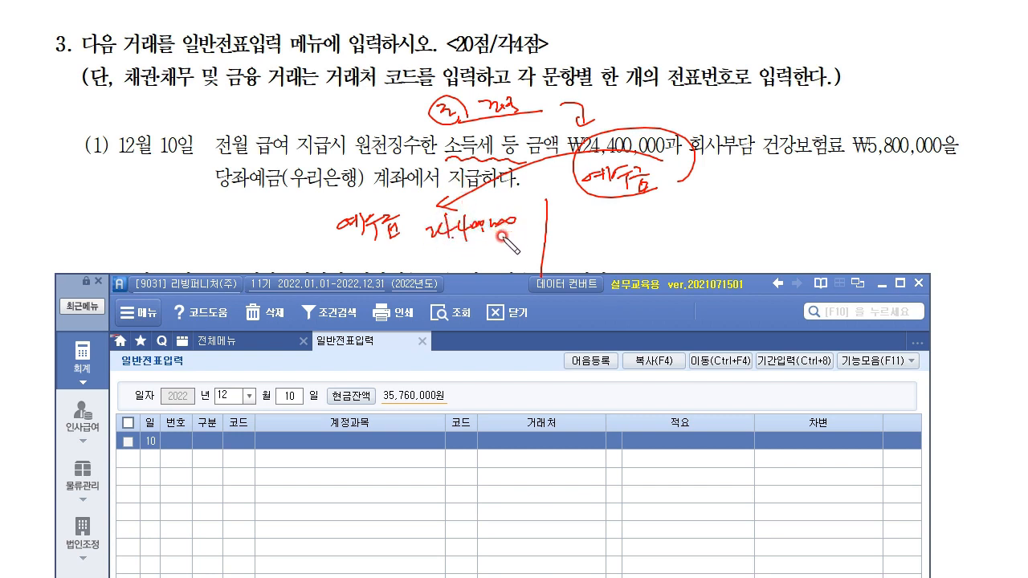
pyautogui.moveTo(651, 129); pyautogui.dragTo(711, 108)
pyautogui.moveTo(711, 152); pyautogui.dragTo(962, 157)
pyautogui.moveTo(445, 255)
pyautogui.mouseDown()
pyautogui.moveTo(452, 265)
pyautogui.moveTo(523, 253)
pyautogui.mouseUp()
pyautogui.moveTo(909, 120); pyautogui.dragTo(899, 117)
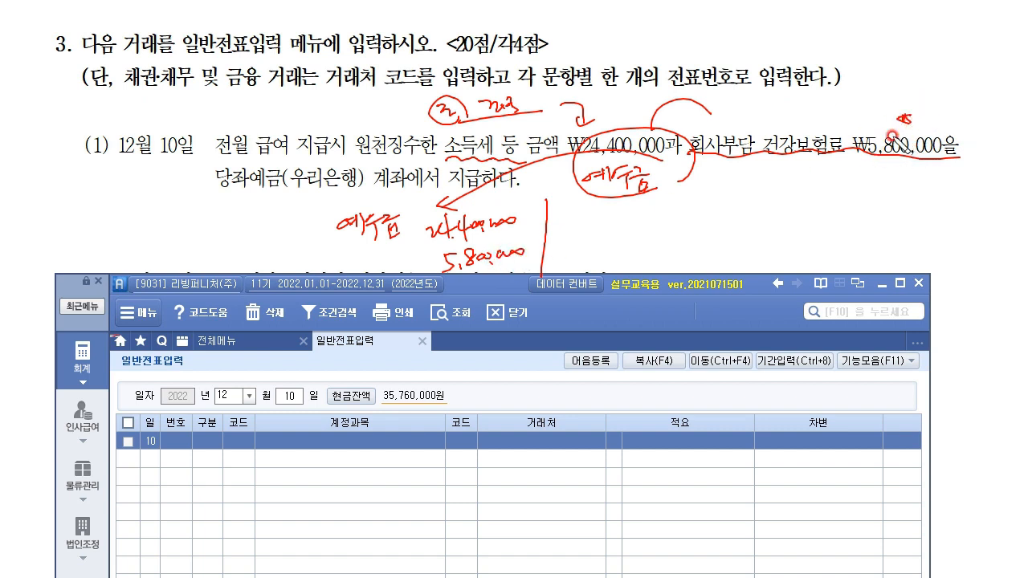
pyautogui.moveTo(620, 128)
pyautogui.mouseDown()
pyautogui.moveTo(622, 103)
pyautogui.moveTo(625, 128)
pyautogui.moveTo(569, 159)
pyautogui.moveTo(662, 160)
pyautogui.moveTo(647, 123)
pyautogui.moveTo(569, 126)
pyautogui.mouseUp()
pyautogui.moveTo(440, 161); pyautogui.dragTo(569, 160)
pyautogui.moveTo(359, 160); pyautogui.dragTo(465, 160)
pyautogui.moveTo(665, 138); pyautogui.dragTo(563, 123)
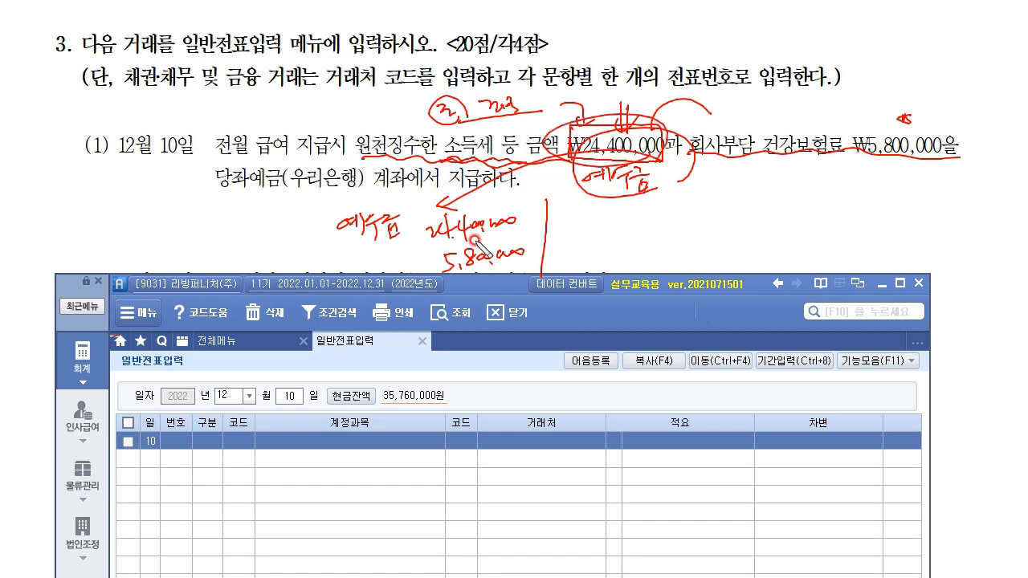
# Step: Handwrite 복리 beside 5,800,000 and note 당예 as the credit-side account
pyautogui.moveTo(354, 254); pyautogui.dragTo(358, 258)
pyautogui.moveTo(363, 250); pyautogui.dragTo(375, 263)
pyautogui.moveTo(372, 269); pyautogui.dragTo(404, 268)
pyautogui.moveTo(392, 268); pyautogui.dragTo(394, 270)
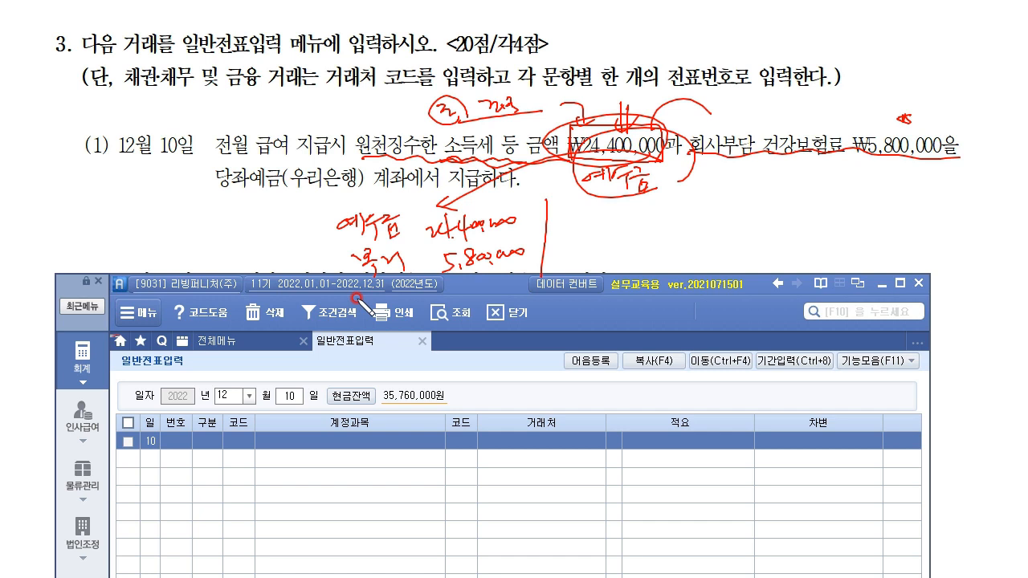
pyautogui.moveTo(575, 233); pyautogui.dragTo(814, 249)
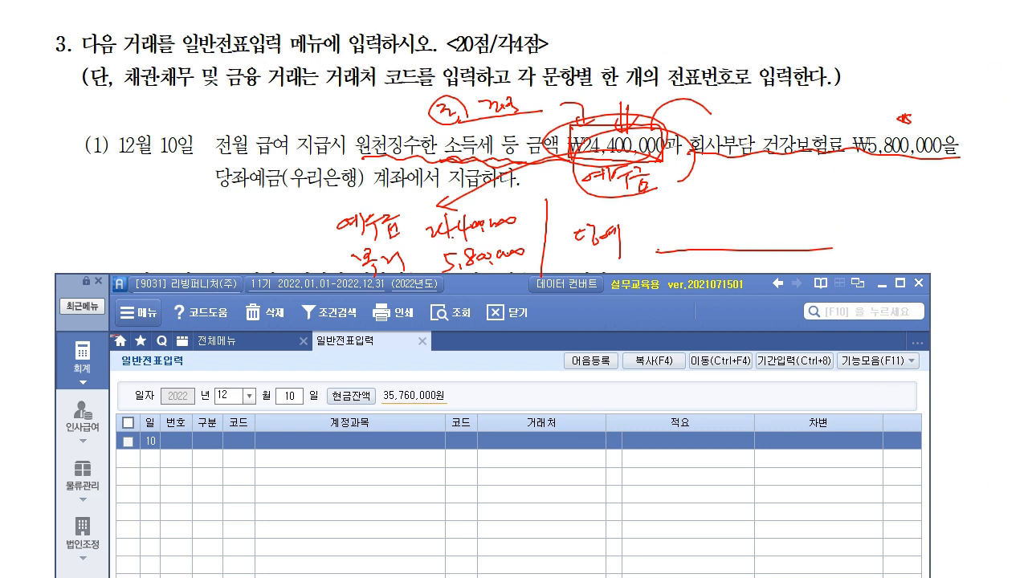
# Step: Enter the debit lines 254 예수금 24,400,000 and 811 복리후생비 5,800,000 on the 12/10 voucher
pyautogui.press('Return')
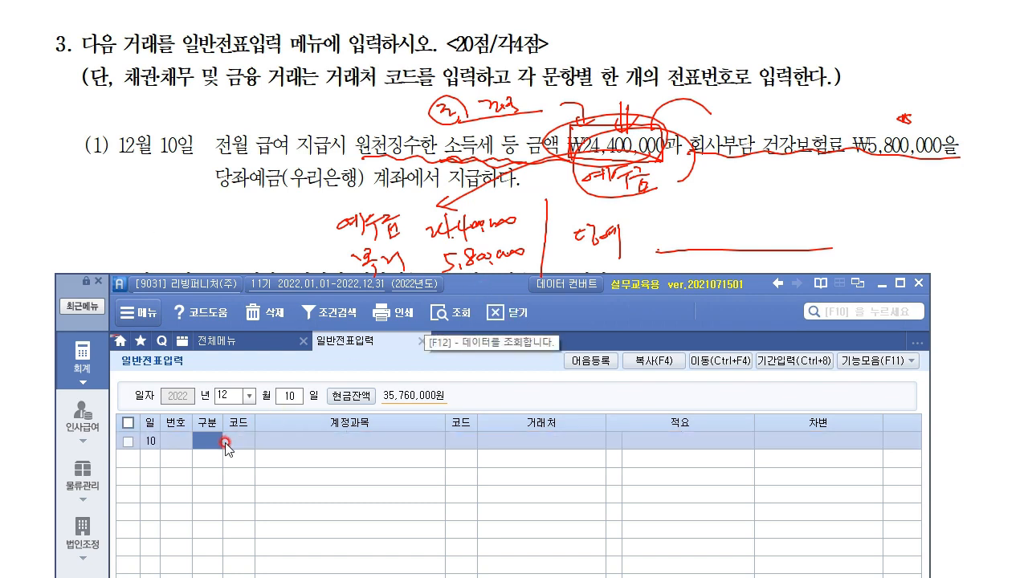
pyautogui.write('3254')
pyautogui.press('Return')
pyautogui.press('Return')
pyautogui.press('Return')
pyautogui.write('24,400,000')
pyautogui.press('Return')
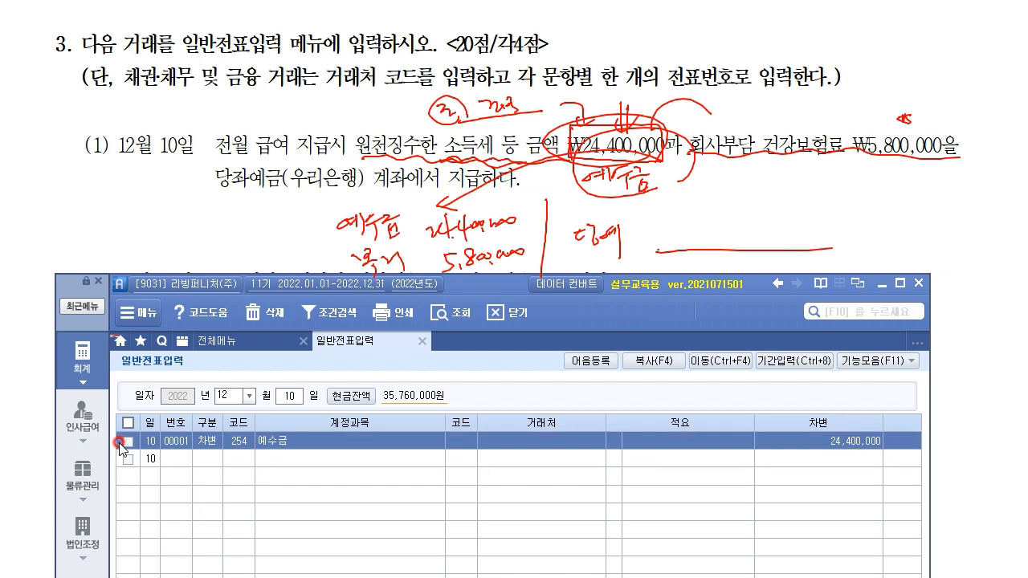
pyautogui.write('3811')
pyautogui.press('Return')
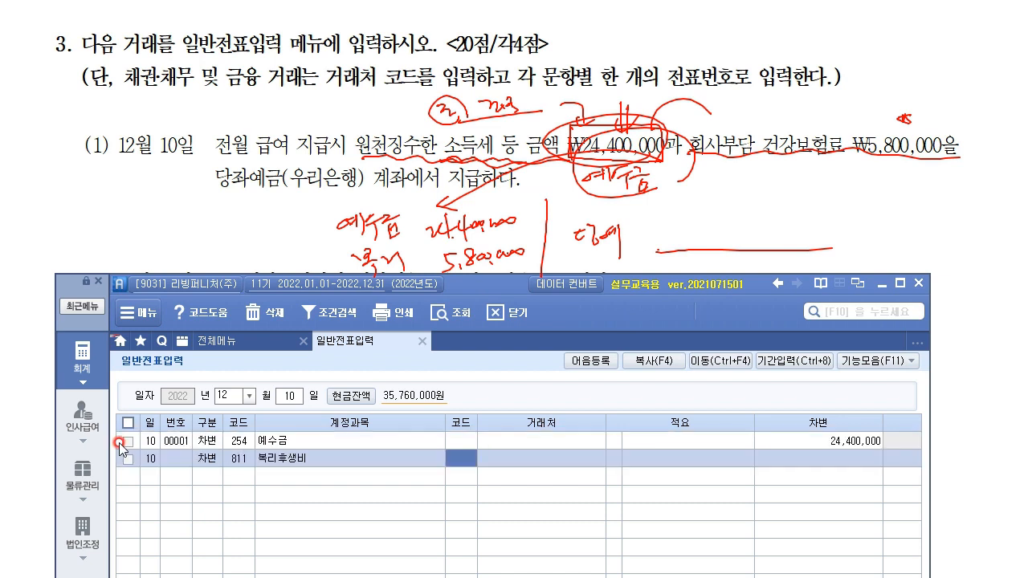
pyautogui.press('Return')
pyautogui.press('Return')
pyautogui.press('Return')
pyautogui.press('Return')
pyautogui.write('5')
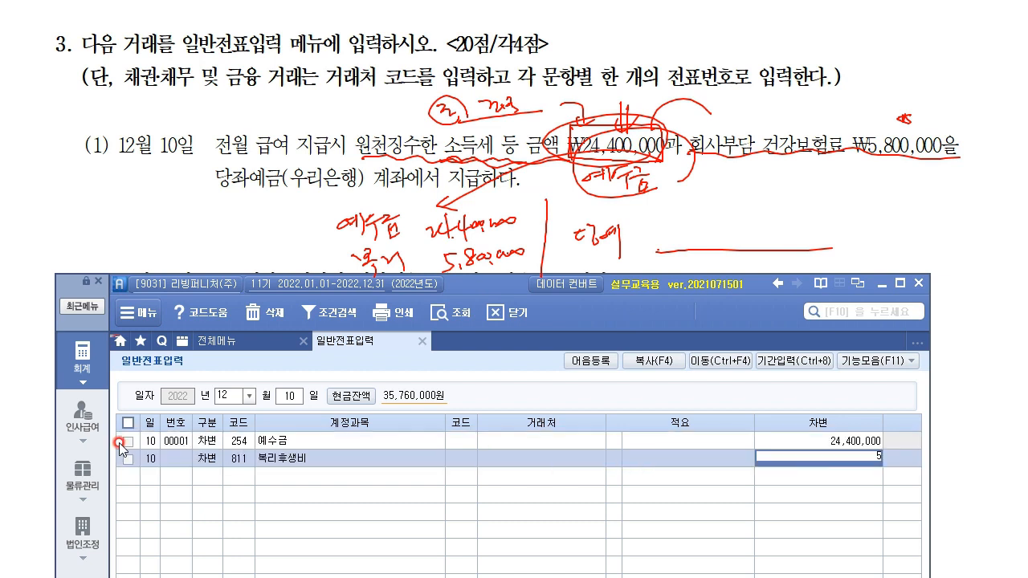
pyautogui.write(',800,000')
pyautogui.press('Return')
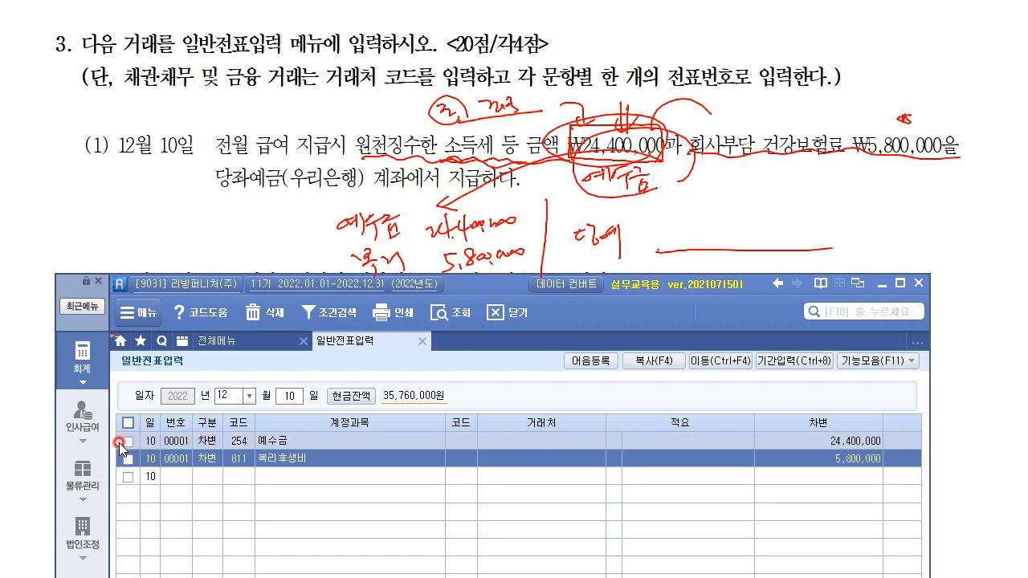
pyautogui.write('4')
# Step: Start a 102 당좌예금 credit line, then restore the normal voucher entry layout
pyautogui.press('Return')
pyautogui.write('102')
pyautogui.press('Return')
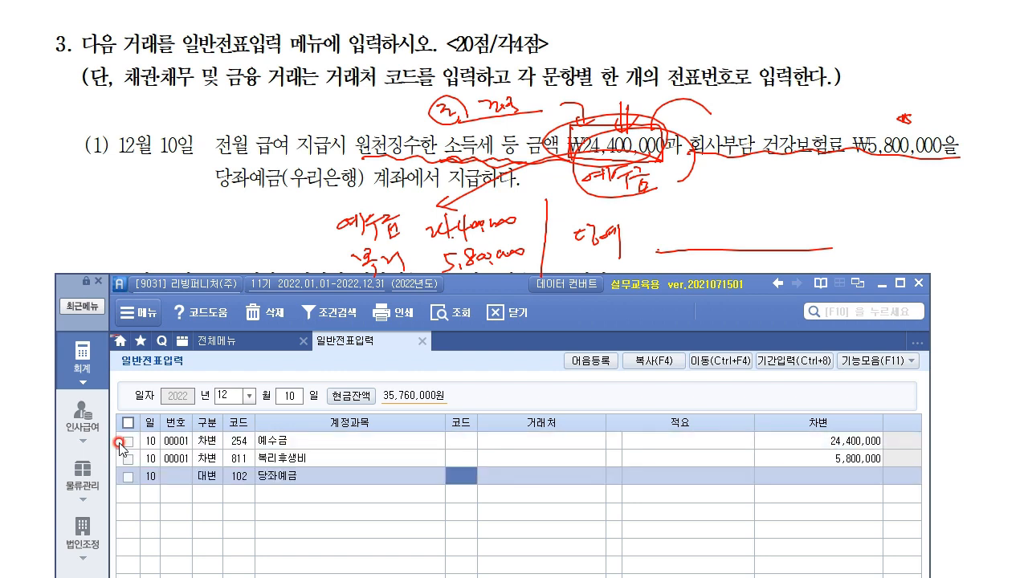
pyautogui.press('F2')
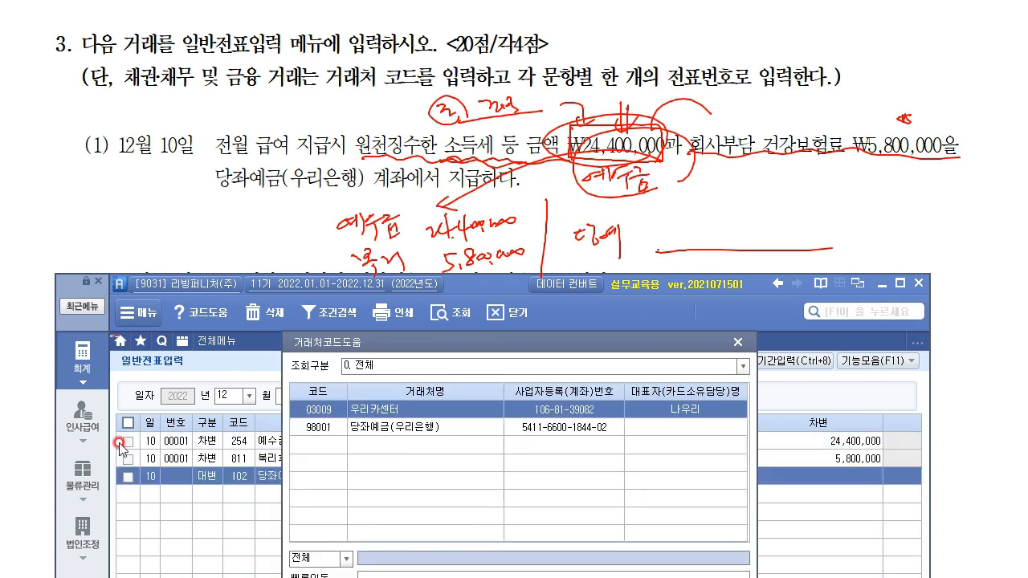
pyautogui.press('Down')
pyautogui.press('Return')
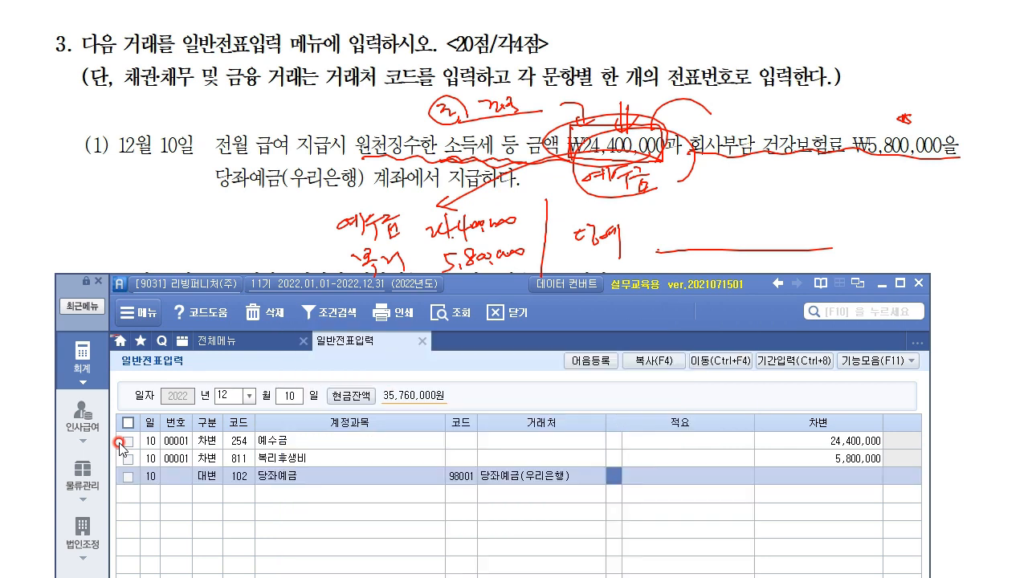
pyautogui.press('Return')
pyautogui.moveTo(509, 291); pyautogui.dragTo(499, 109)
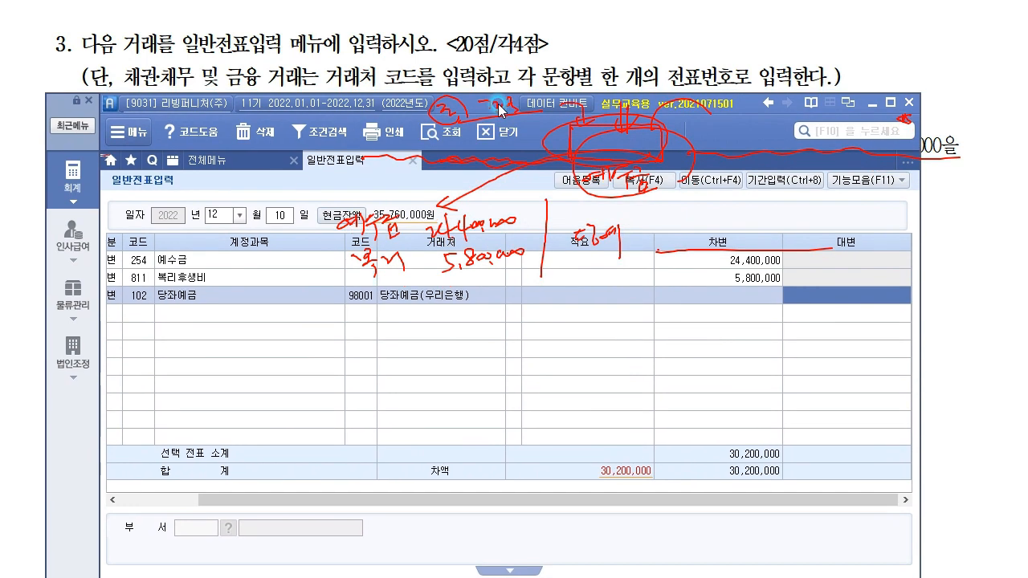
pyautogui.click(629, 472)
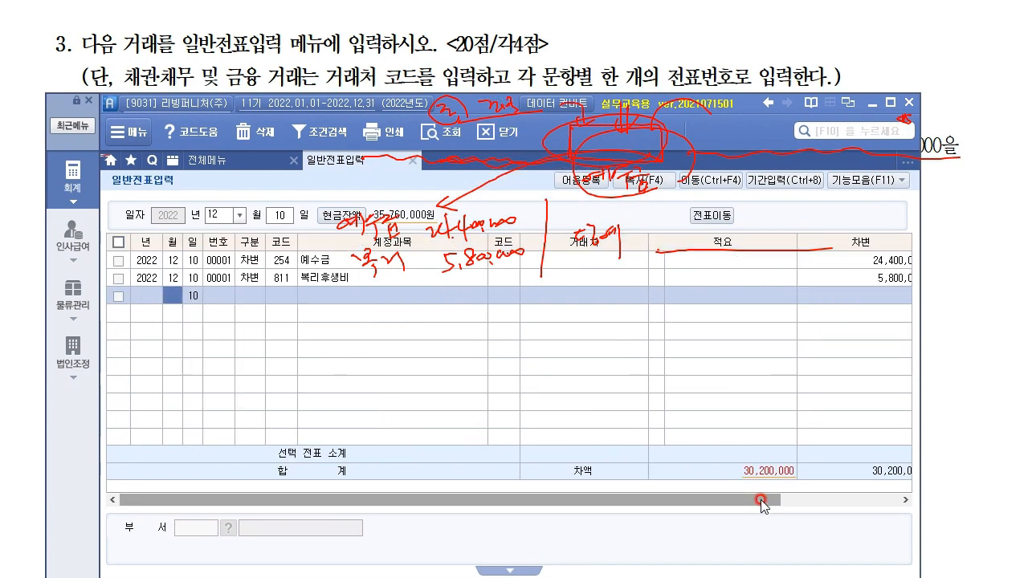
pyautogui.moveTo(762, 501); pyautogui.dragTo(915, 492)
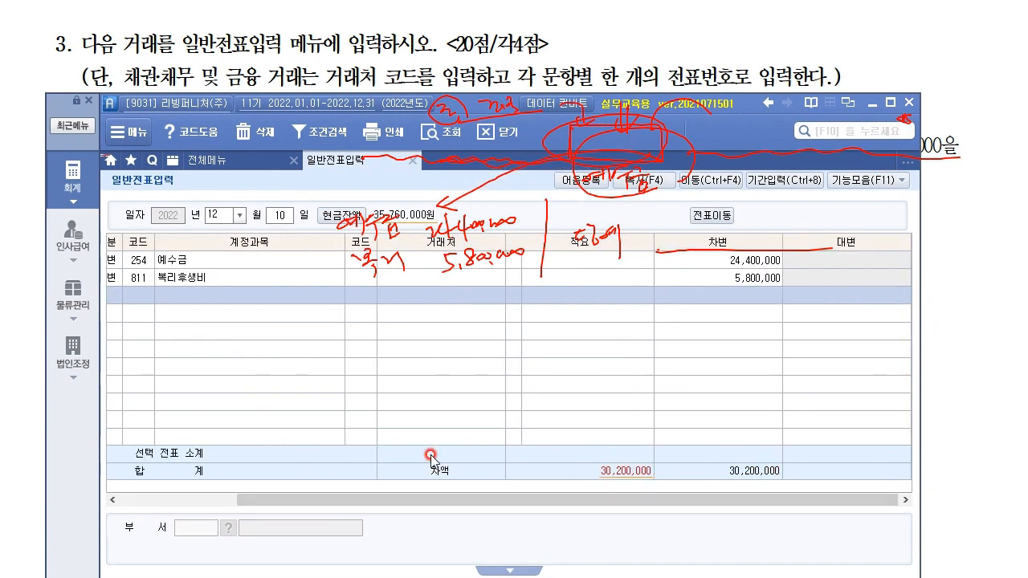
pyautogui.click(638, 473)
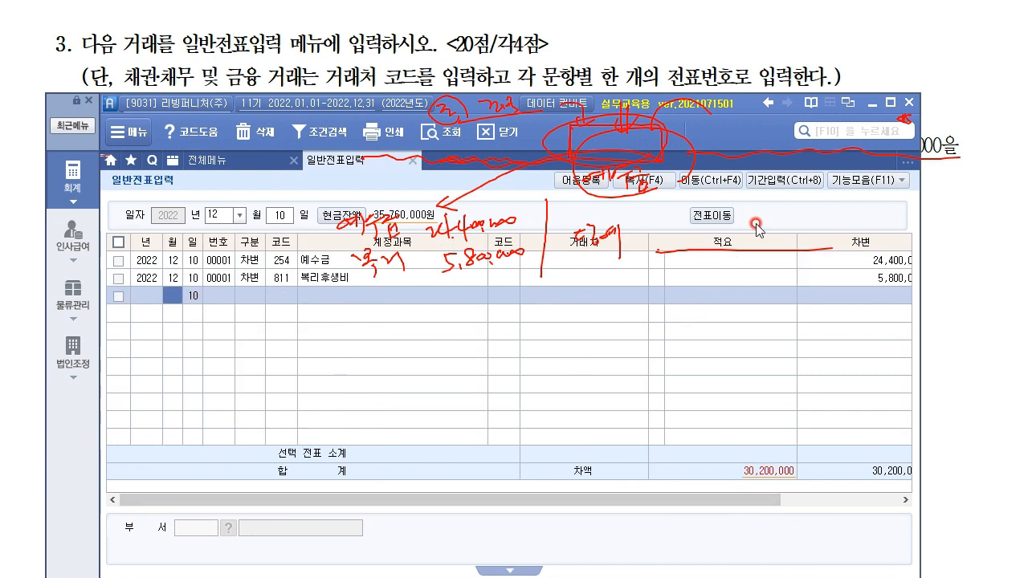
pyautogui.click(714, 219)
pyautogui.click(315, 302)
# Step: Credit 102 당좌예금 with partner 우리은행 for 30,200,000 to balance the voucher
pyautogui.write('4')
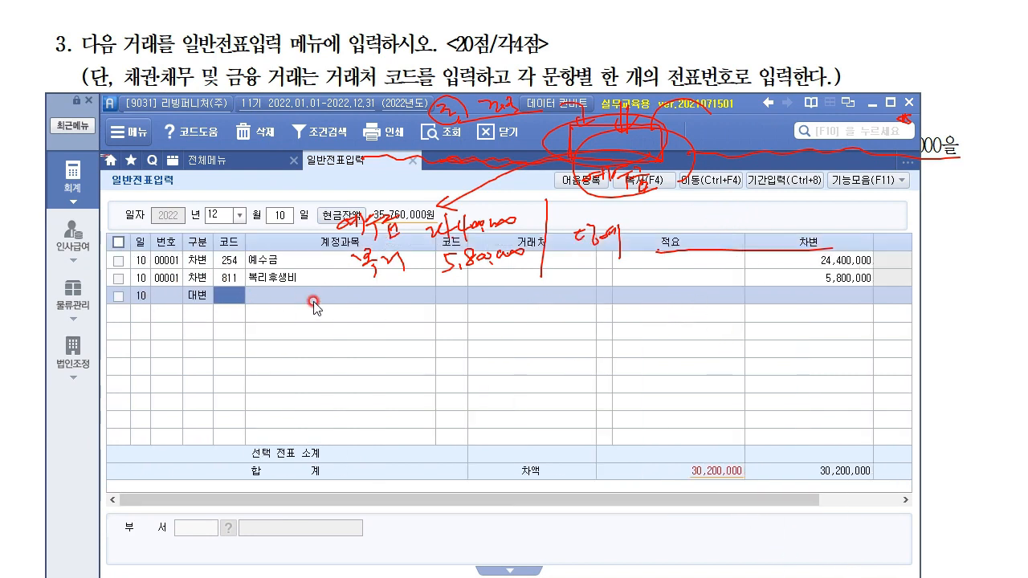
pyautogui.write('102')
pyautogui.press('Return')
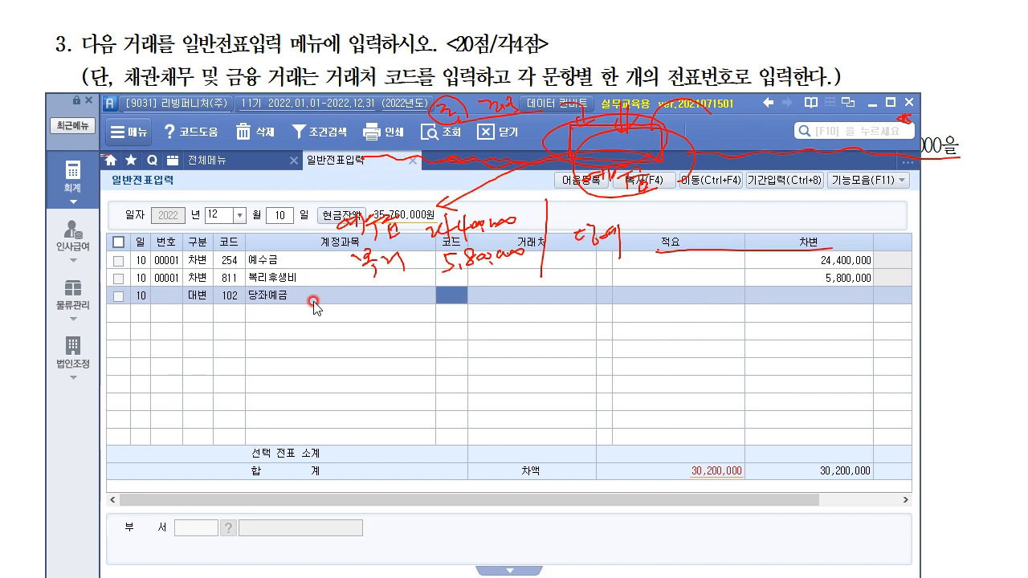
pyautogui.press('F2')
pyautogui.write('우리')
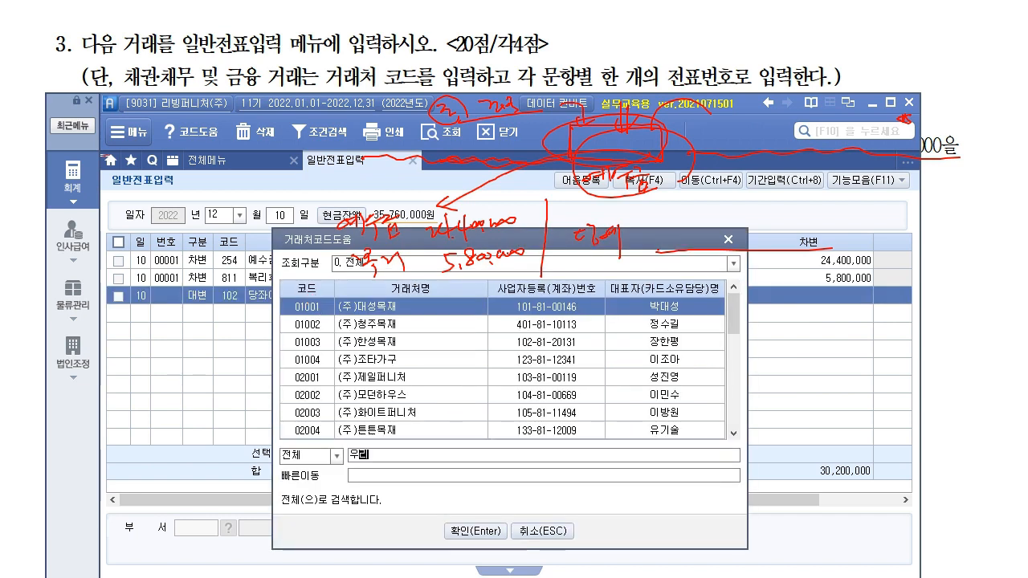
pyautogui.press('Return')
pyautogui.press('Down')
pyautogui.press('Return')
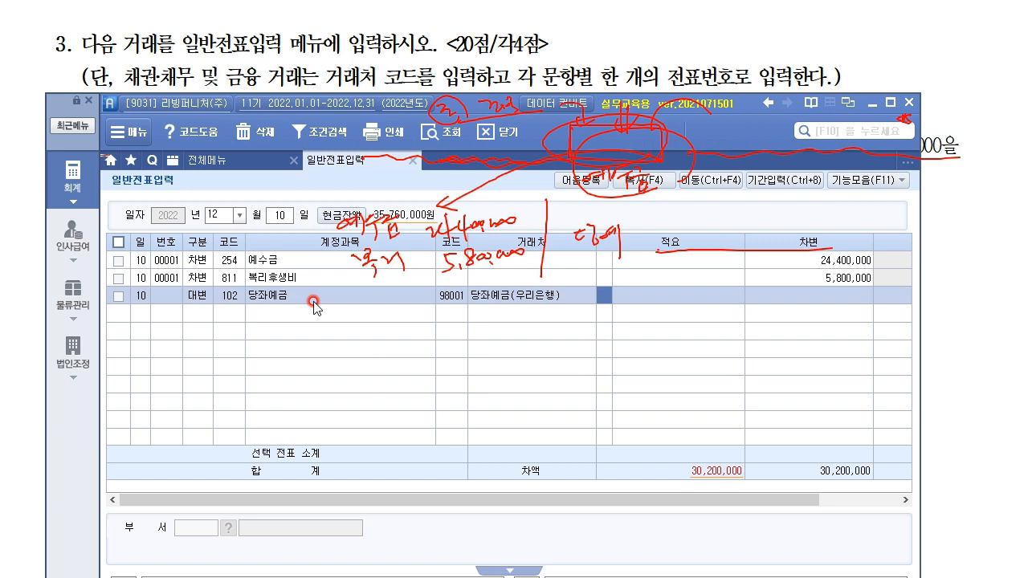
pyautogui.press('Return')
pyautogui.write('3')
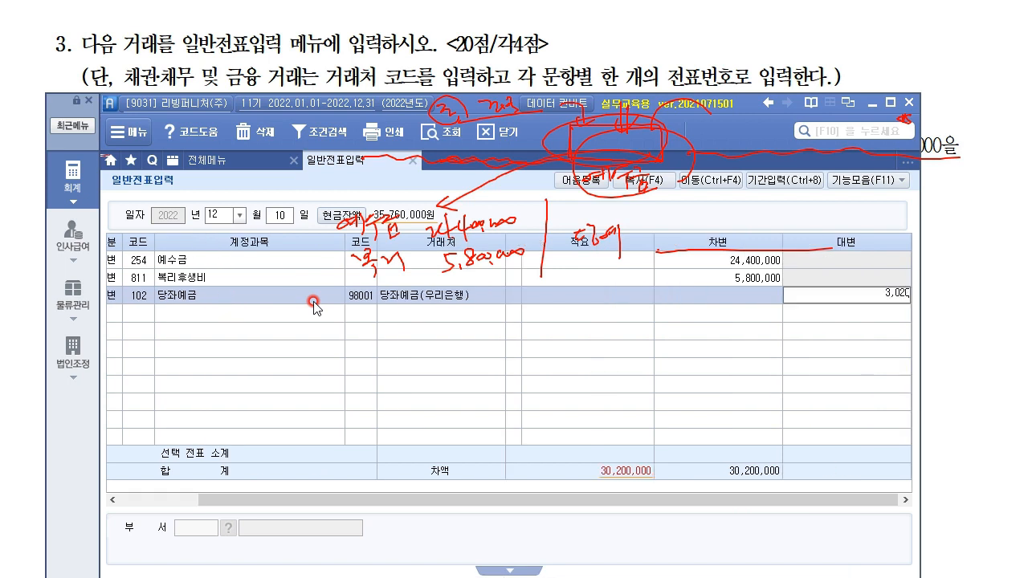
pyautogui.write('0,200,000')
pyautogui.press('Return')
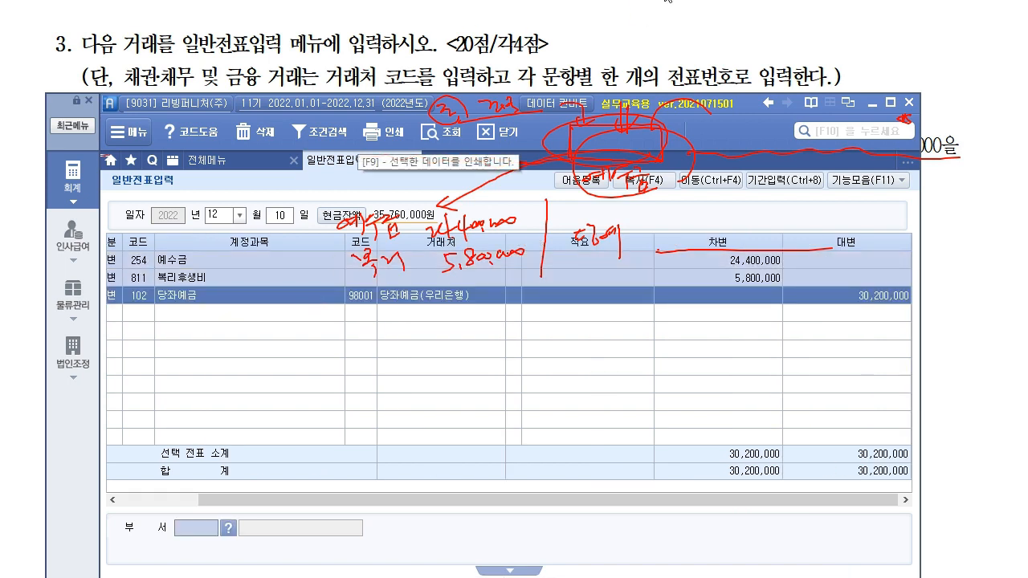
# Step: Clear the red ink and scroll the exam document to question (2)
pyautogui.click(552, 2)
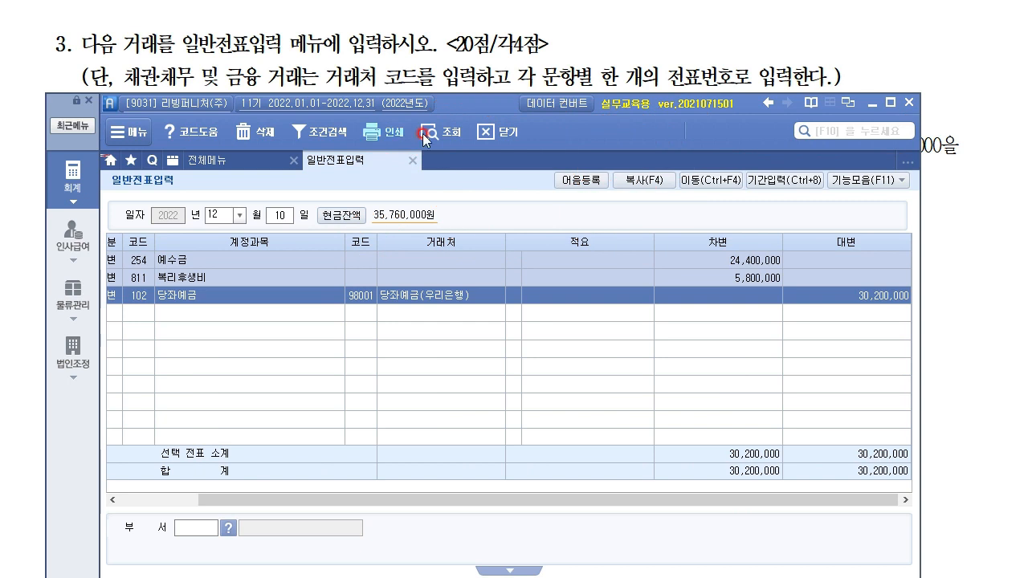
pyautogui.moveTo(485, 106); pyautogui.dragTo(479, 170)
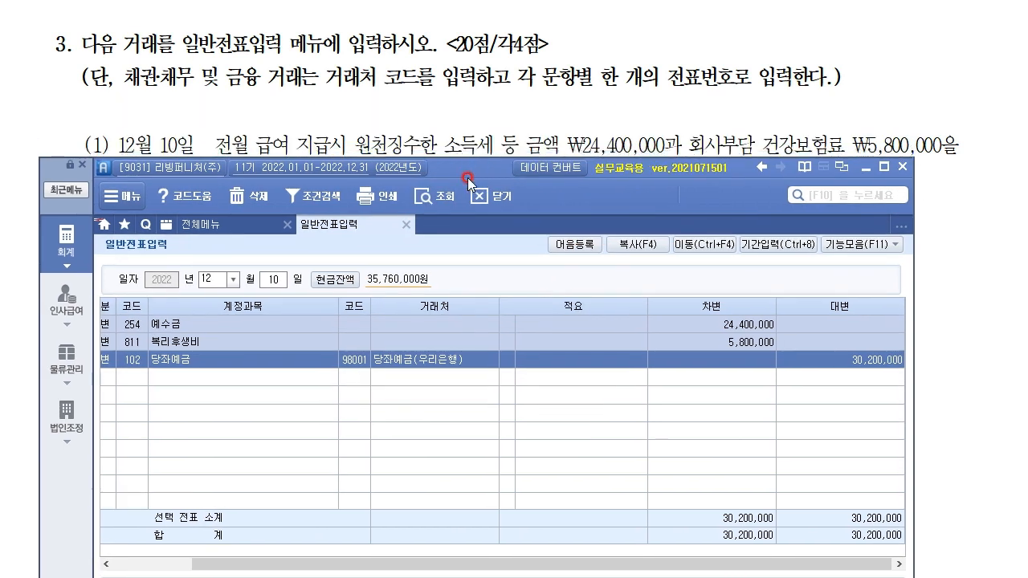
pyautogui.click(444, 115)
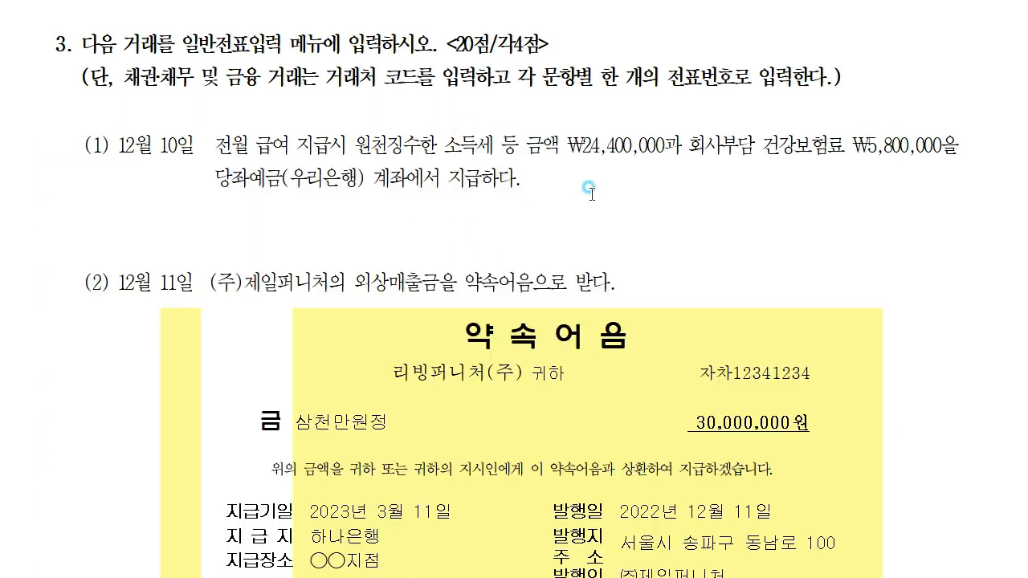
pyautogui.scroll(-5, 578, 200)
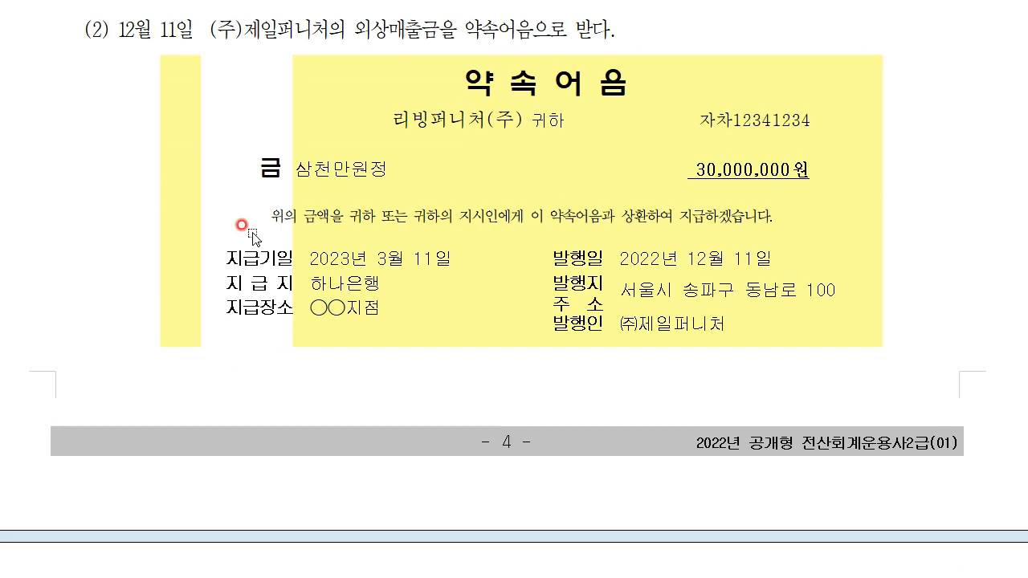